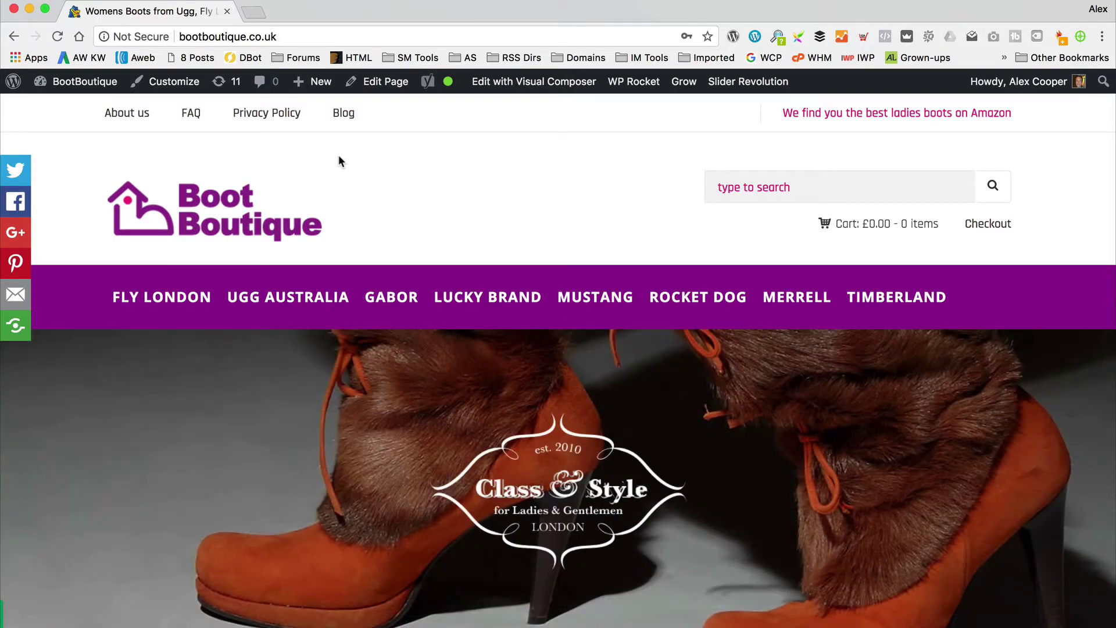
- Browse the store's homepage and its Fly London and Ugg Australia category pages to examine the current layout
scroll(533, 243, "down", 4)
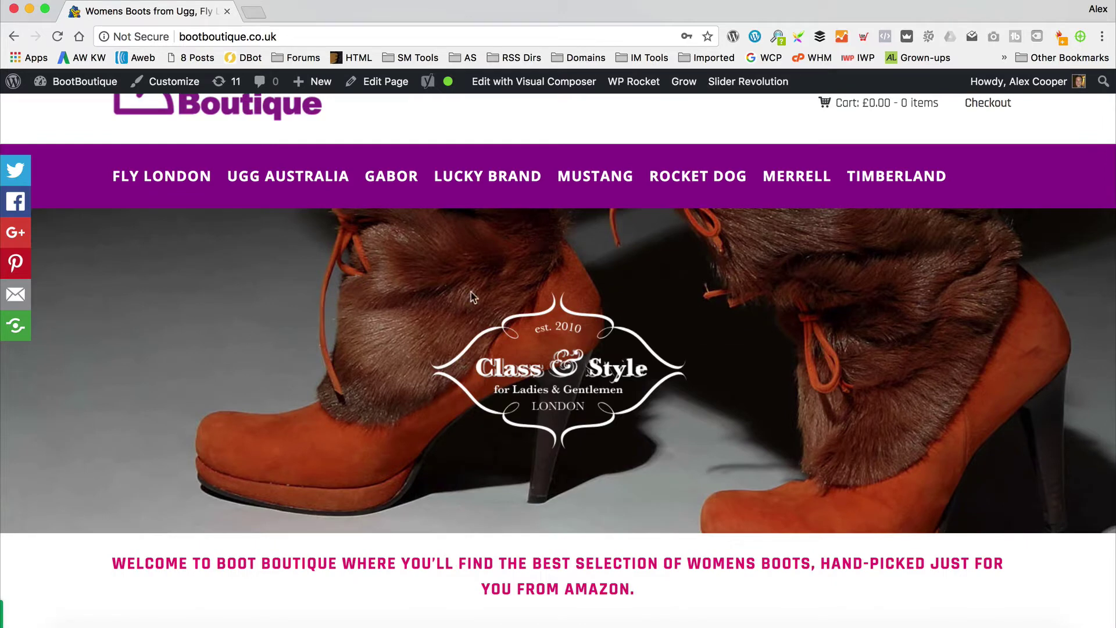
mouse_move(234, 372)
scroll(323, 335, "up", 4)
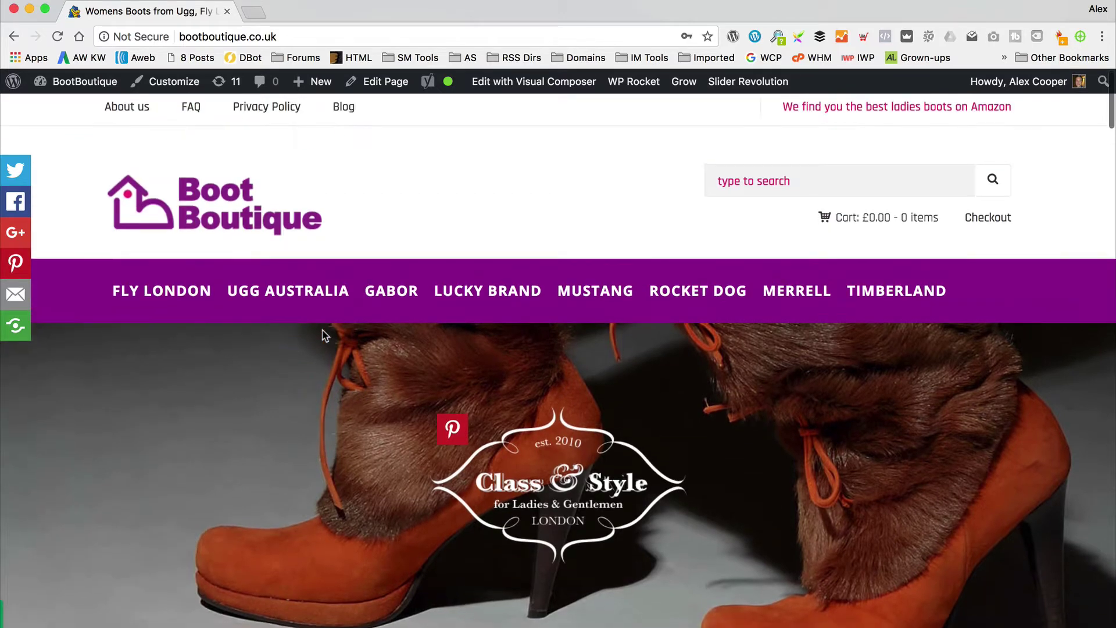
left_click(168, 296)
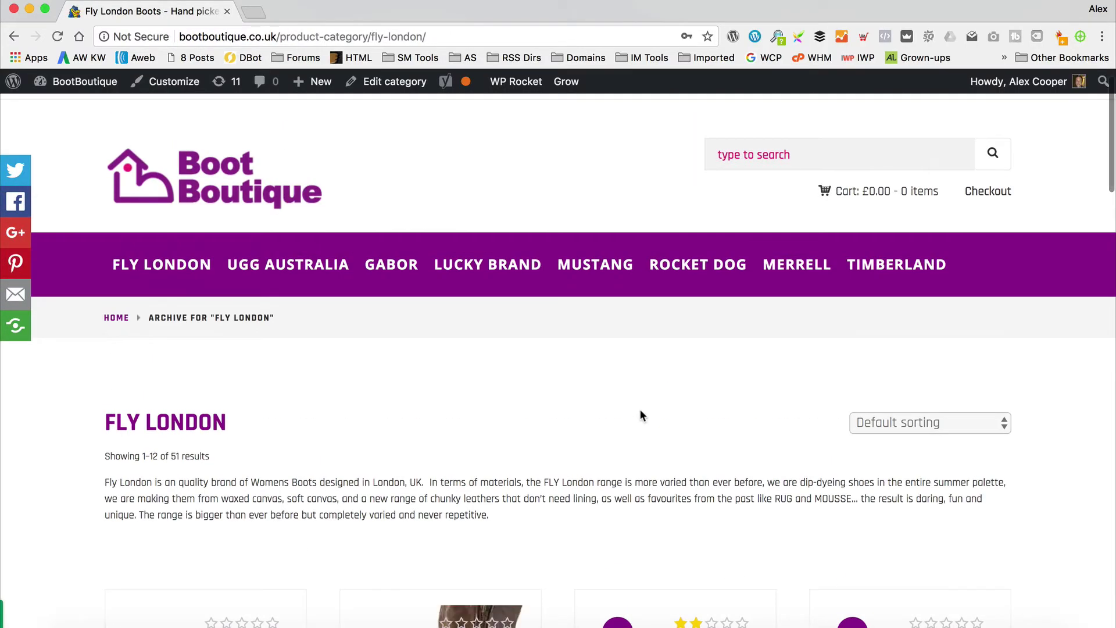
left_click(294, 268)
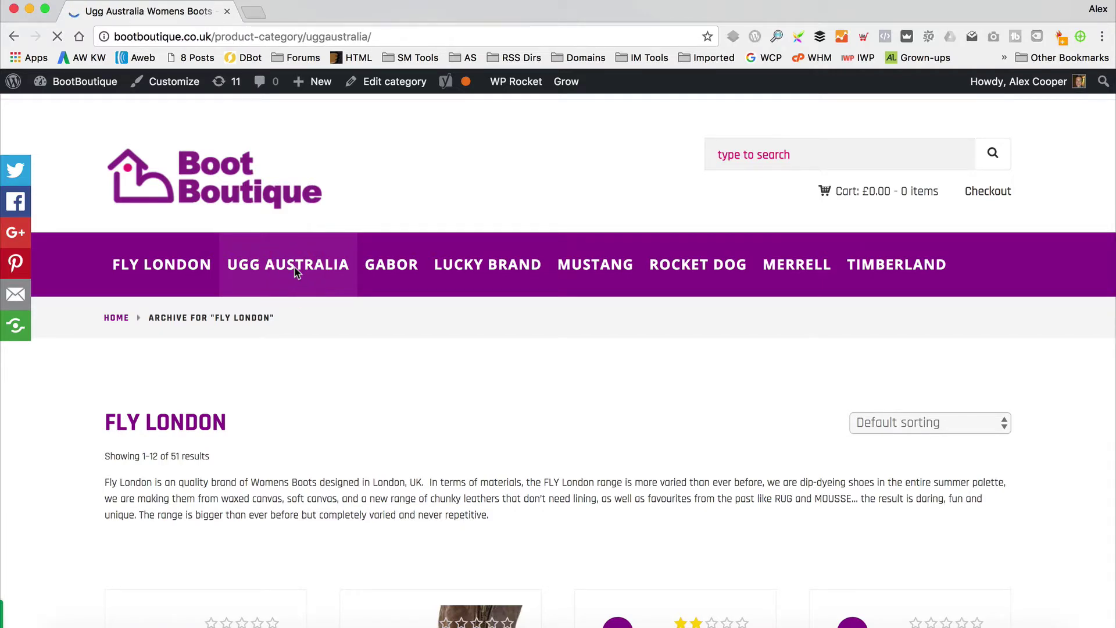
scroll(422, 264, "down", 5)
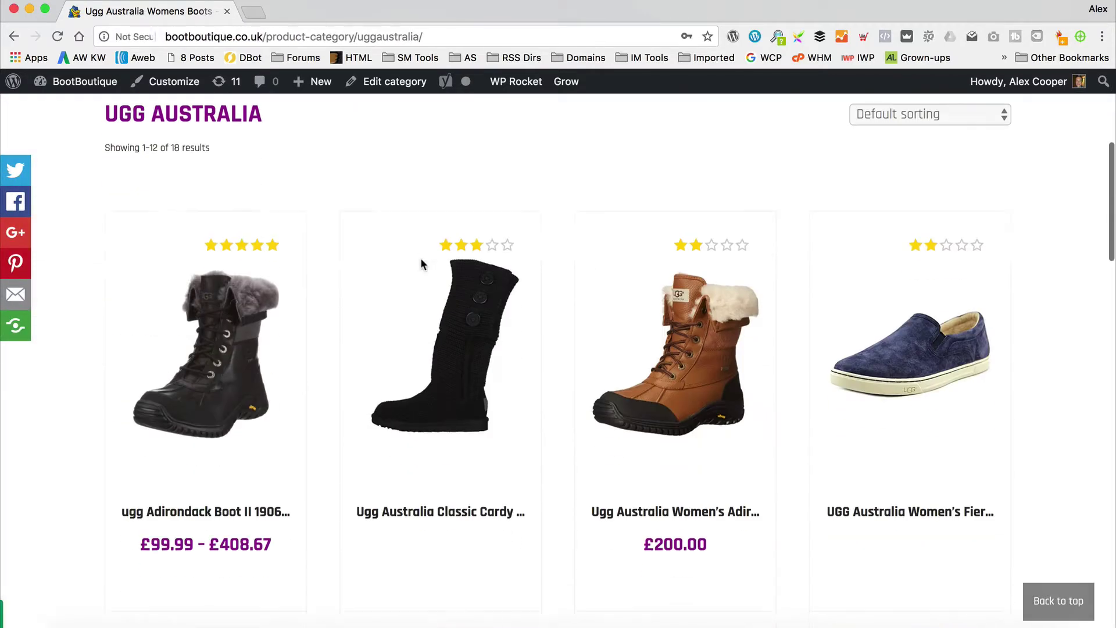
scroll(421, 264, "up", 1)
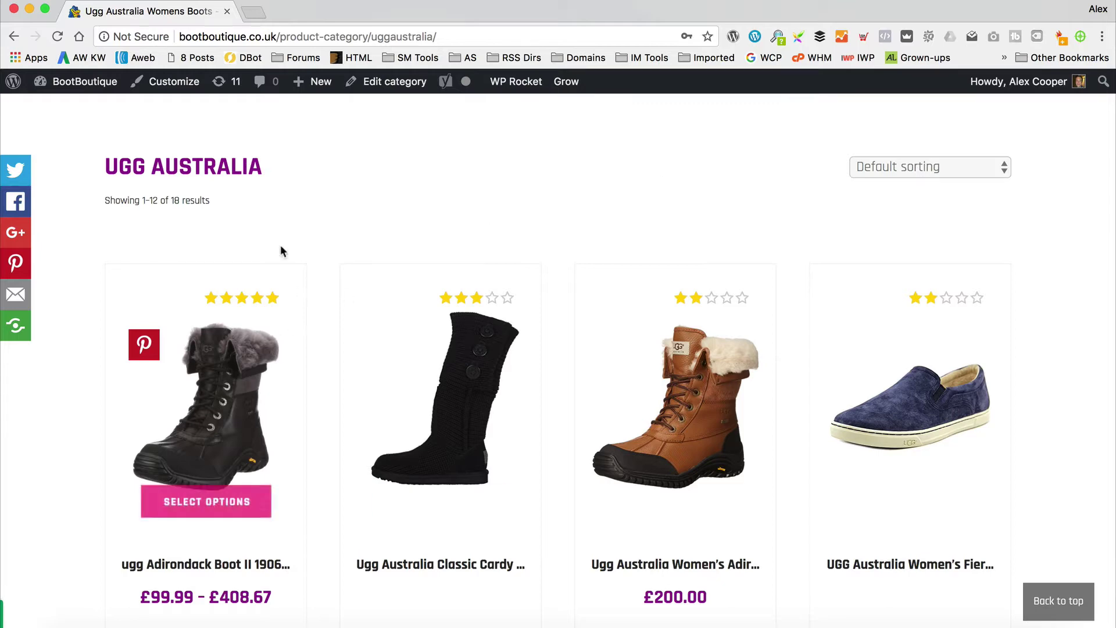
scroll(94, 209, "up", 3)
scroll(83, 227, "up", 1)
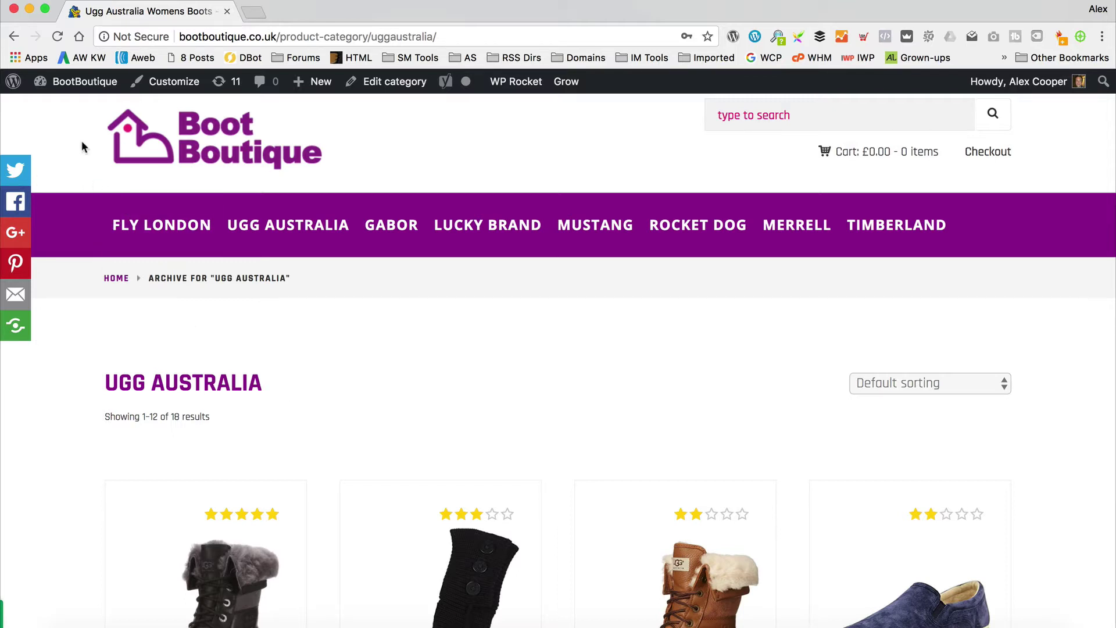
- Go to the site's admin dashboard and open the Sidebars Manager of the Kingdom Theme settings
mouse_move(81, 83)
left_click(85, 116)
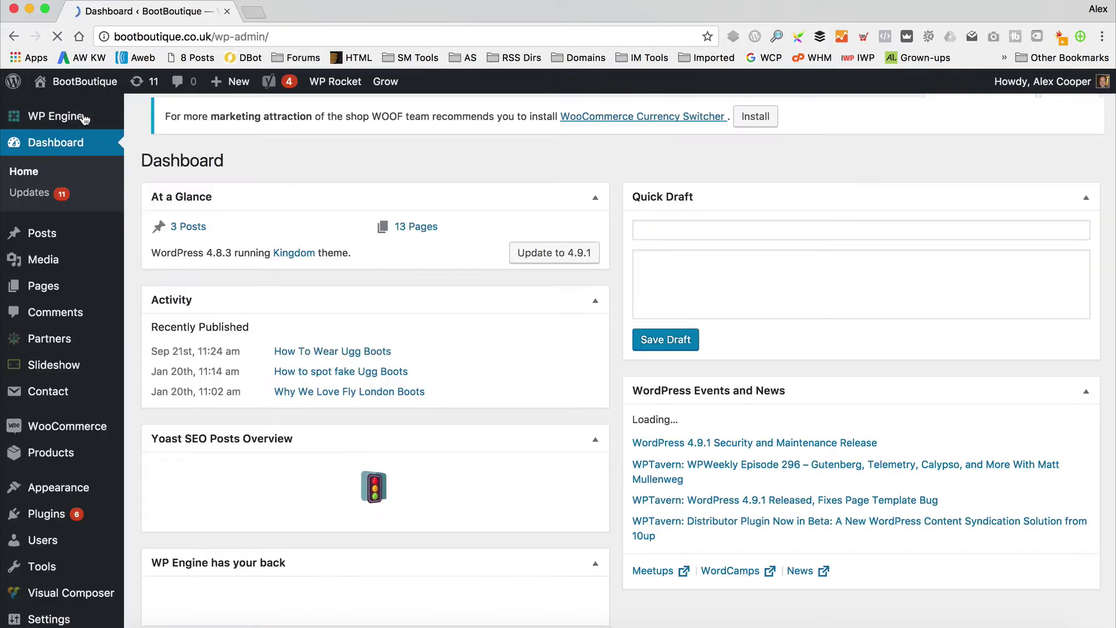
scroll(174, 273, "down", 5)
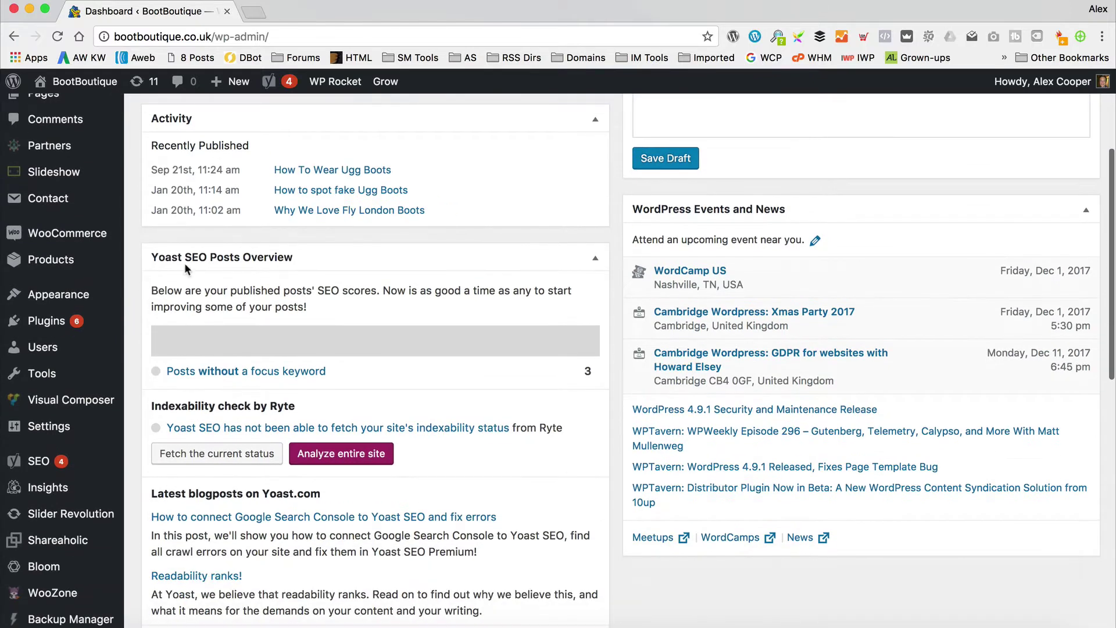
mouse_move(100, 291)
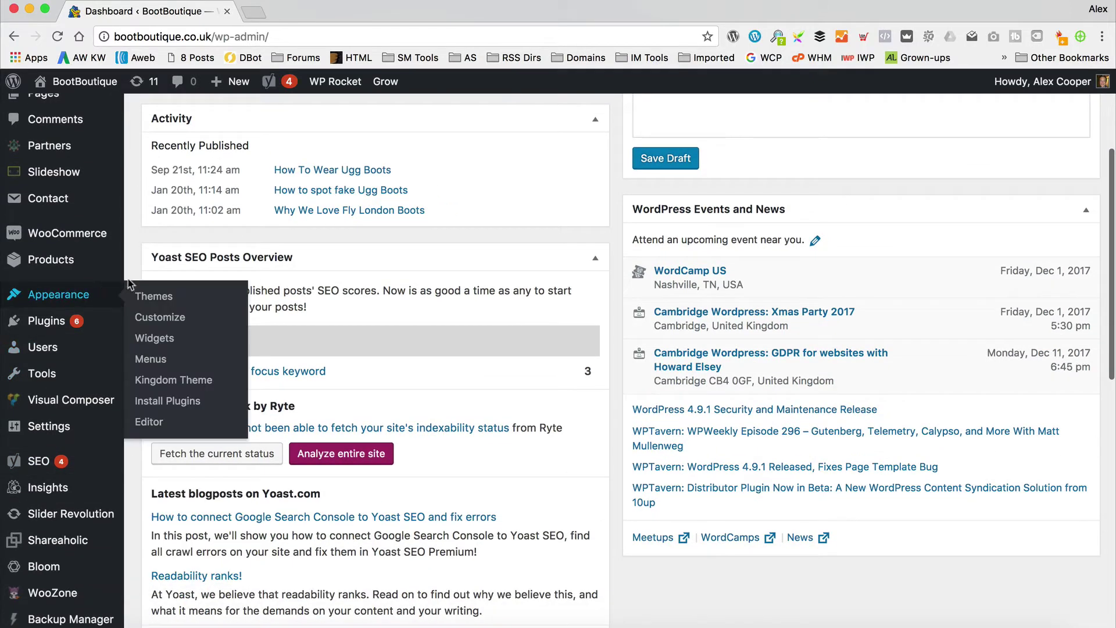
left_click(184, 386)
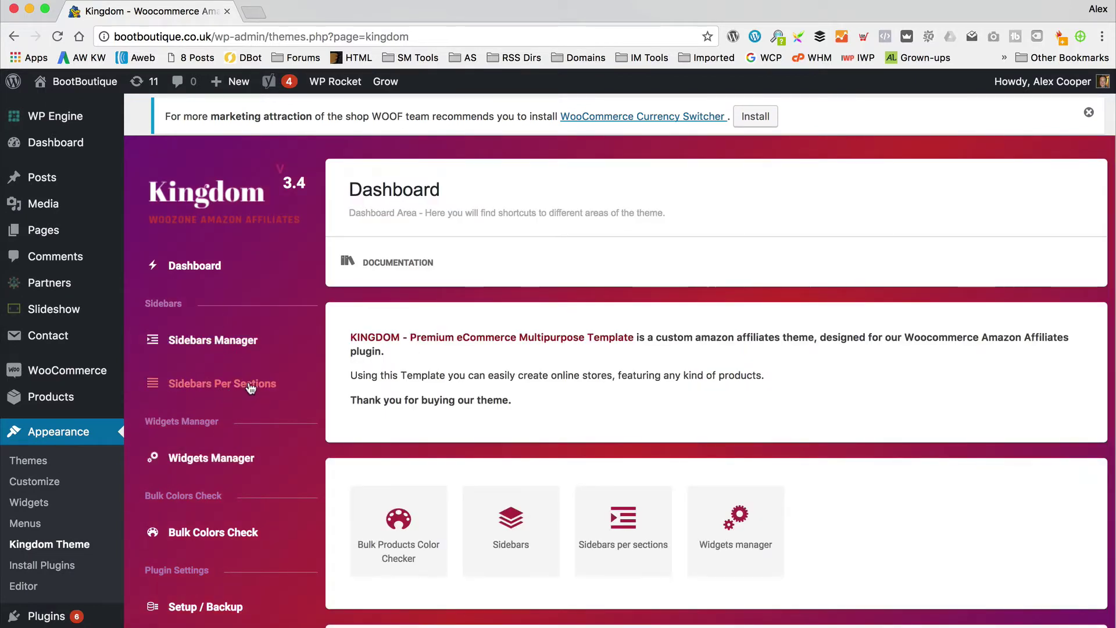
left_click(191, 336)
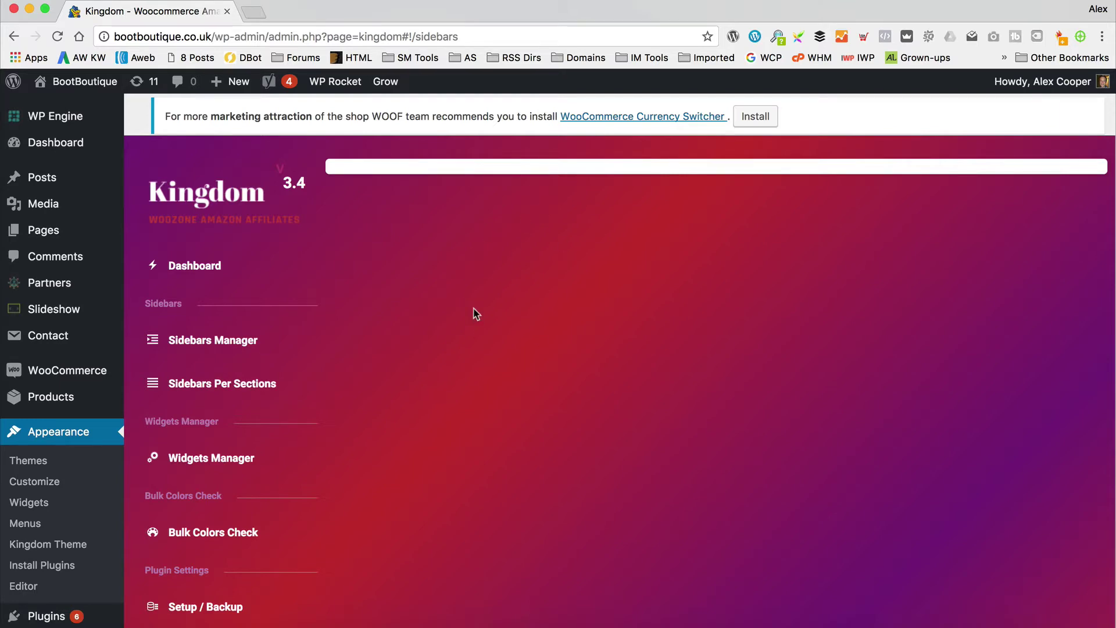
- Clear the WP Rocket cache and reopen the Kingdom theme's Sidebars Manager
mouse_move(336, 81)
left_click(347, 129)
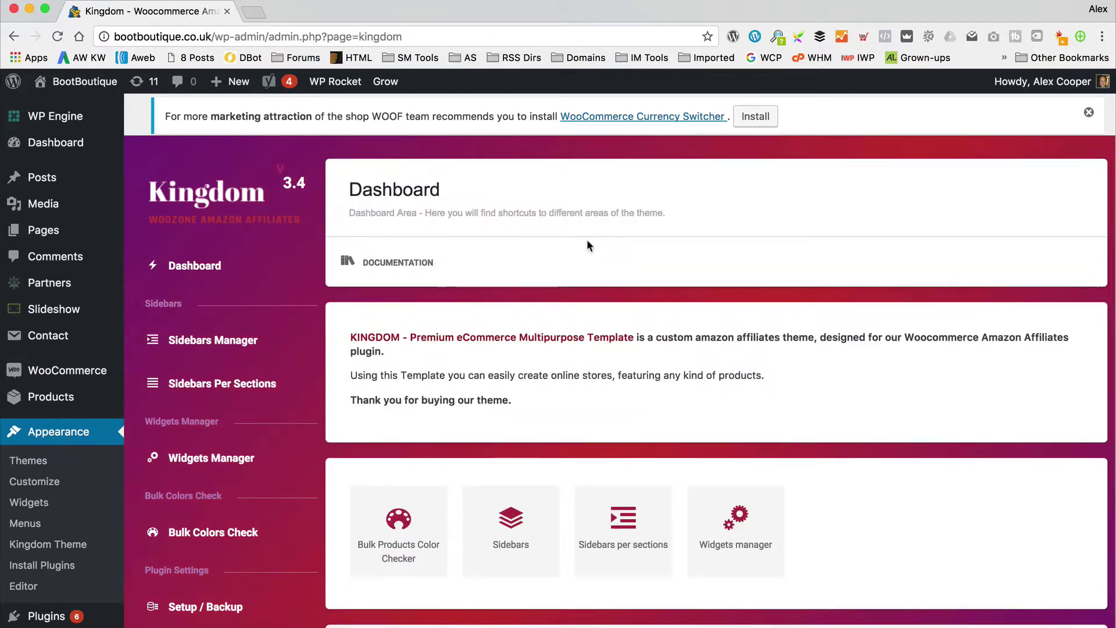
left_click(201, 343)
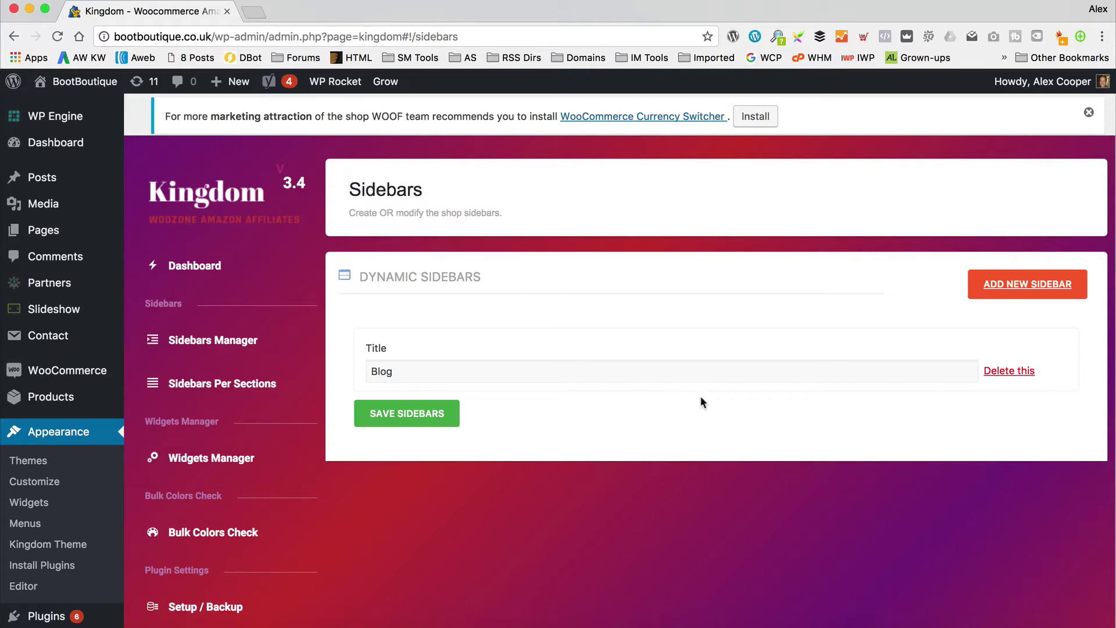
- Add a new dynamic sidebar titled "Shop Sidebar" and save the sidebars
left_click(1018, 285)
left_click(524, 436)
type("Shop S")
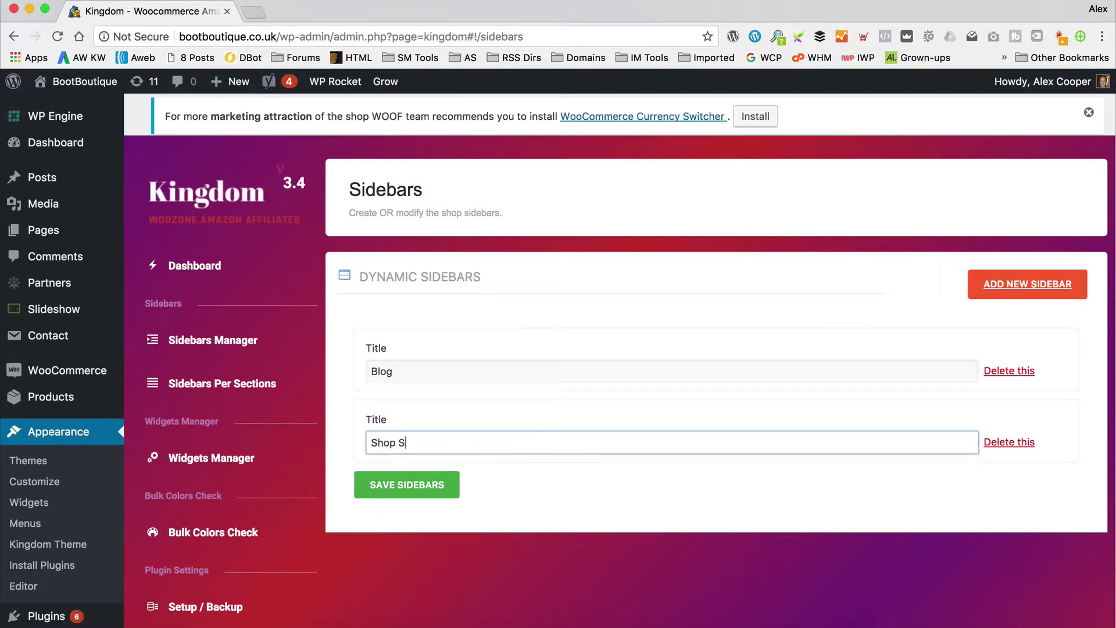
type("idebar")
left_click(418, 493)
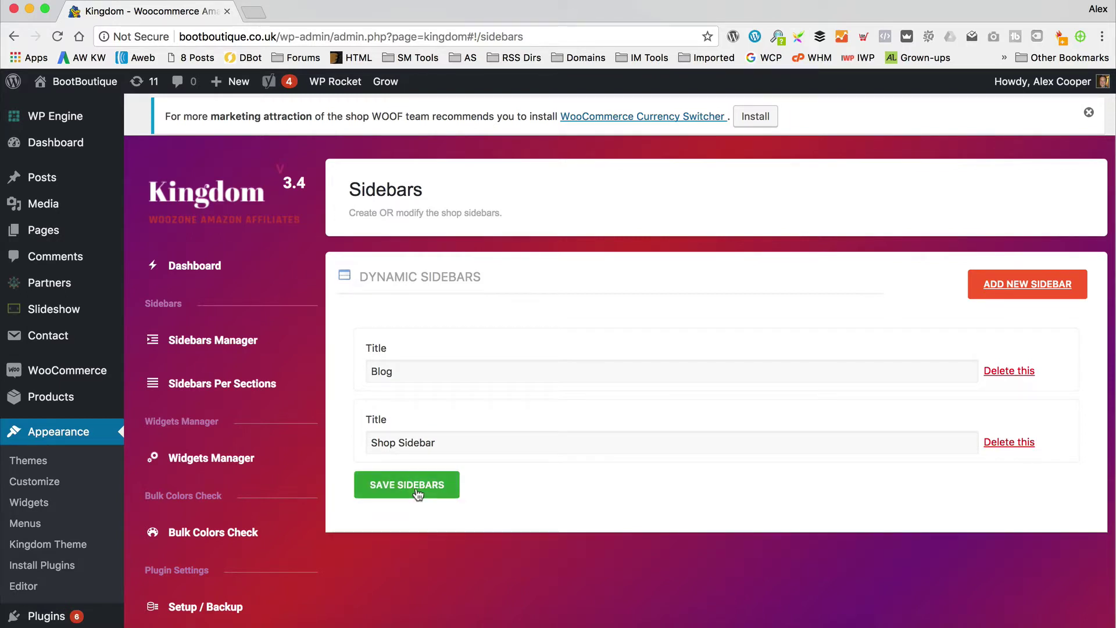
- Select Shop Sidebar in the theme's Sidebars Per Sections settings
left_click(252, 384)
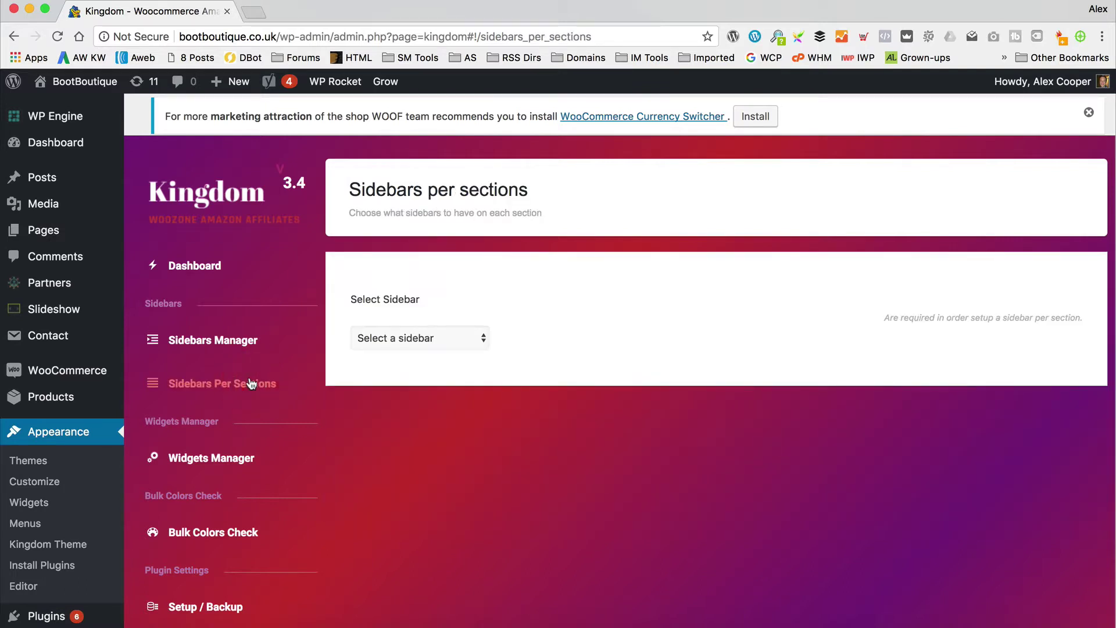
left_click(434, 341)
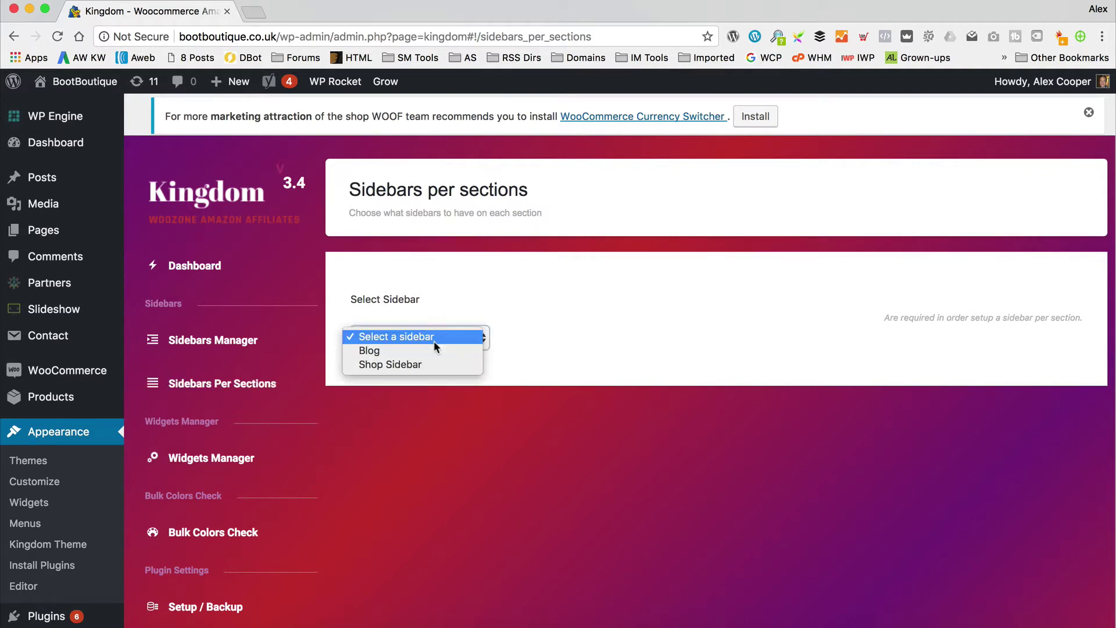
left_click(450, 365)
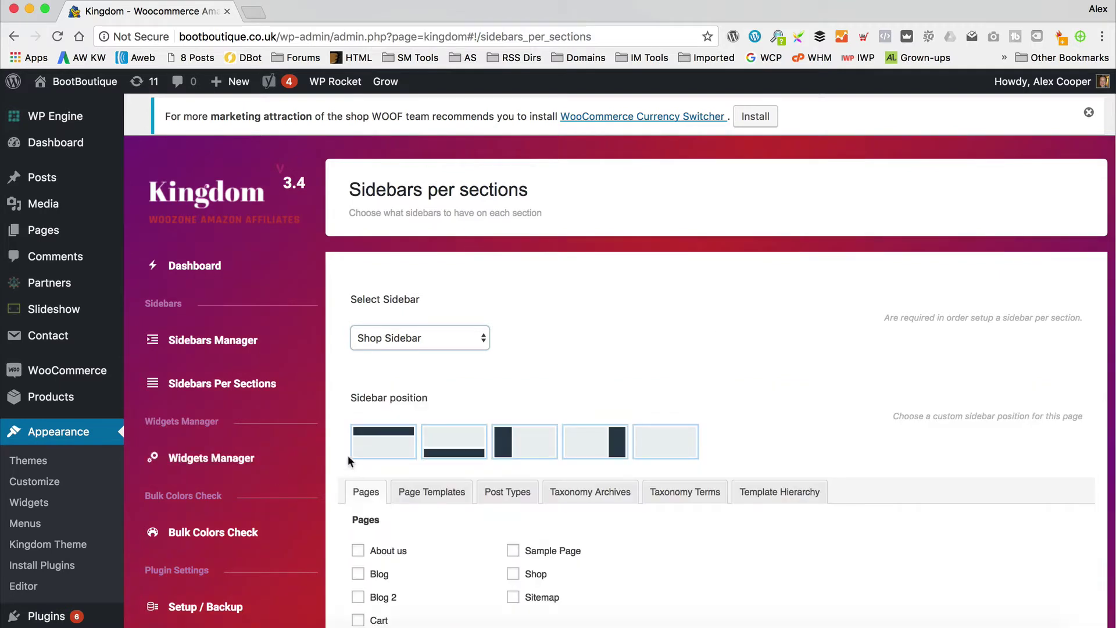
- Set the Shop Sidebar's position to the layout with the sidebar on the left side of the page
scroll(686, 294, "down", 2)
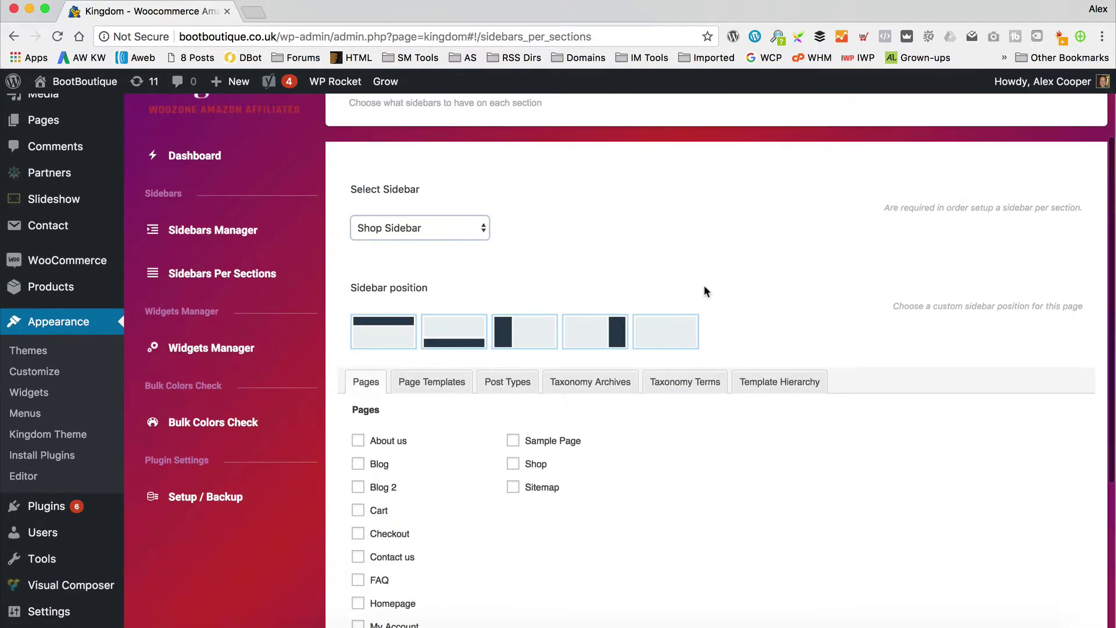
left_click(518, 326)
left_click(594, 328)
left_click(447, 331)
left_click(384, 334)
left_click(575, 330)
left_click(518, 331)
- Assign the Shop Sidebar to the Shop page and view the available page templates
scroll(632, 254, "down", 1)
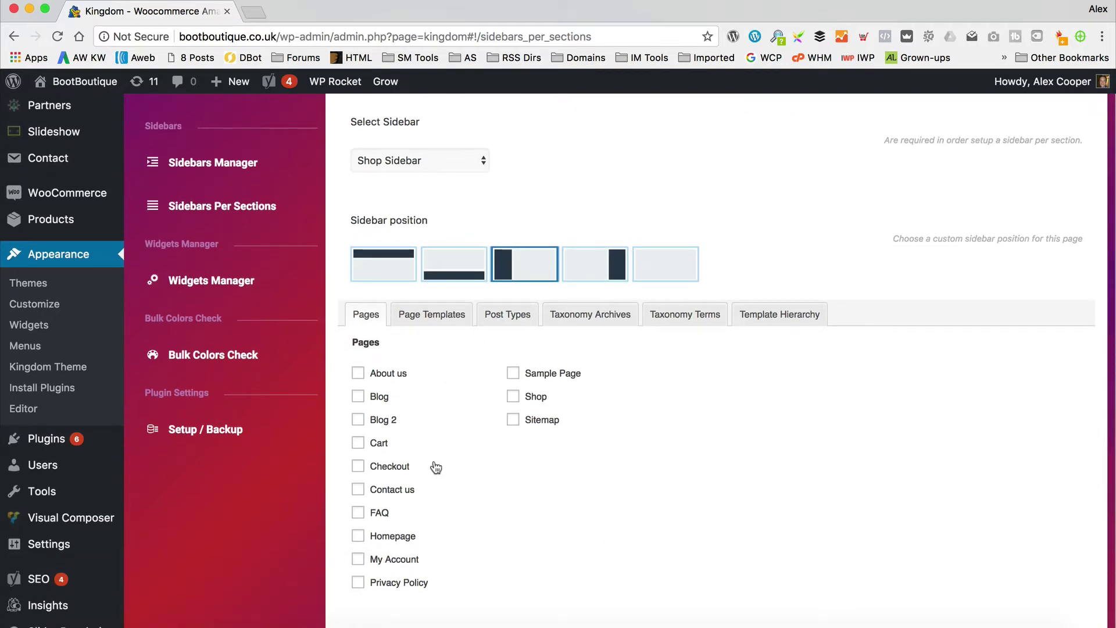
left_click(513, 396)
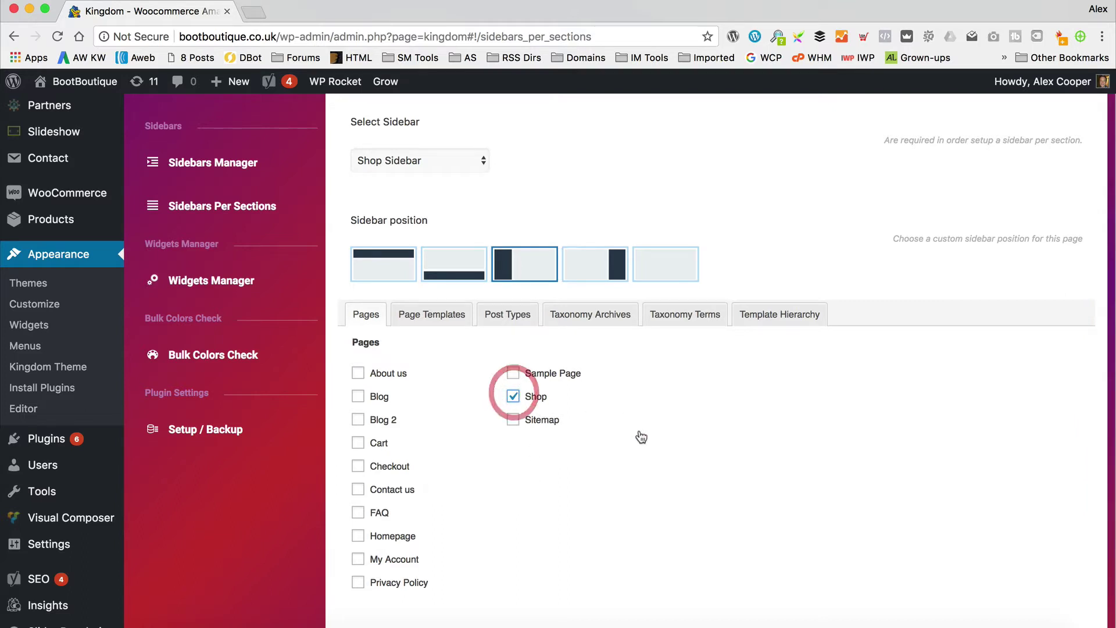
left_click(402, 317)
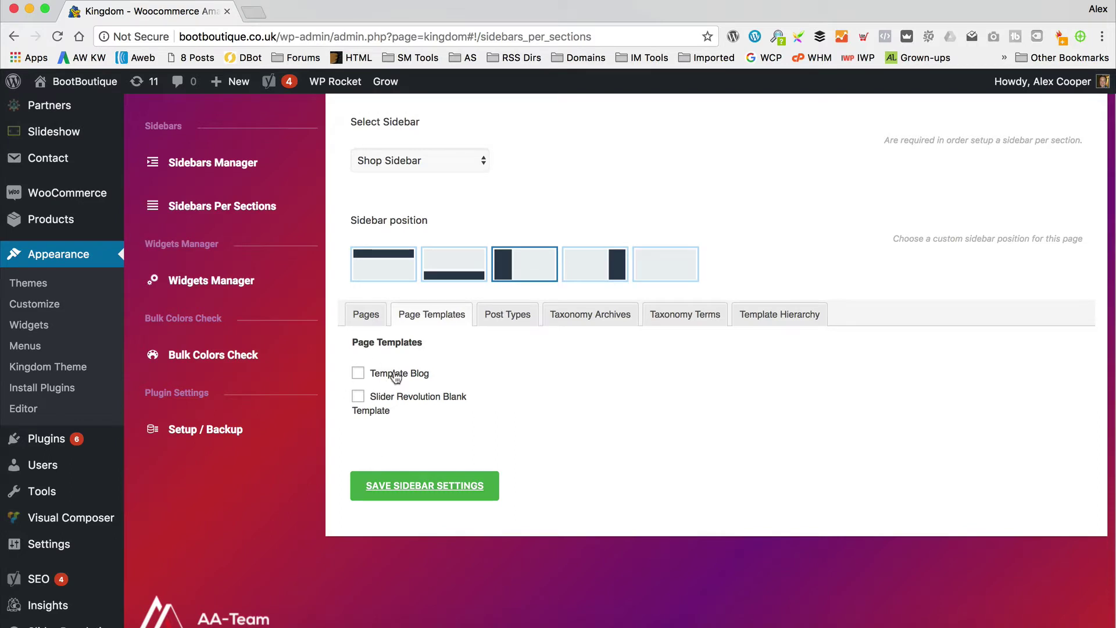
- Assign the Shop Sidebar to the "Products" Post Type Archive and the Product categories (product_cat) taxonomy archive
left_click(505, 316)
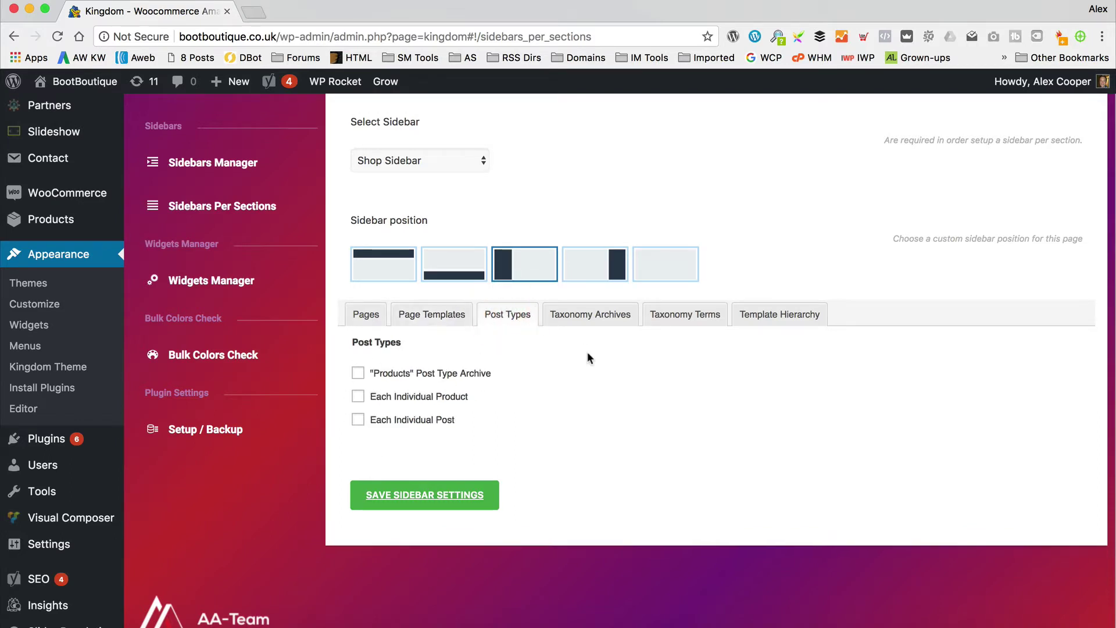
left_click(357, 374)
left_click(366, 315)
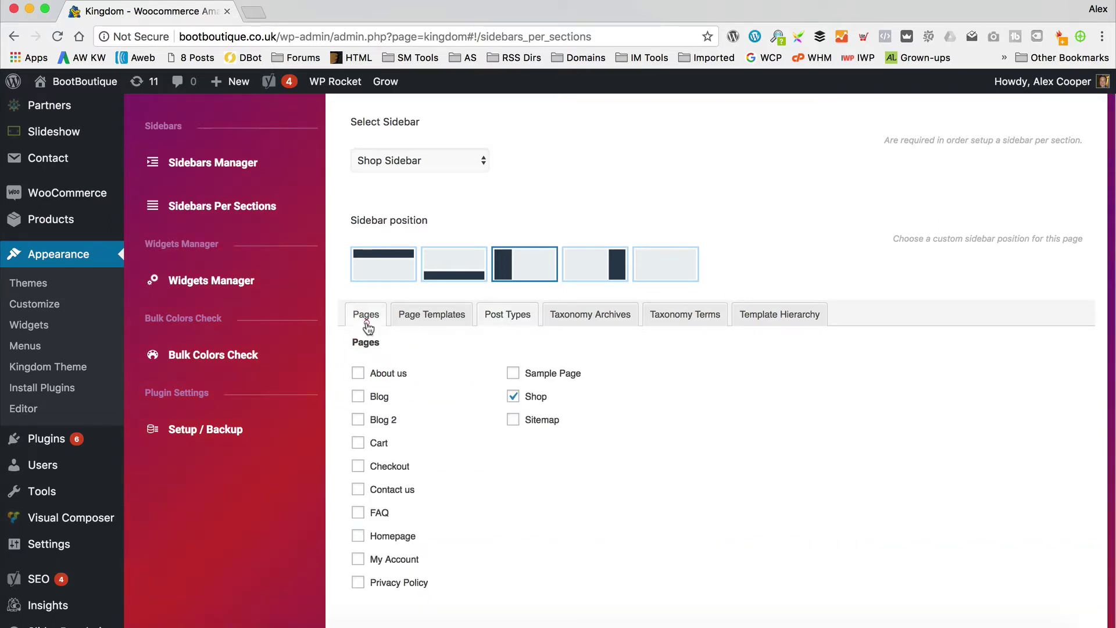
left_click(498, 319)
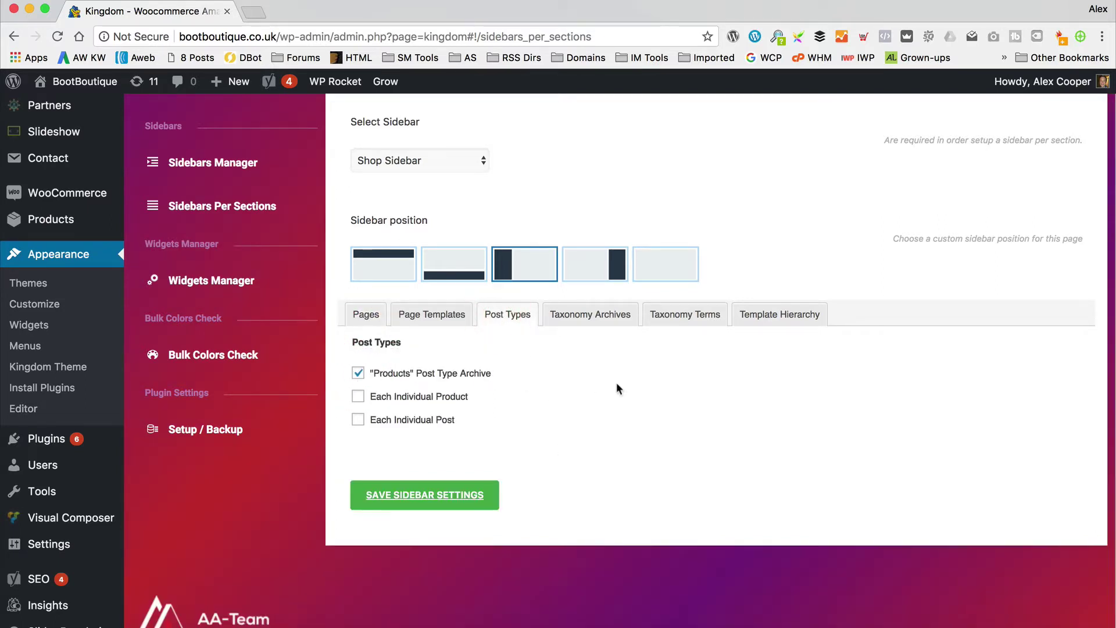
left_click(589, 319)
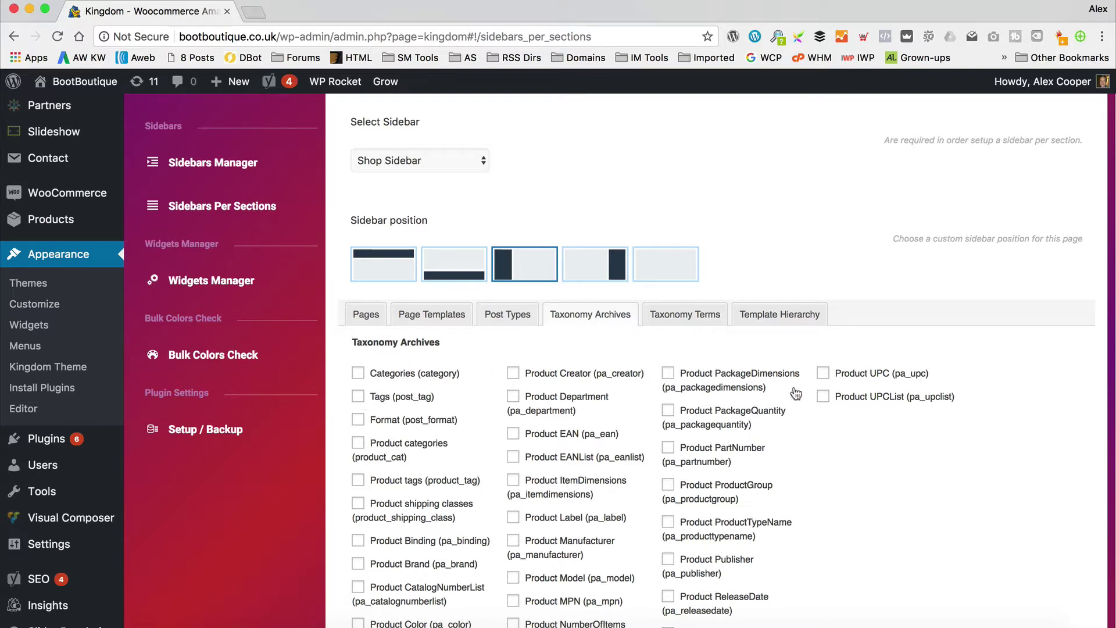
left_click(358, 444)
- Examine the taxonomy terms for product categories and product tags, and recheck the taxonomy archive and post type assignments
left_click(676, 319)
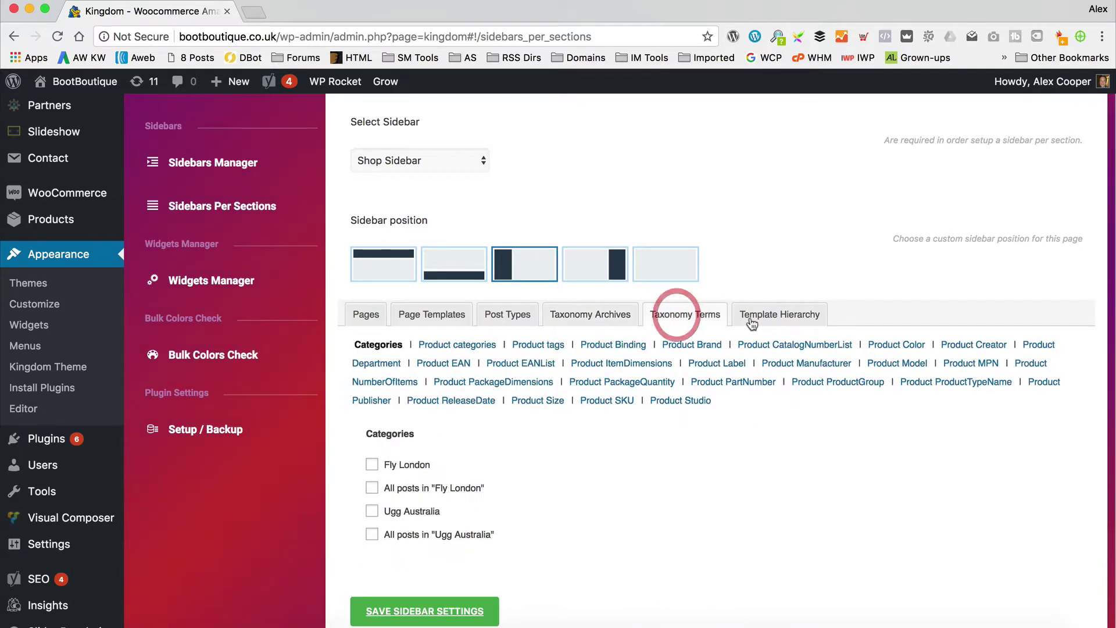
left_click(470, 345)
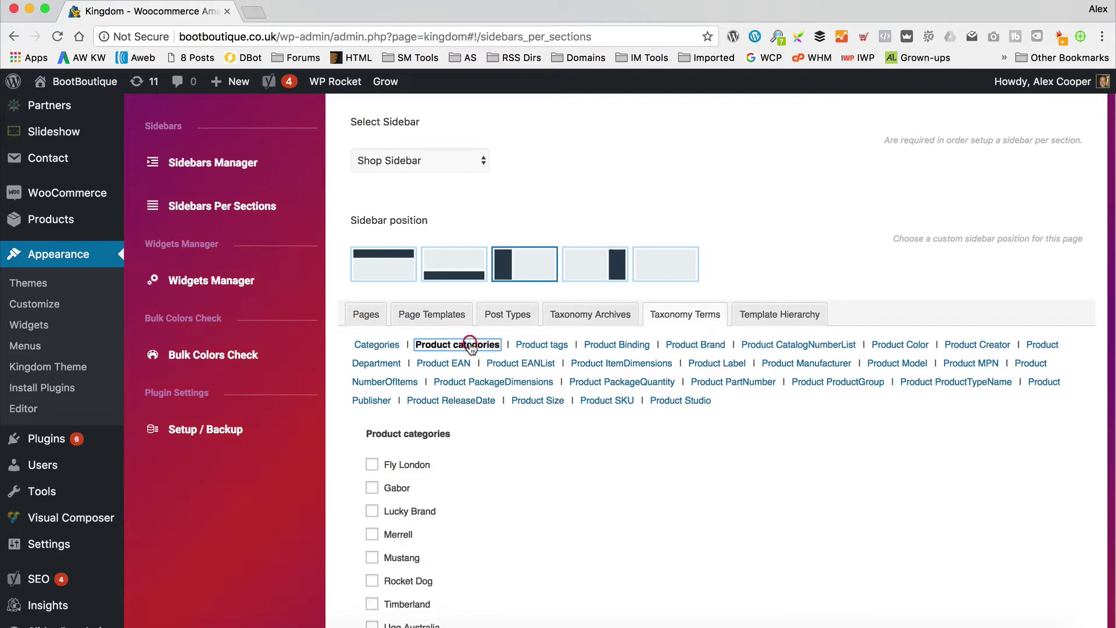
scroll(536, 475, "down", 5)
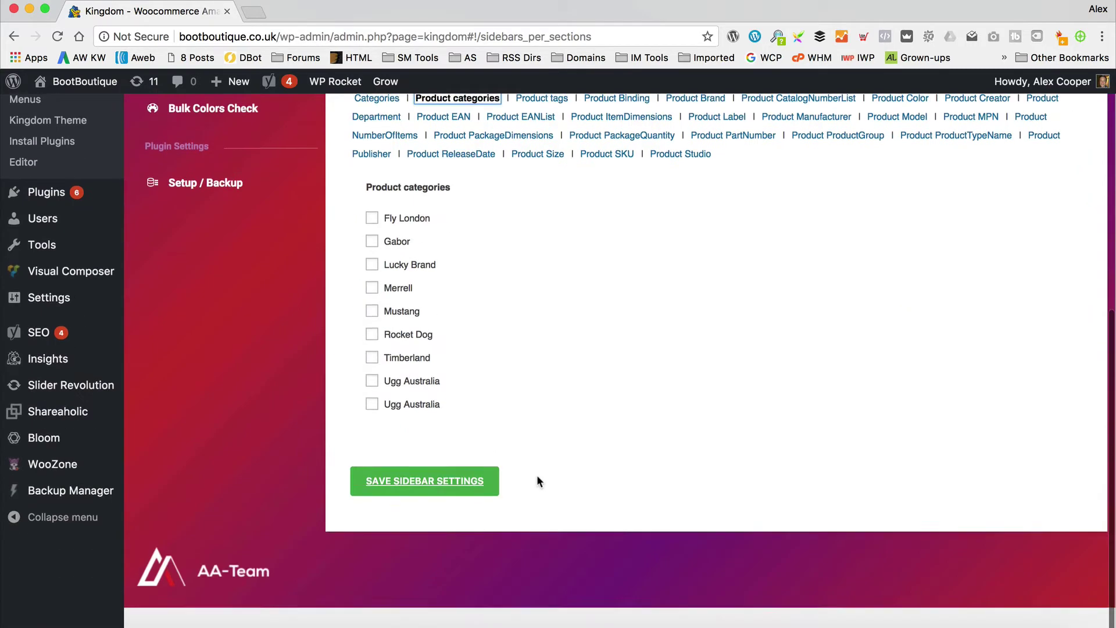
scroll(464, 402, "up", 4)
scroll(560, 266, "down", 2)
left_click(560, 266)
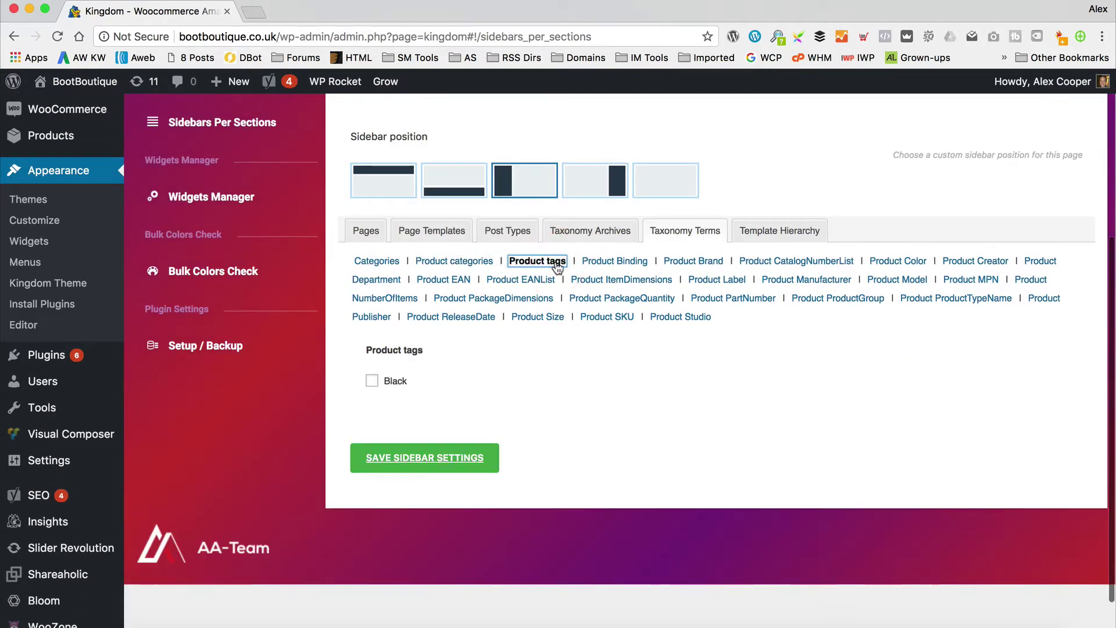
left_click(474, 260)
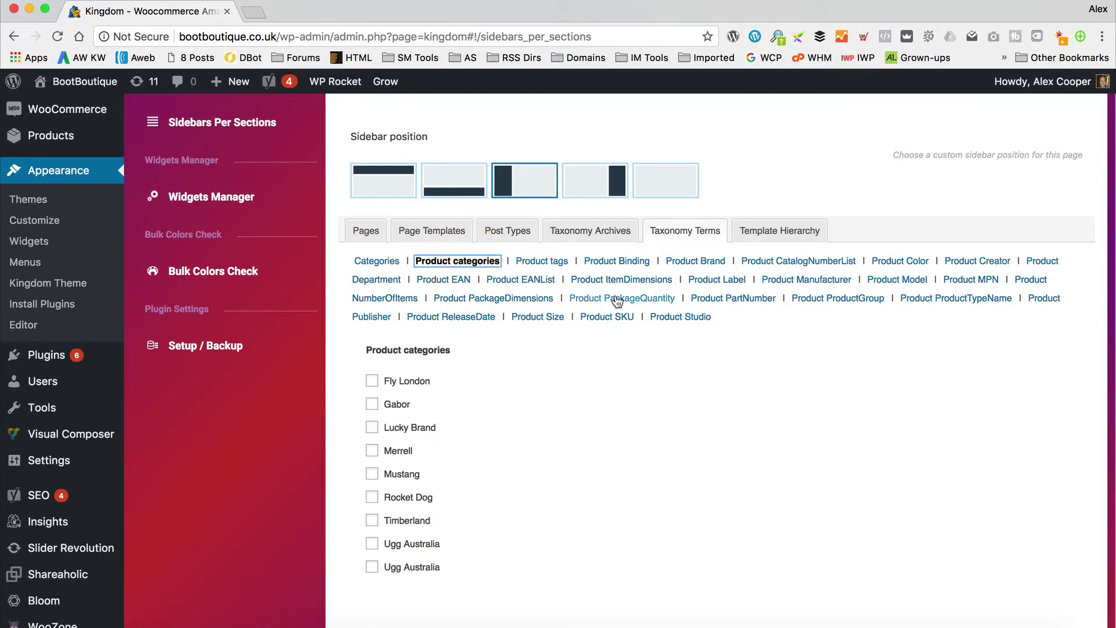
scroll(500, 439, "down", 3)
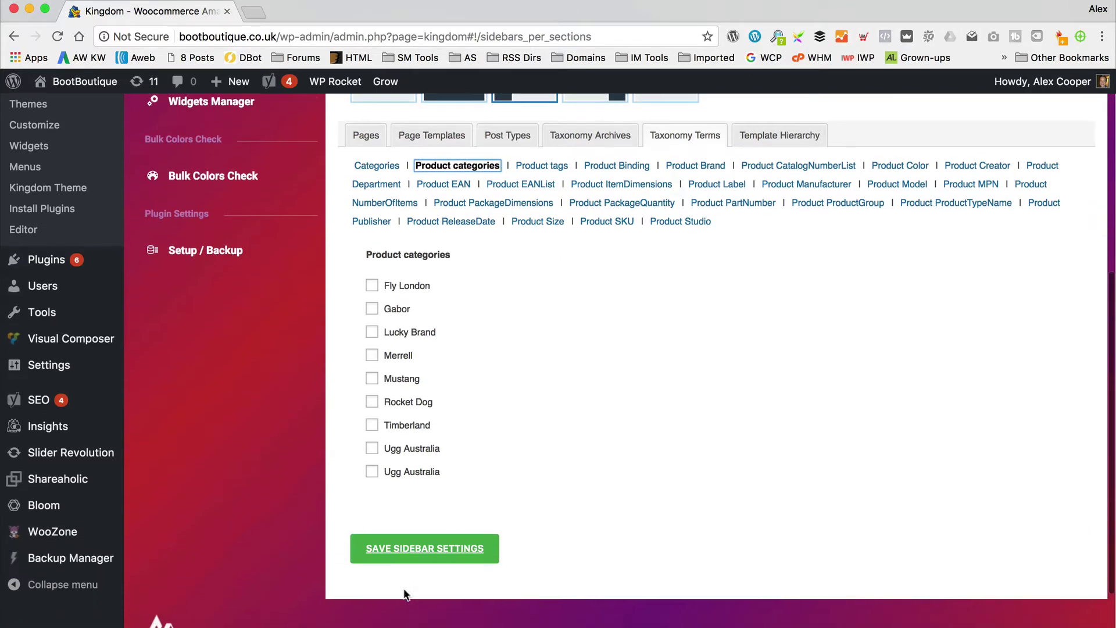
scroll(616, 308, "up", 4)
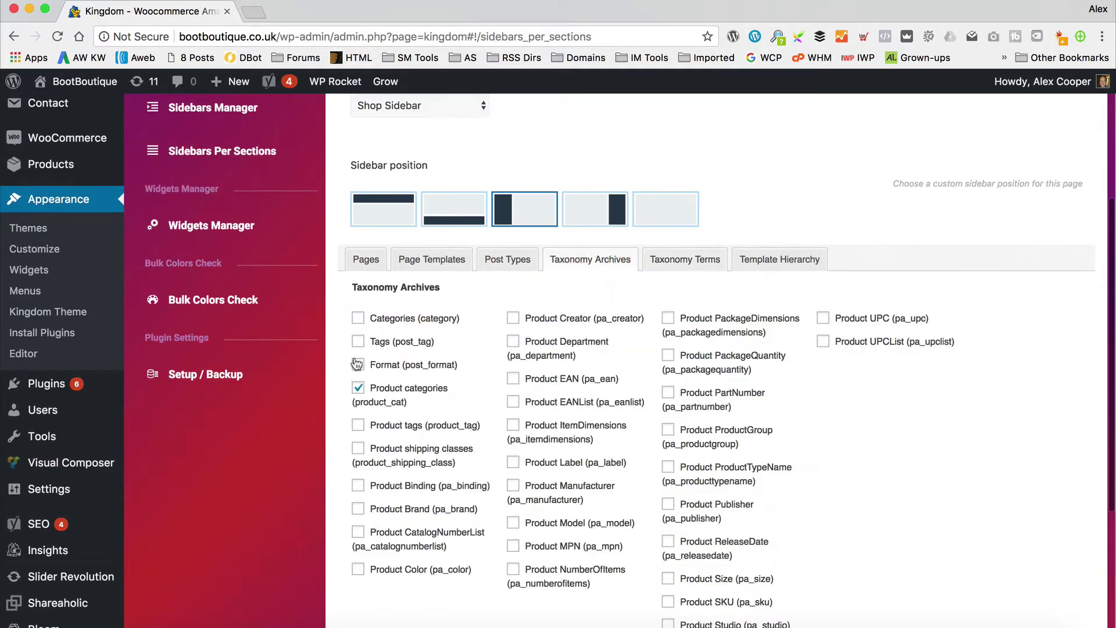
left_click(507, 259)
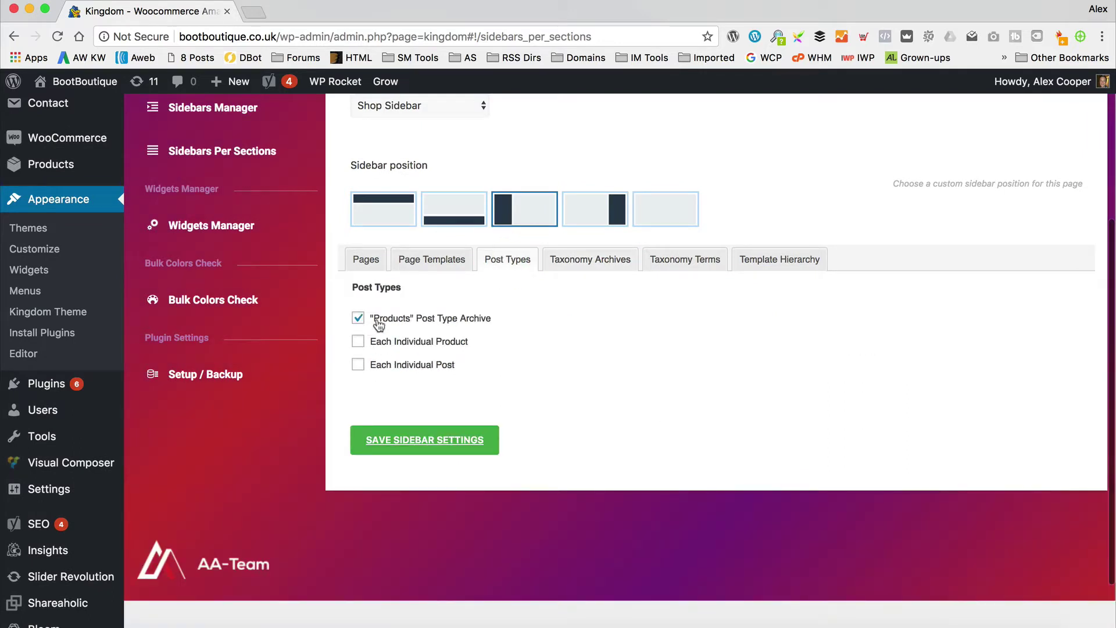
- Recheck the Shop Sidebar's page assignments and save the sidebar settings
left_click(359, 262)
left_click(420, 604)
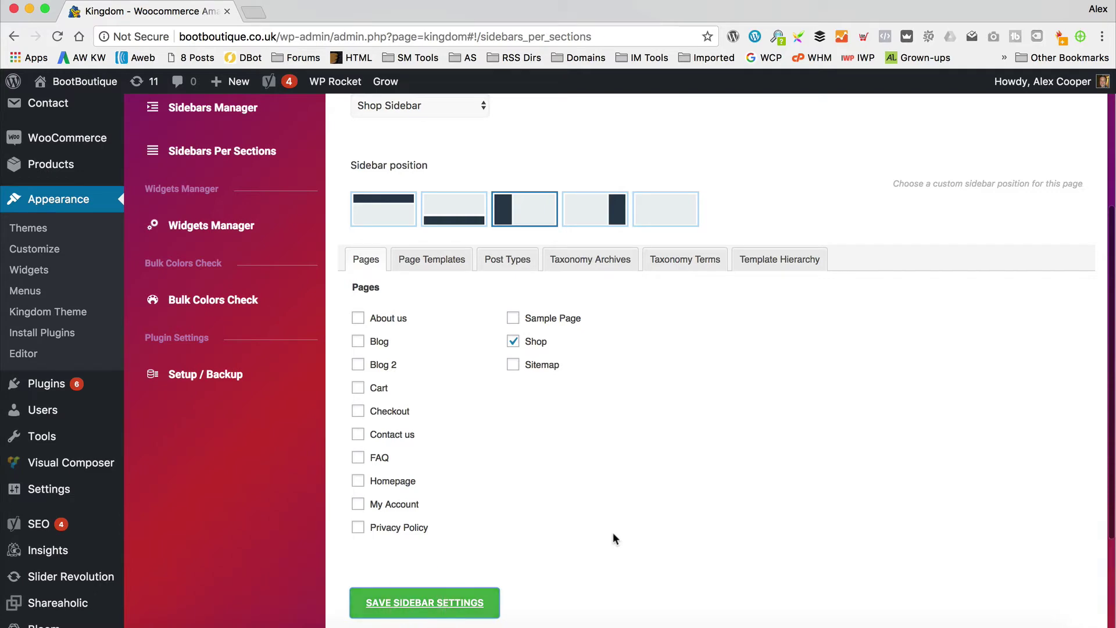
scroll(605, 454, "down", 5)
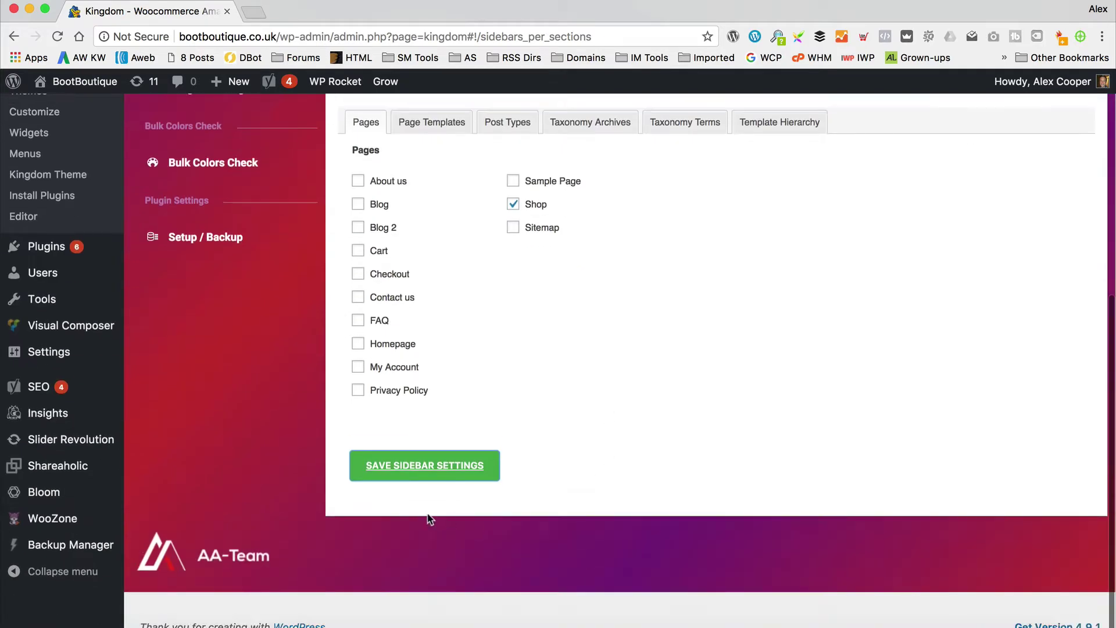
- Visit the live site and check the sidebar area on the Fly London category page
scroll(528, 502, "up", 10)
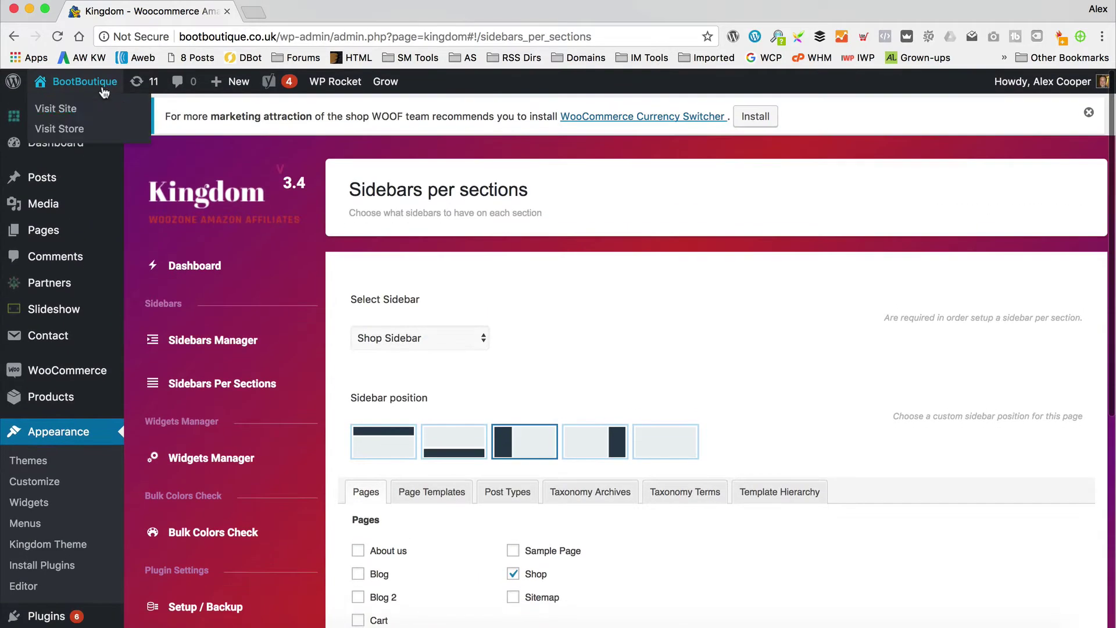
left_click(96, 111)
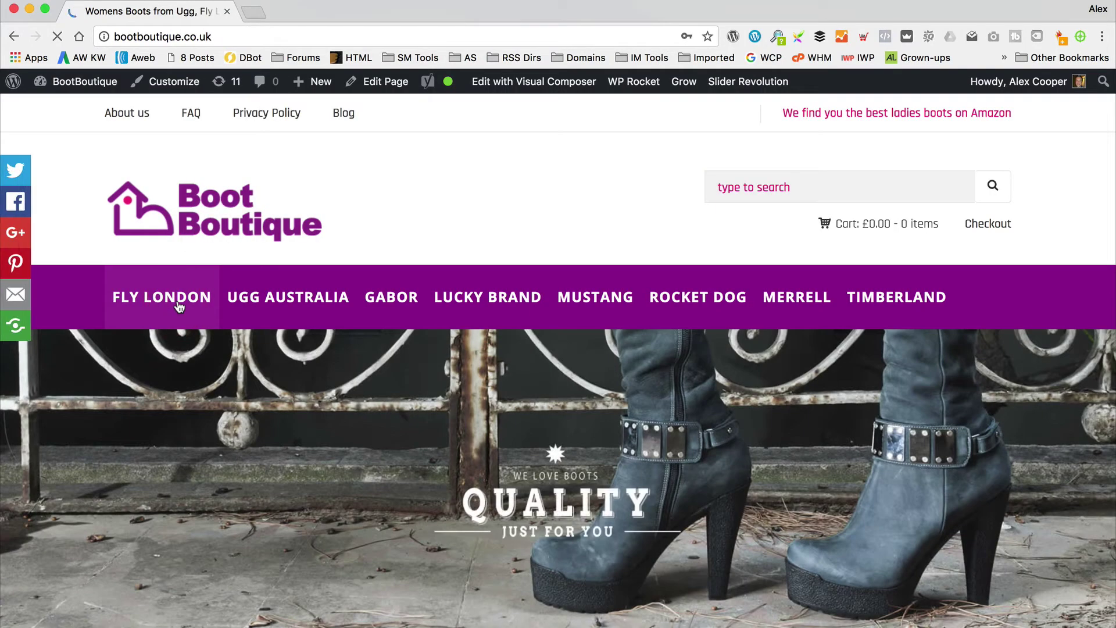
left_click(179, 306)
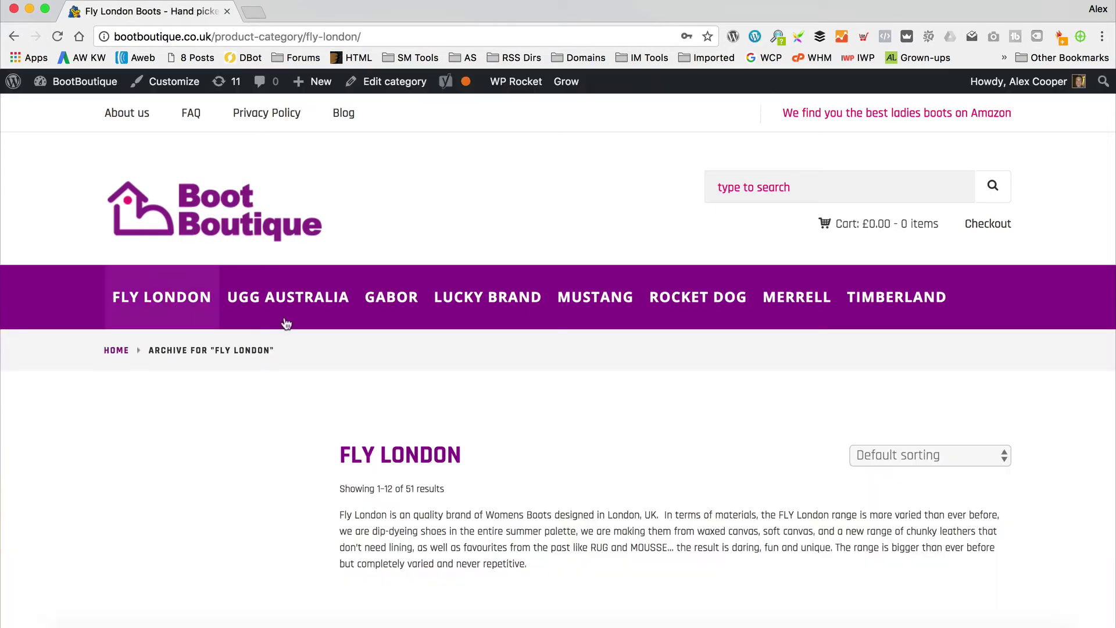
scroll(500, 387, "down", 2)
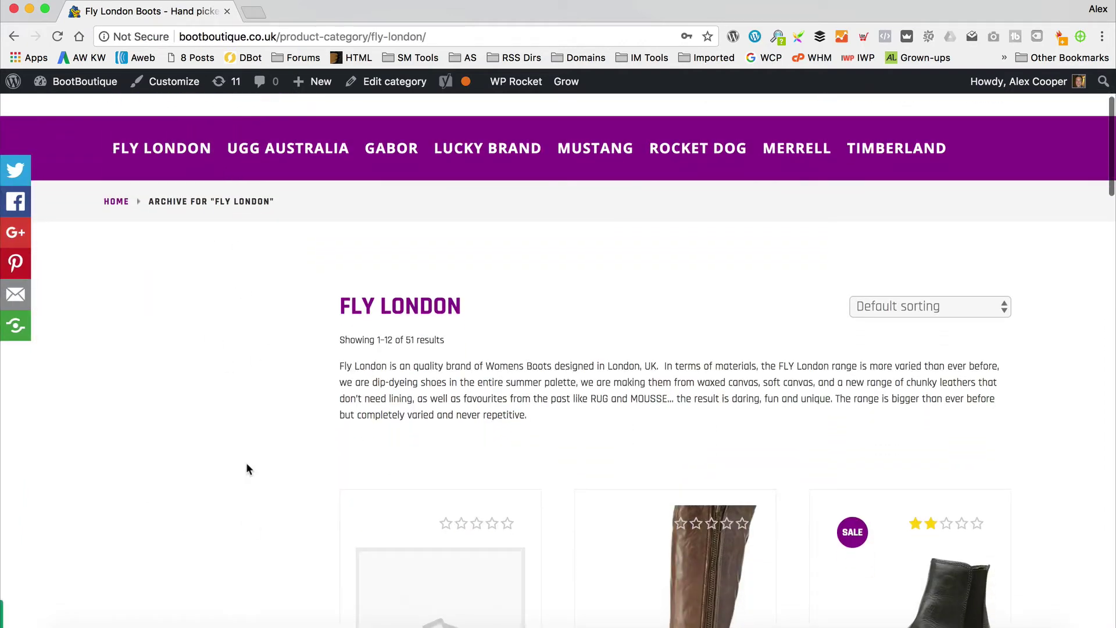
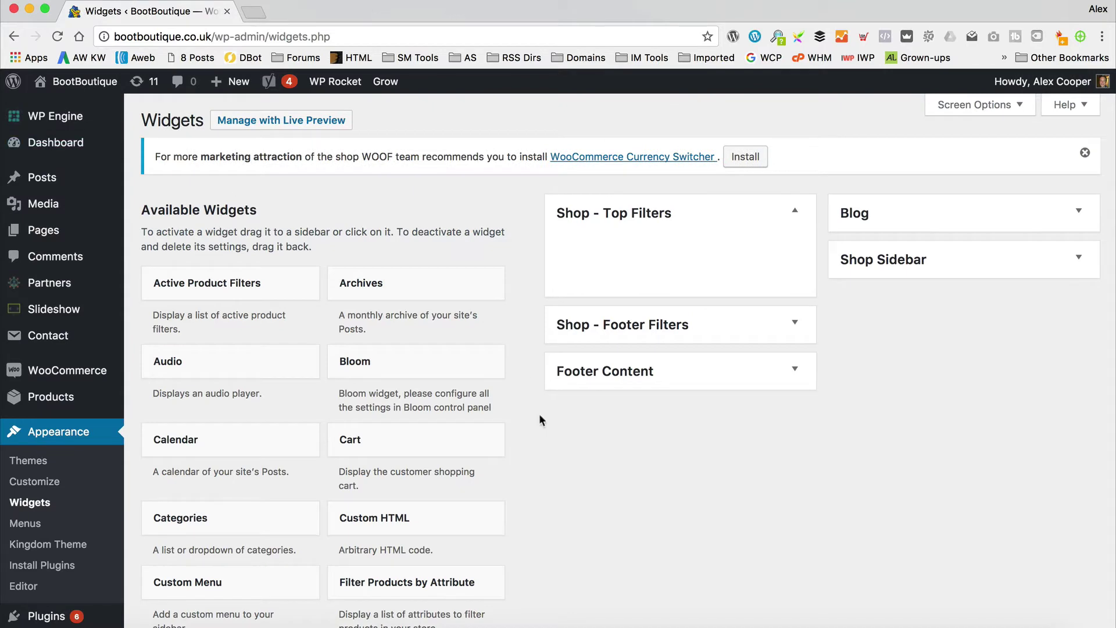
- Add the Active Product Filters widget to the Shop Sidebar widget area and collapse its settings
left_click(958, 265)
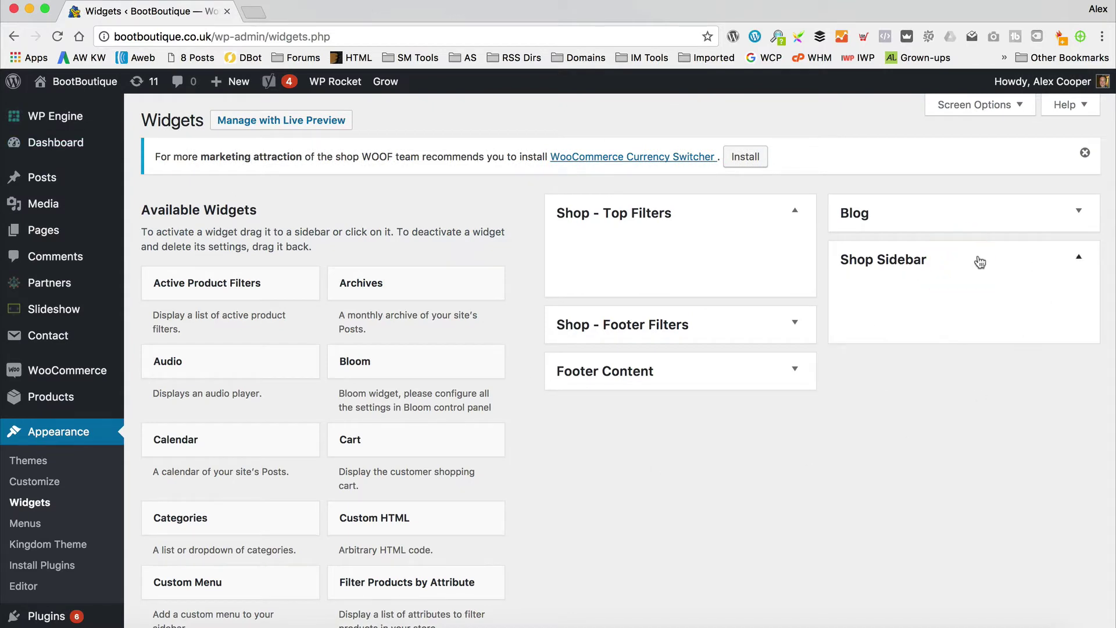
left_click_drag(190, 285, 840, 333)
left_click_drag(224, 306, 479, 297)
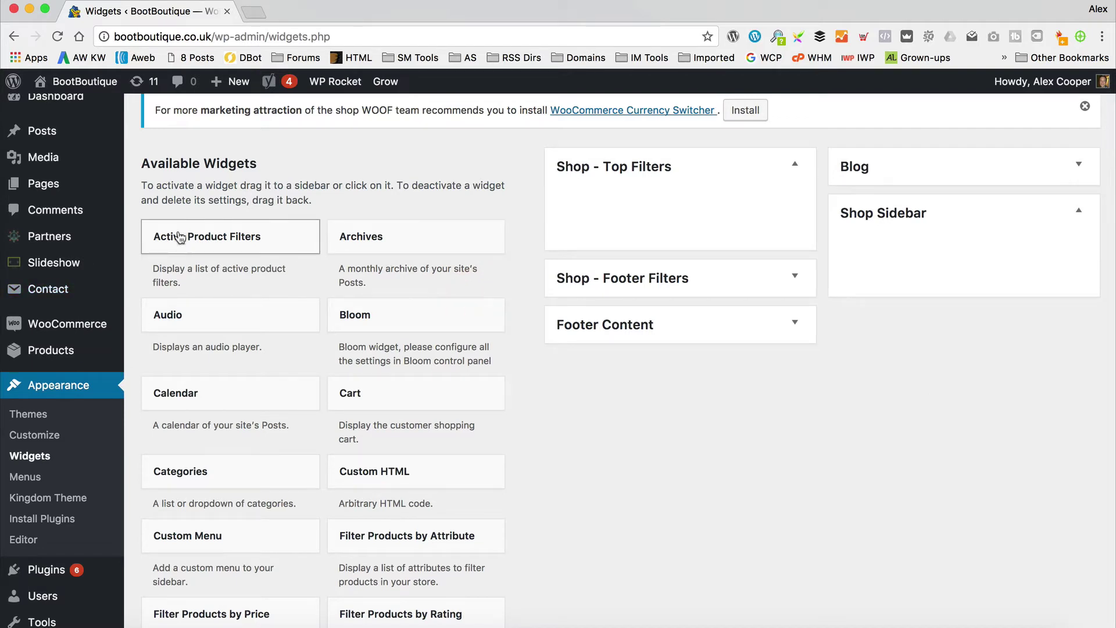
left_click_drag(181, 247, 992, 247)
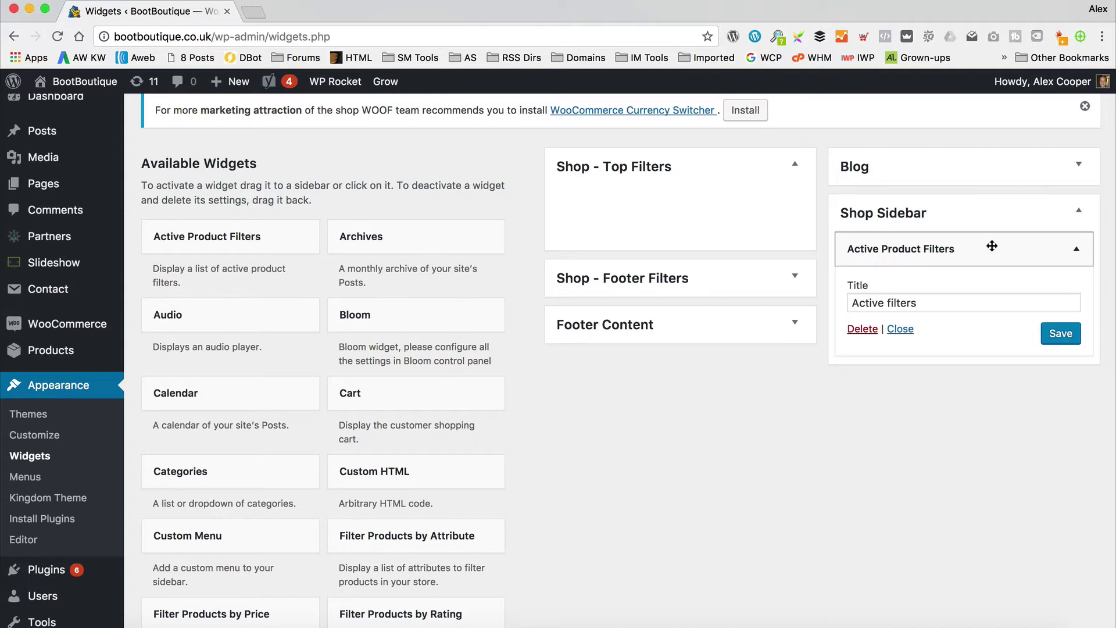
left_click(1076, 249)
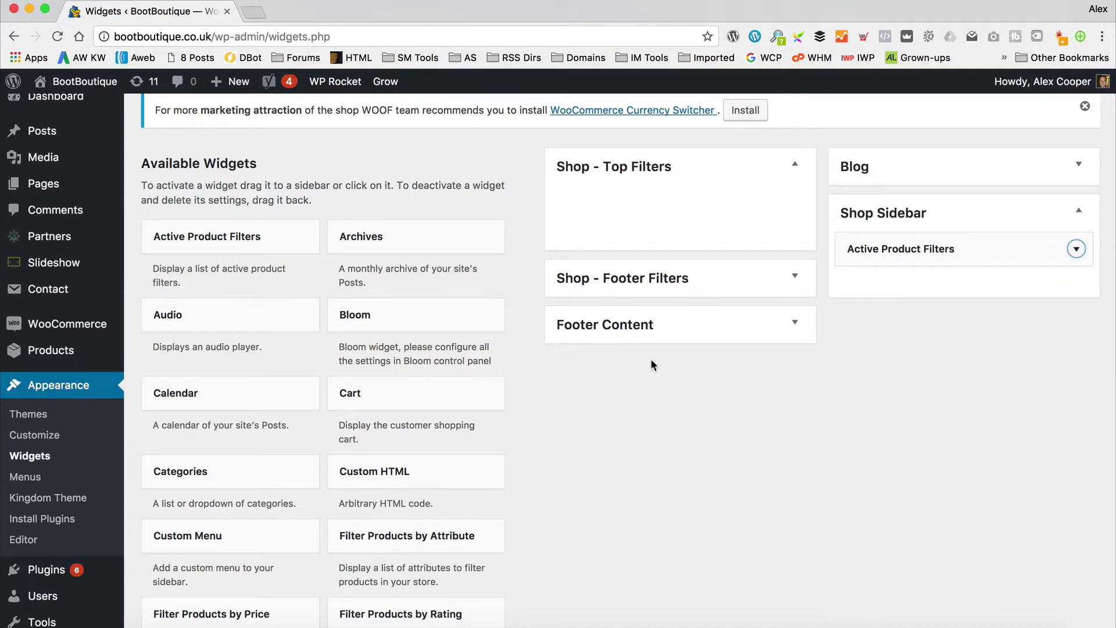
left_click(641, 392)
- Add the Filter Products by Price widget to the Shop Sidebar below Active Product Filters and save it
scroll(640, 393, "down", 2)
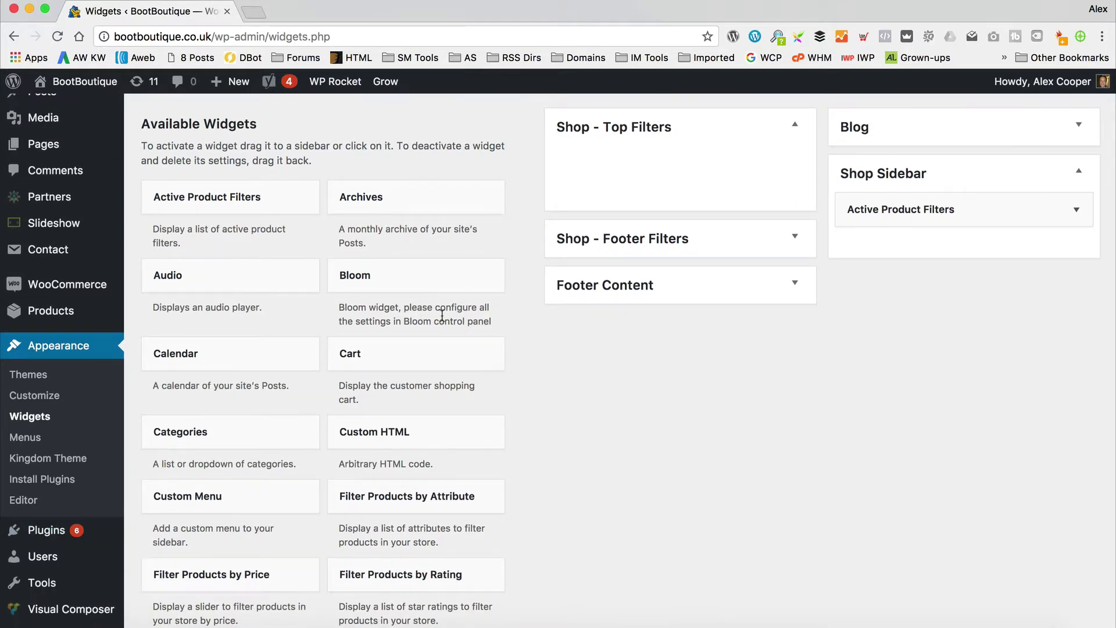
scroll(442, 317, "down", 3)
scroll(444, 318, "up", 1)
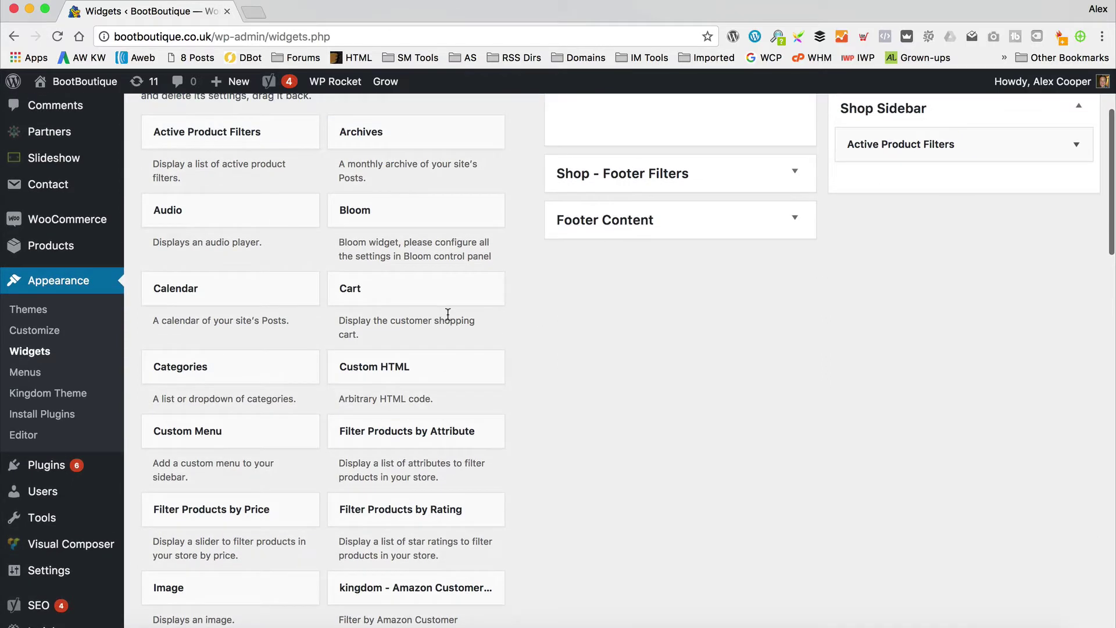
left_click_drag(294, 528, 992, 179)
left_click(1062, 274)
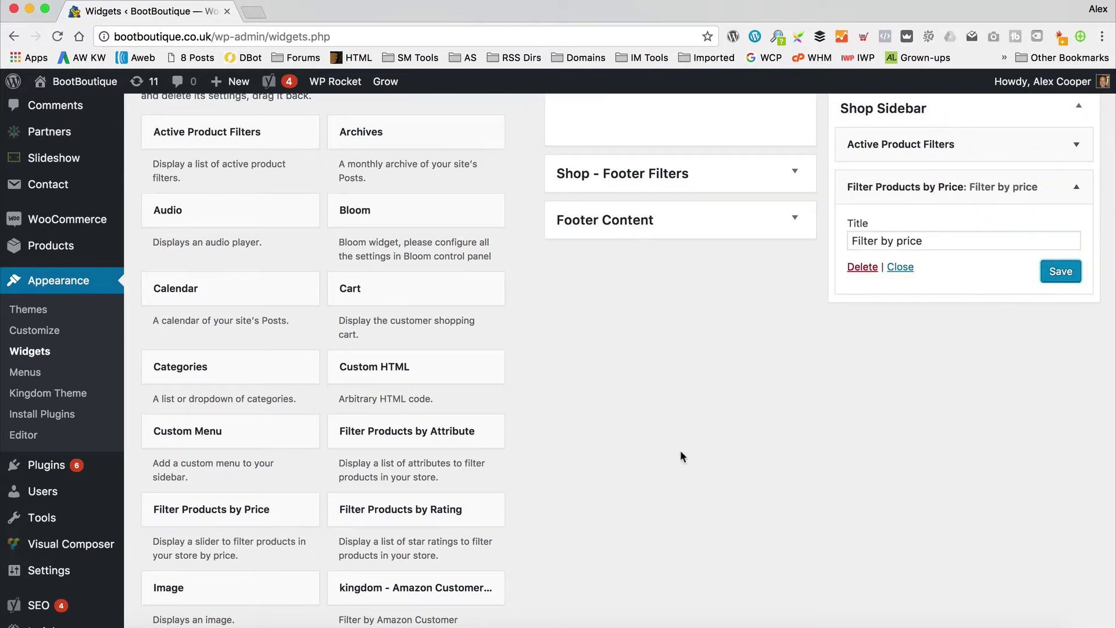
- Add the kingdom - Amazon Customer Reviews widget to the Shop Sidebar below the price filter
scroll(535, 446, "down", 1)
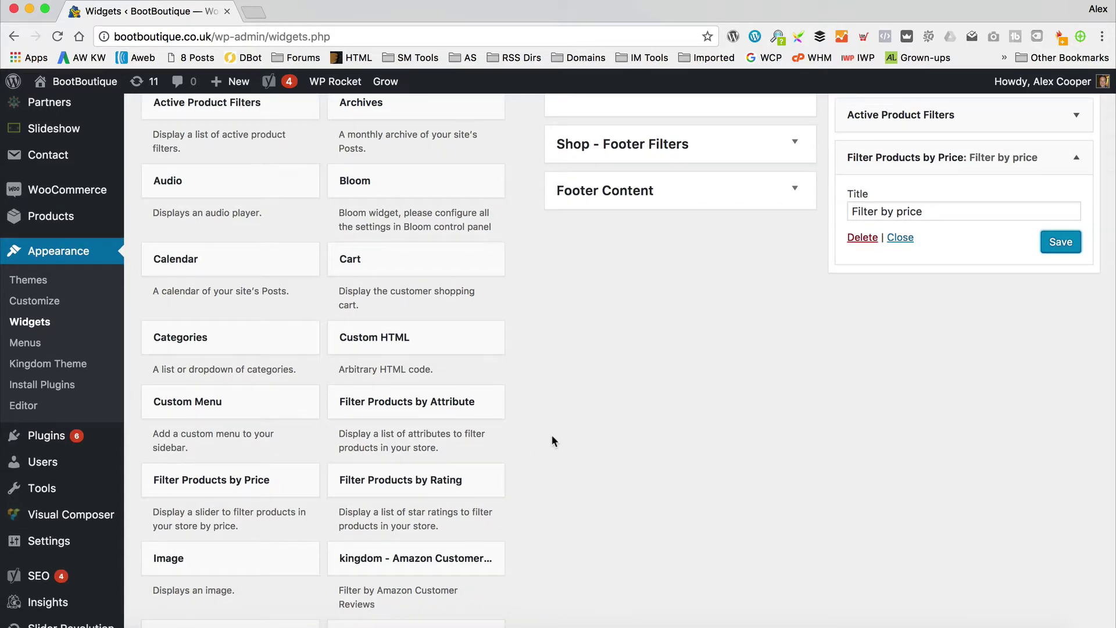
scroll(552, 437, "down", 2)
left_click_drag(429, 502, 967, 219)
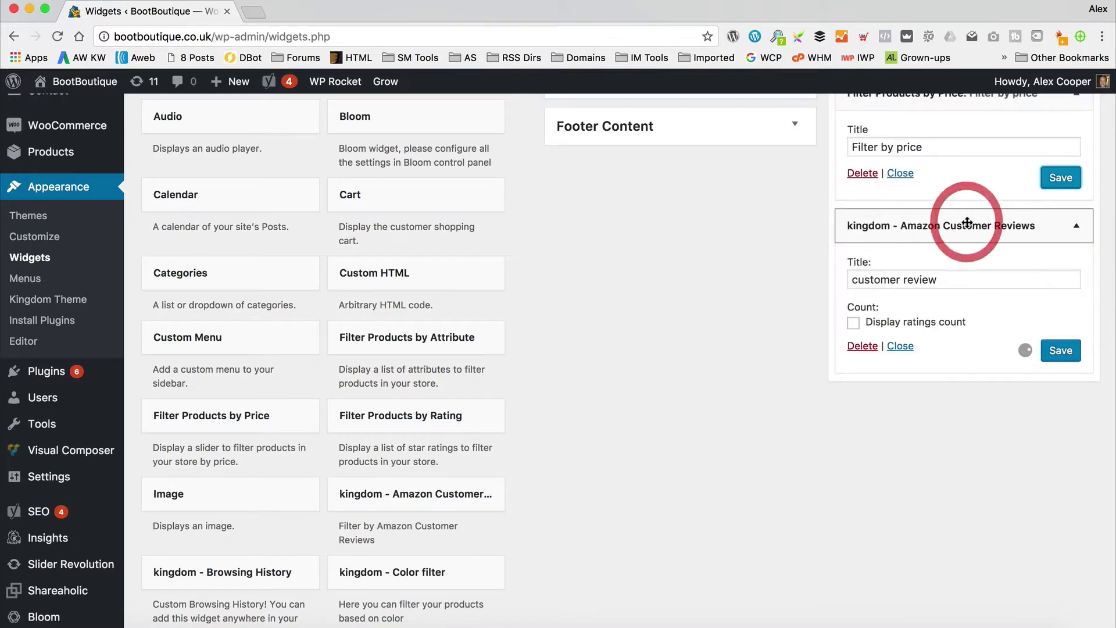
- Title the Amazon Customer Reviews widget "Customer reviews", save it and collapse its settings
left_click(944, 280)
type("s")
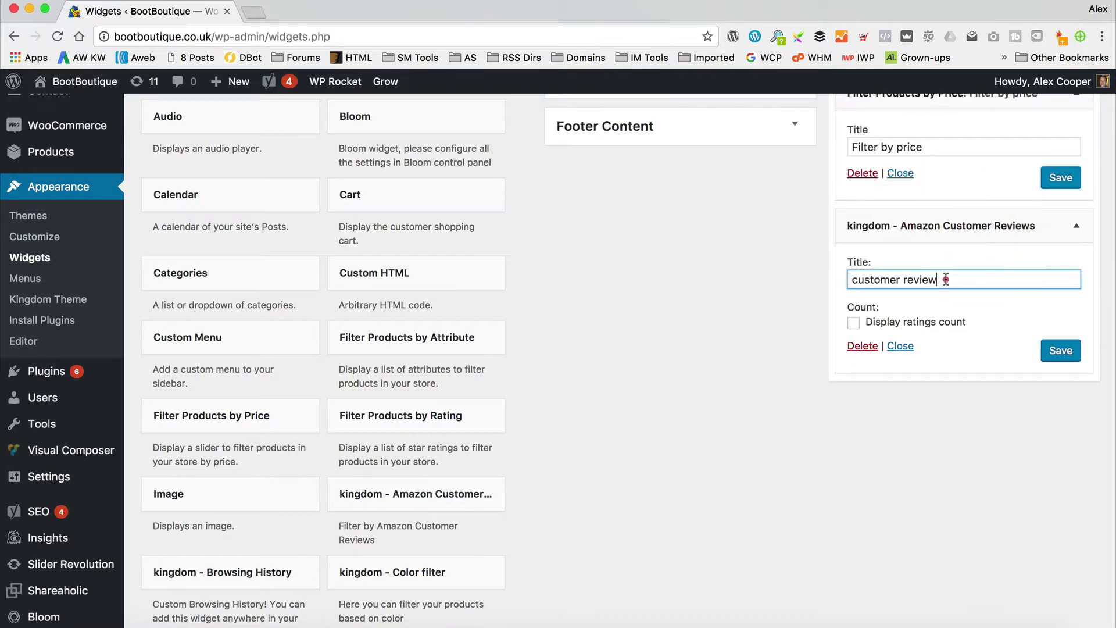
left_click(856, 280)
key("BackSpace")
type("C")
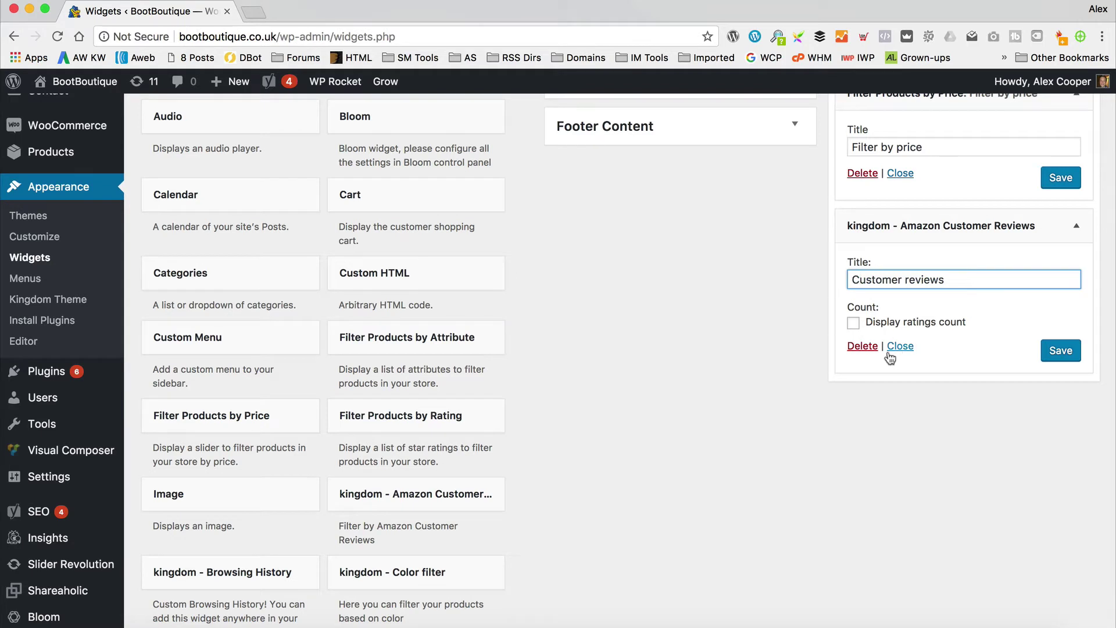
left_click(1061, 351)
left_click(1077, 226)
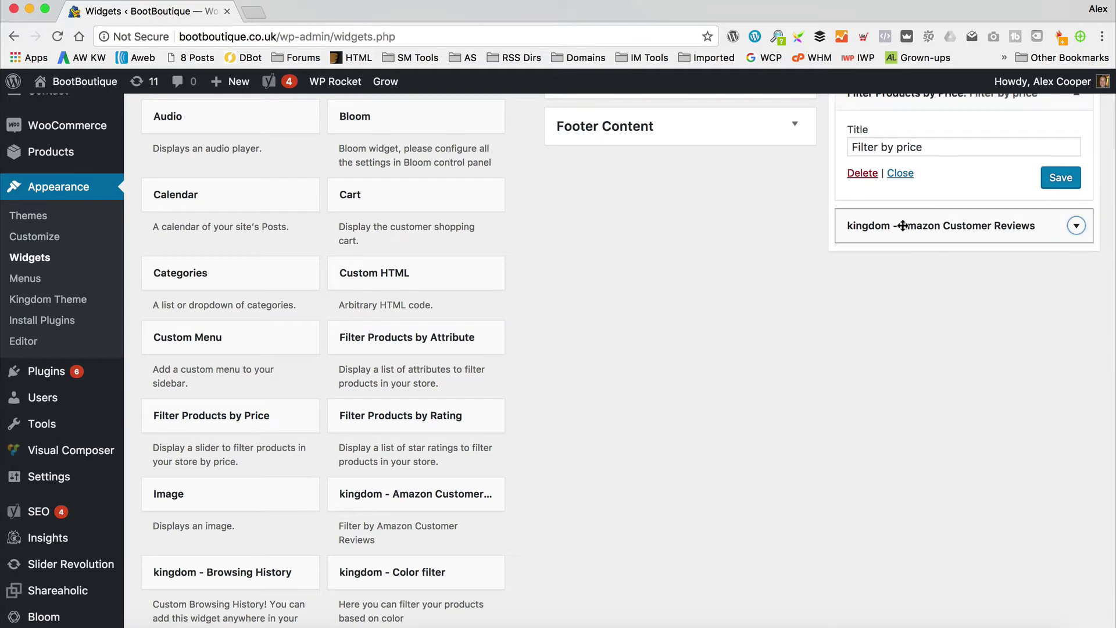
- Collapse the price filter's settings and add the Filter Products by Attribute widget at the end of the Shop Sidebar
scroll(694, 343, "up", 2)
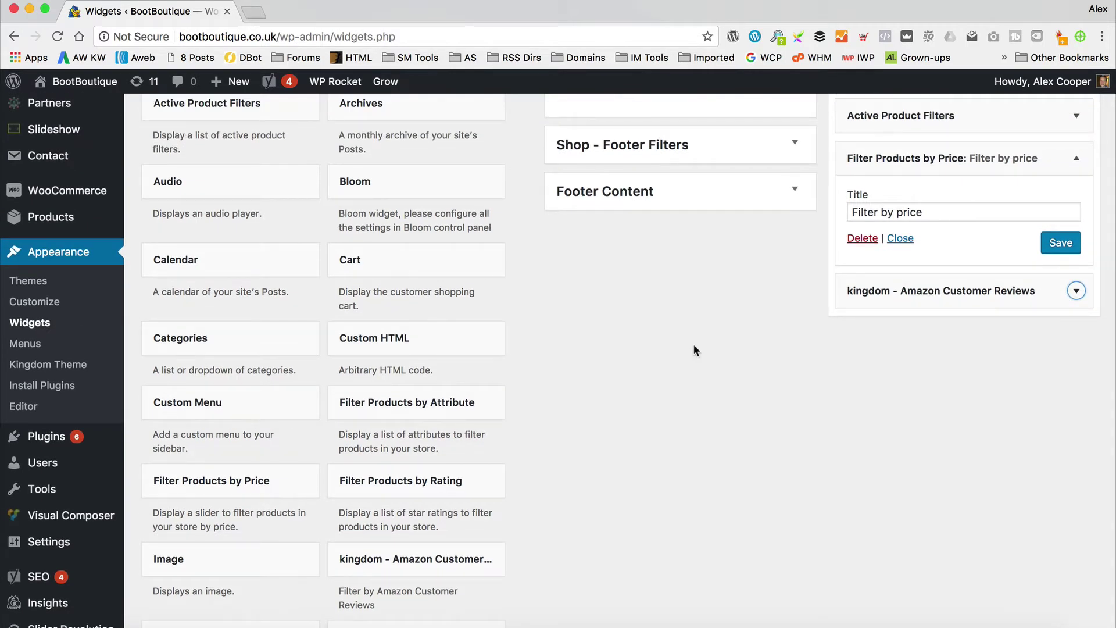
scroll(694, 346, "up", 1)
left_click(1076, 192)
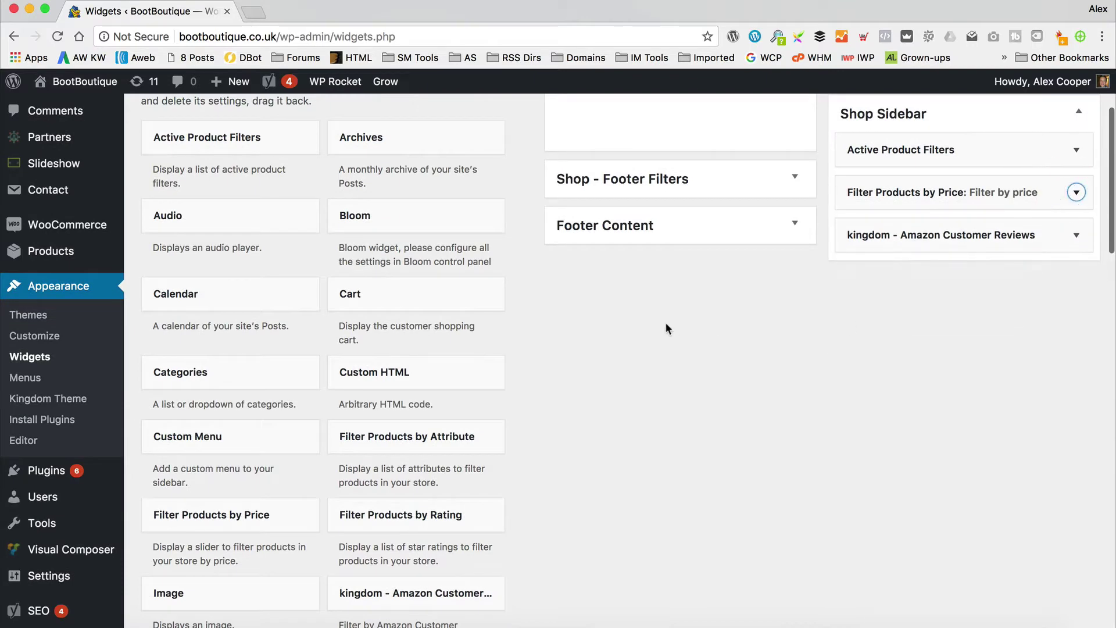
scroll(665, 325, "down", 2)
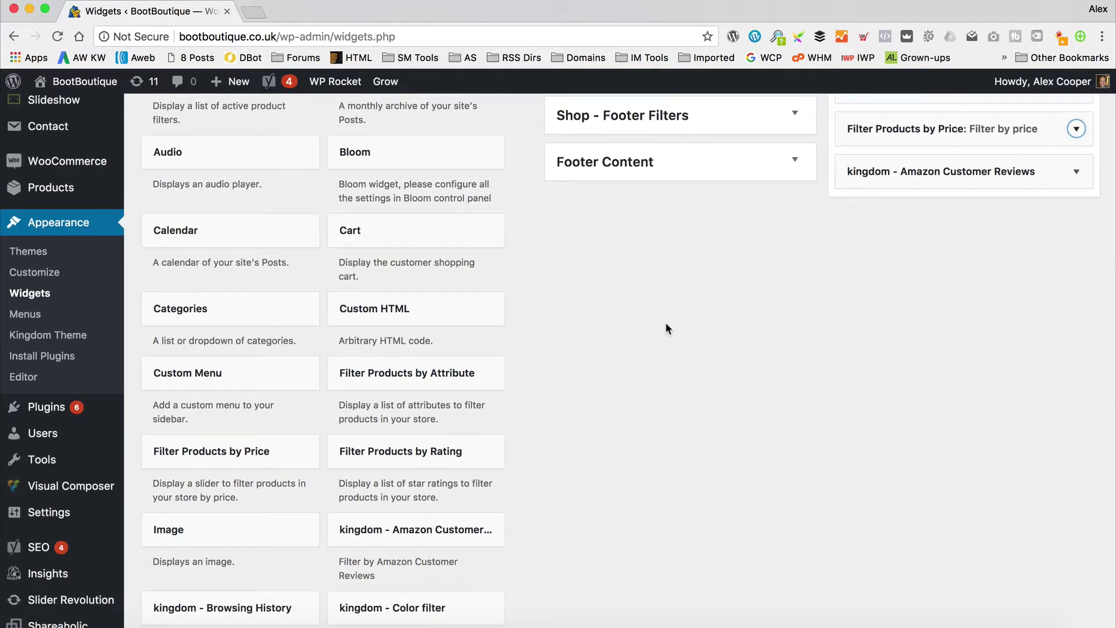
left_click_drag(416, 372, 930, 218)
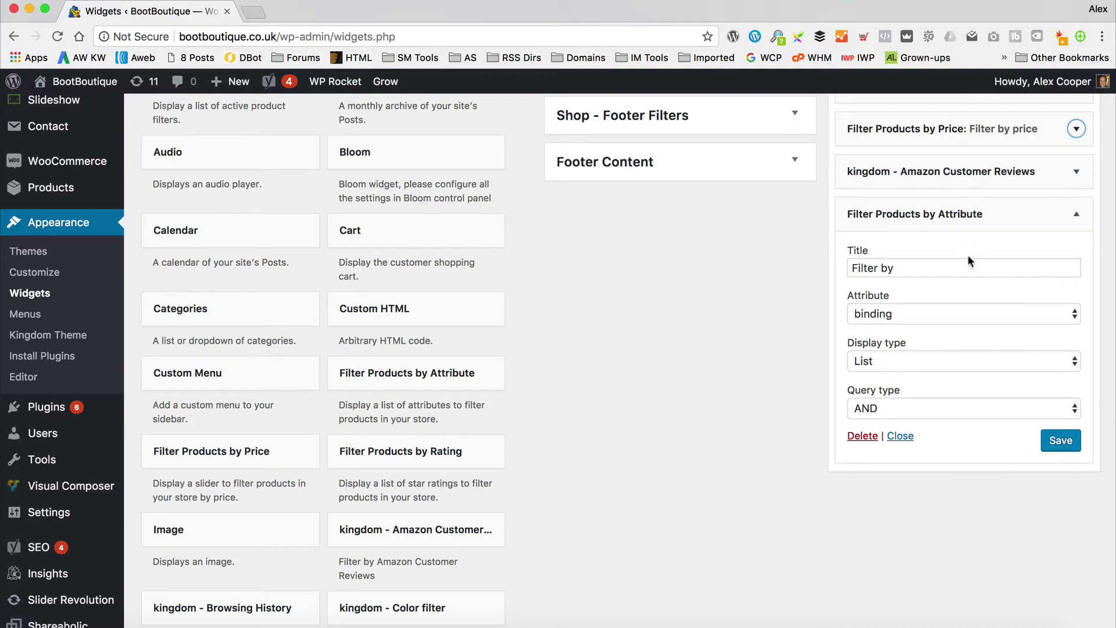
- Title the attribute filter widget "Filter by Colour" and set its attribute to color
left_click(946, 274)
type("Colour")
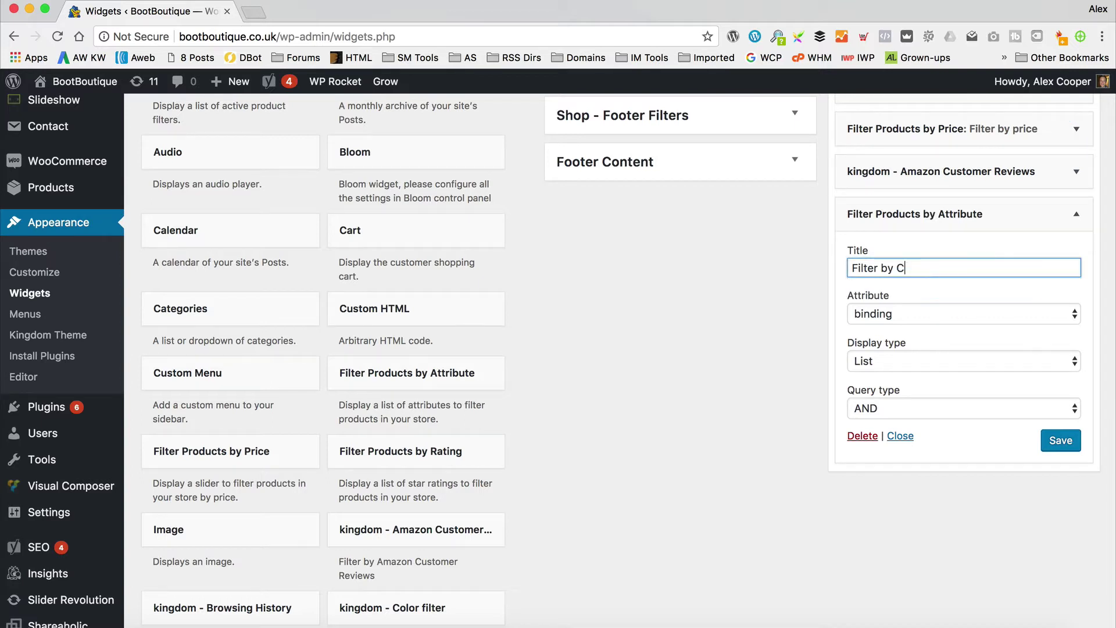
left_click_drag(950, 269, 892, 269)
left_click(914, 296)
left_click(914, 314)
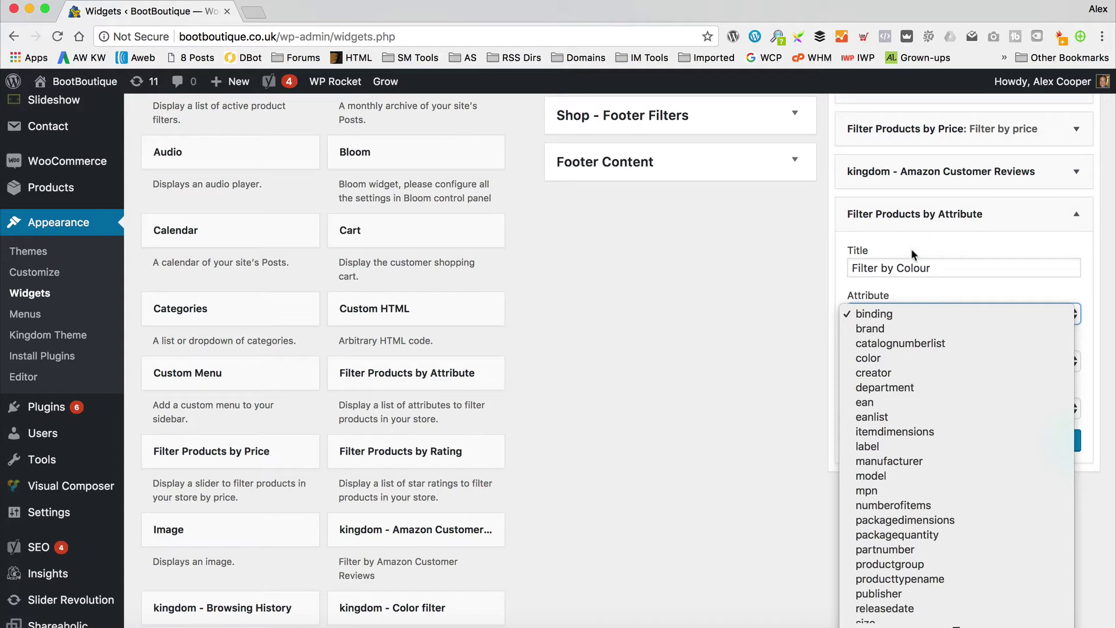
left_click(945, 358)
left_click(720, 318)
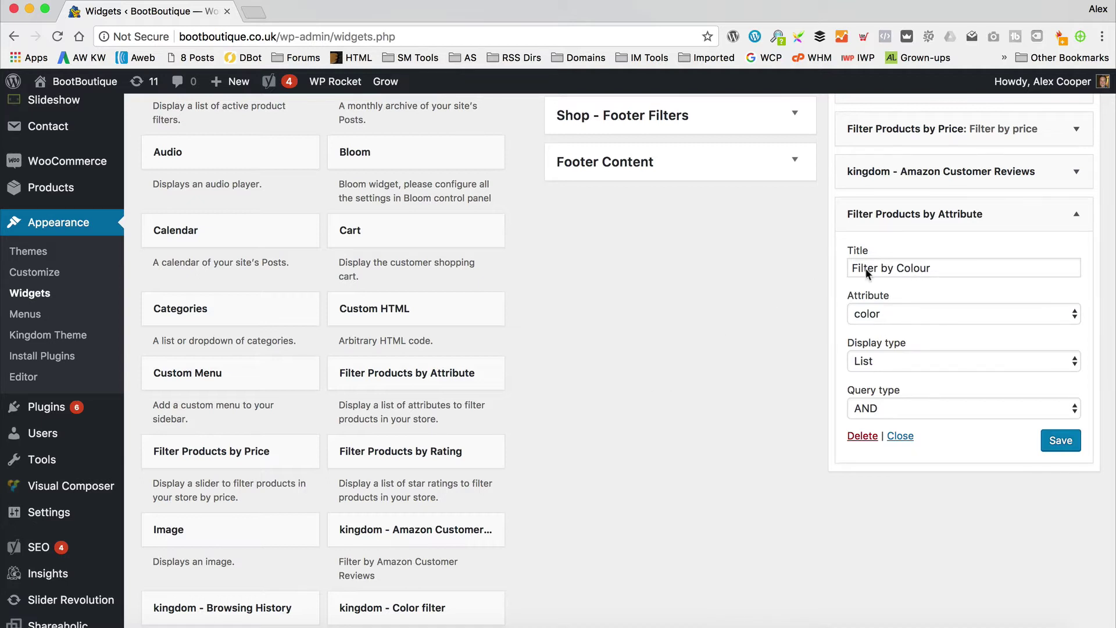
- Examine the display type options of the Filter by Colour widget
left_click(884, 358)
left_click(719, 332)
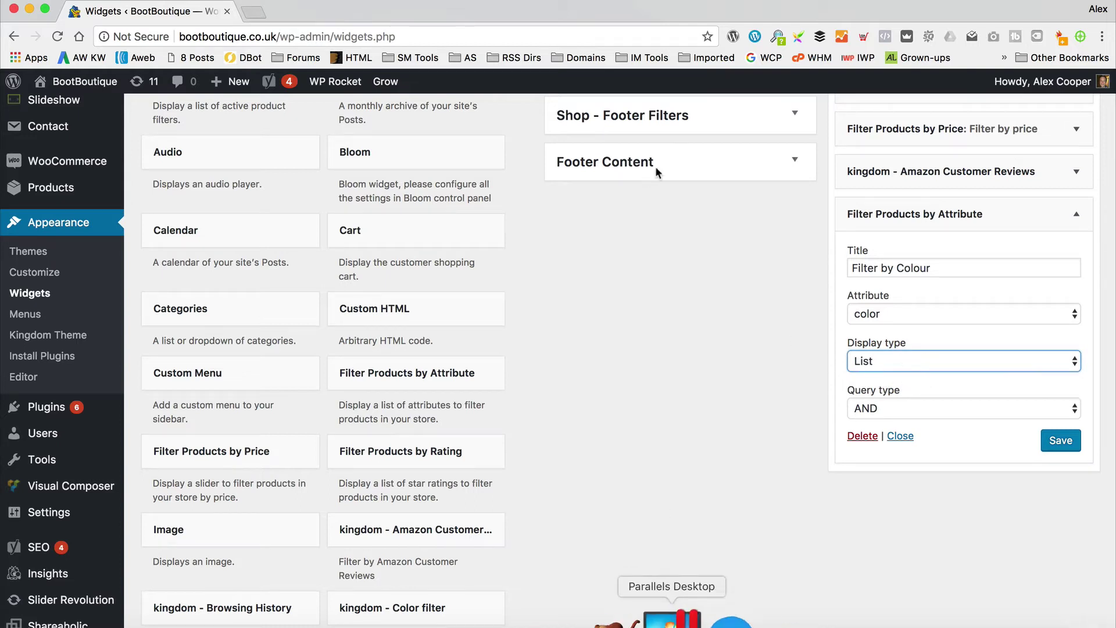
left_click(888, 359)
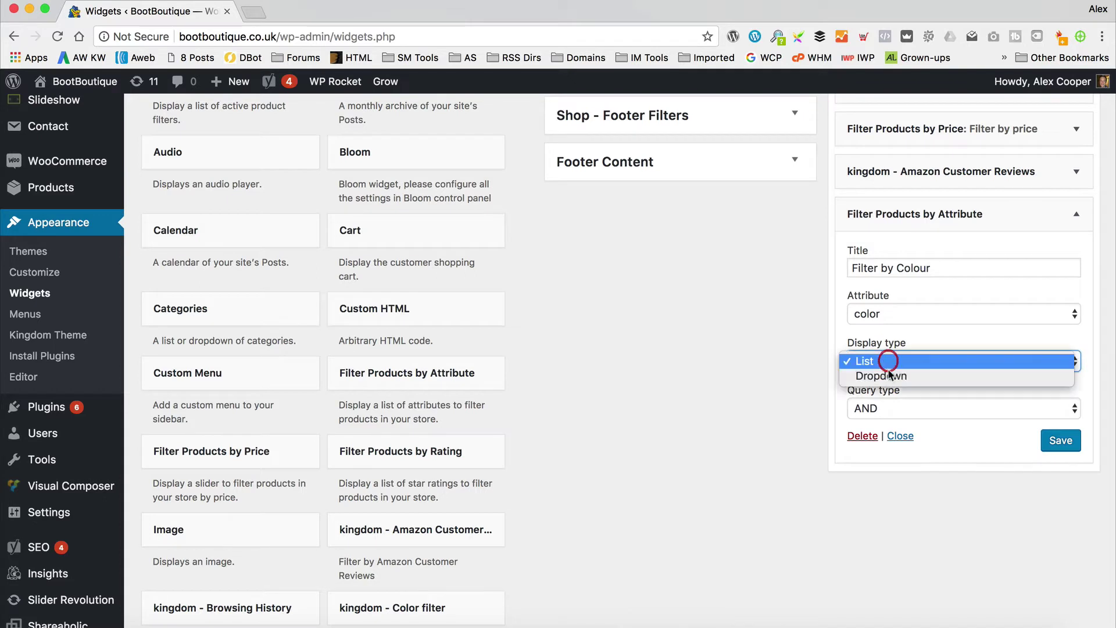
left_click(749, 372)
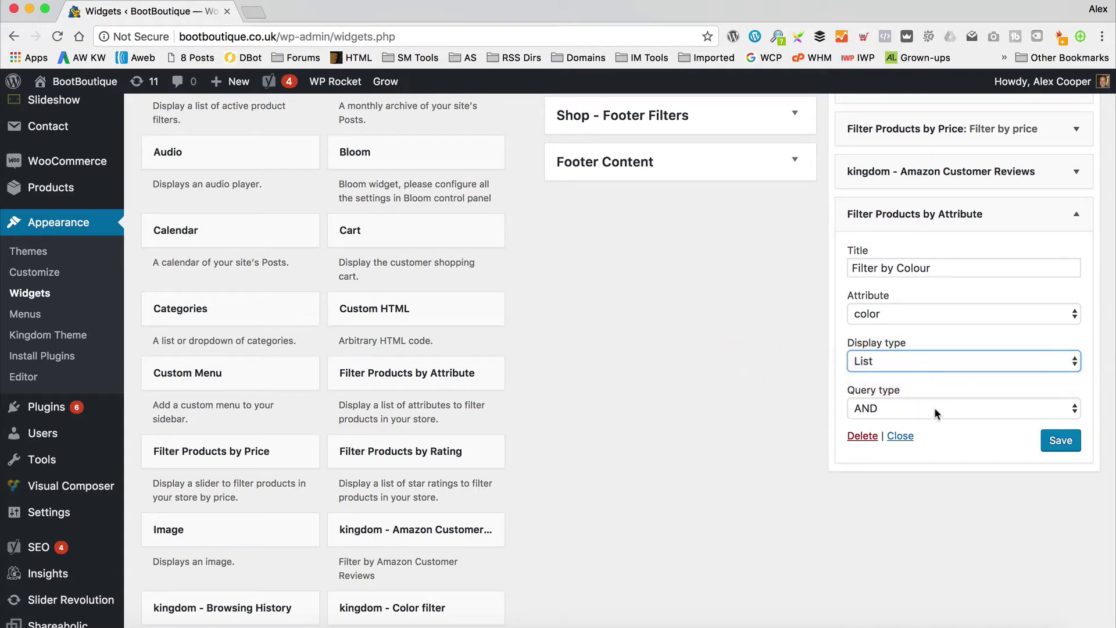
- Set the Filter by Colour widget's query type to OR
left_click(967, 414)
left_click(703, 377)
left_click(911, 419)
key("Down")
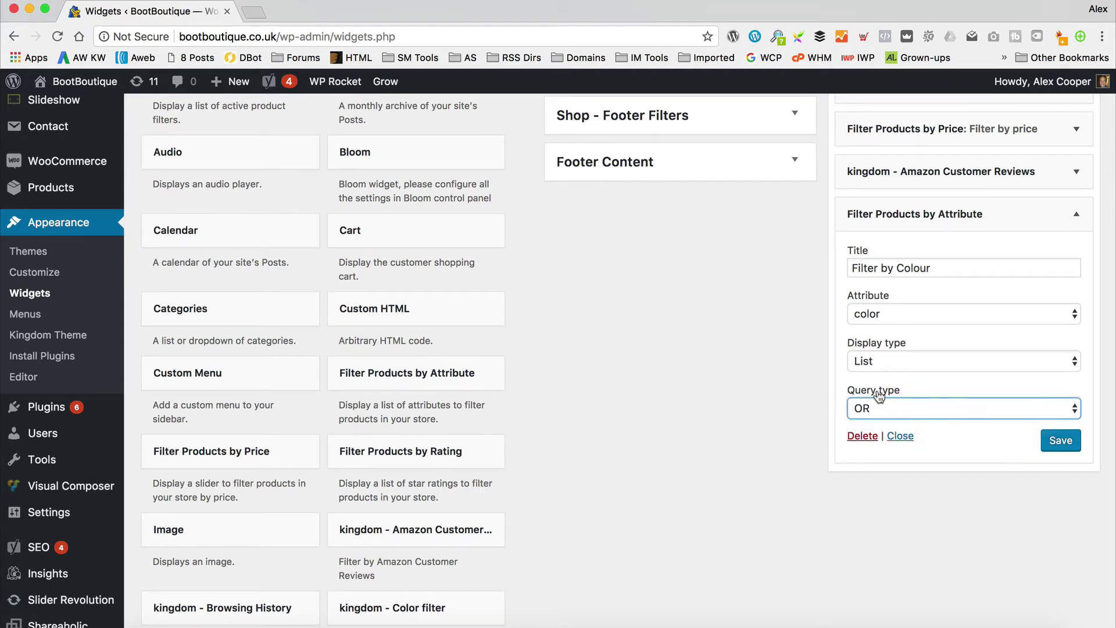
- Set the Filter by Colour widget's query type to AND and save the widget
left_click(897, 407)
left_click(897, 393)
left_click(1059, 443)
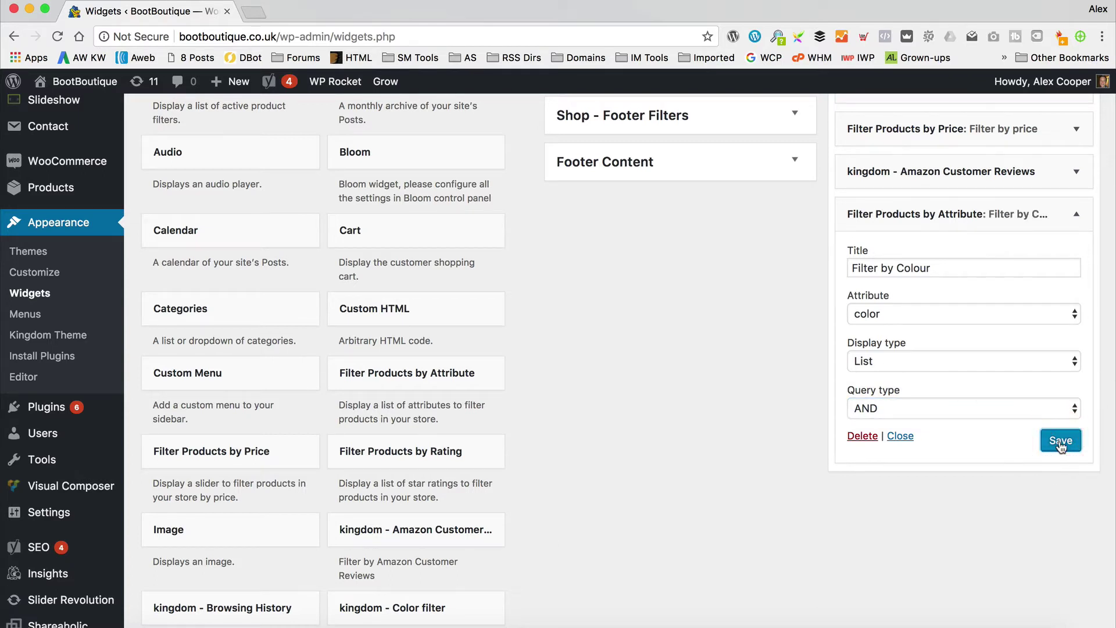
- Open the live site's Fly London category page and view the filter widgets in its sidebar
mouse_move(81, 83)
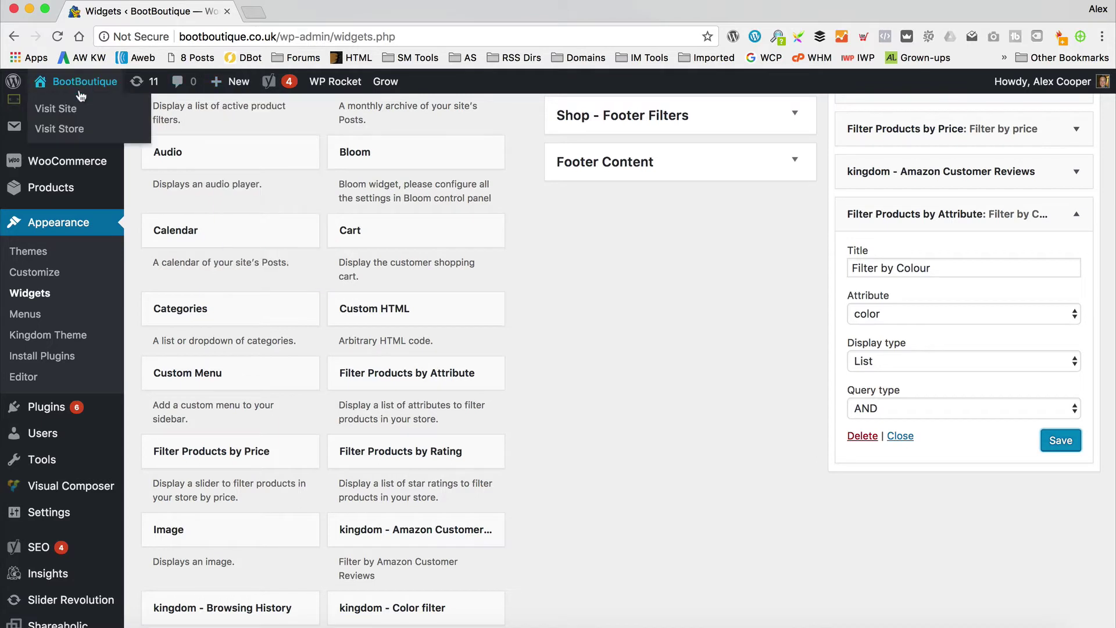
left_click(79, 108)
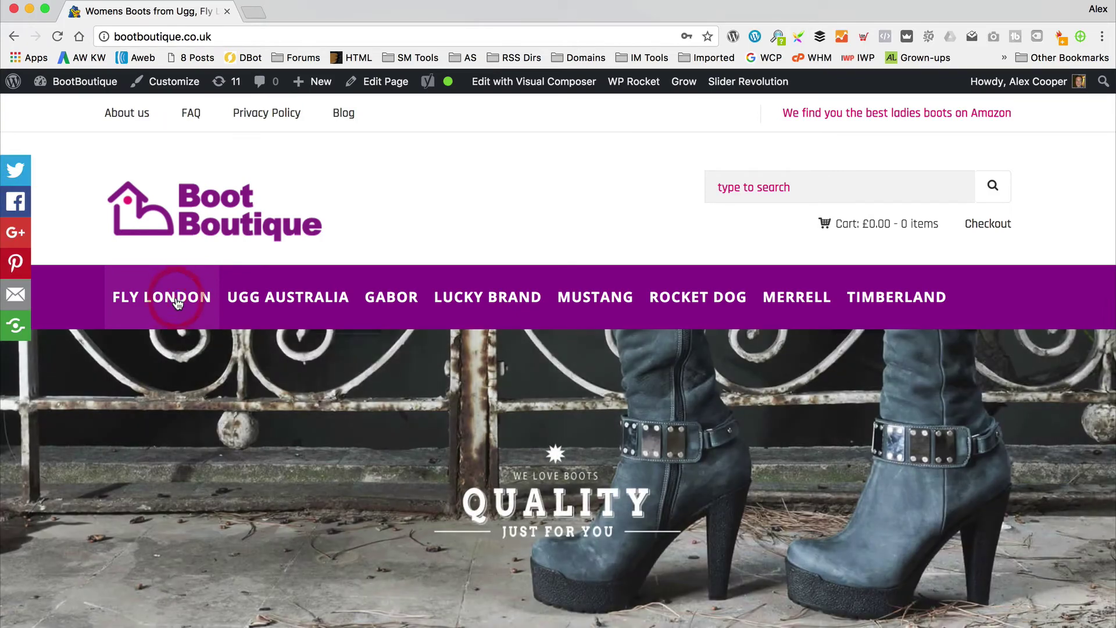
left_click(178, 302)
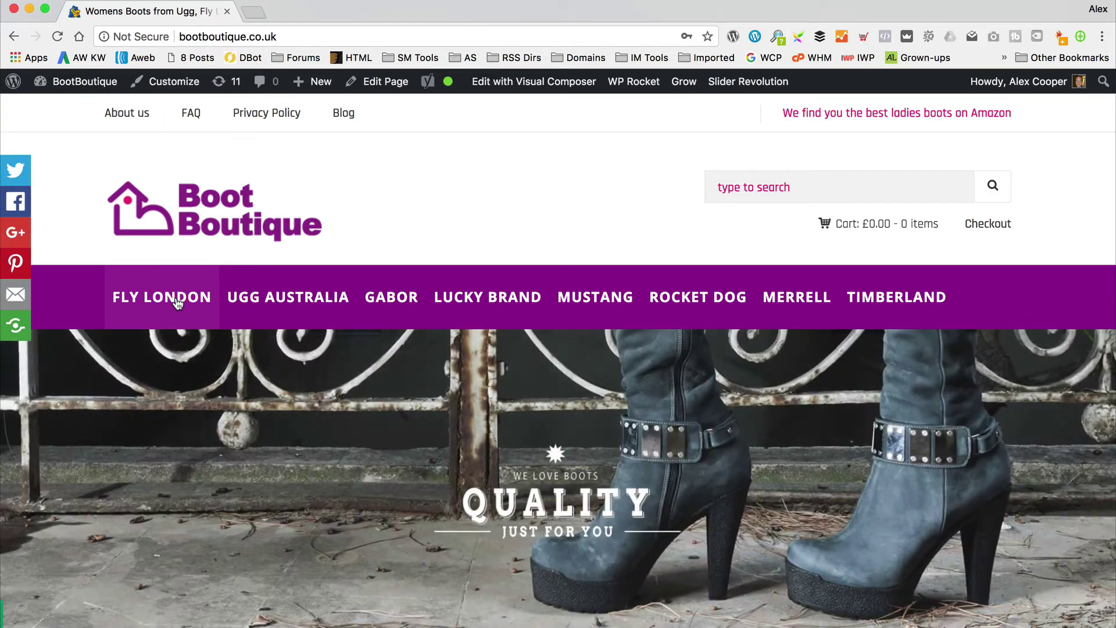
scroll(524, 366, "down", 1)
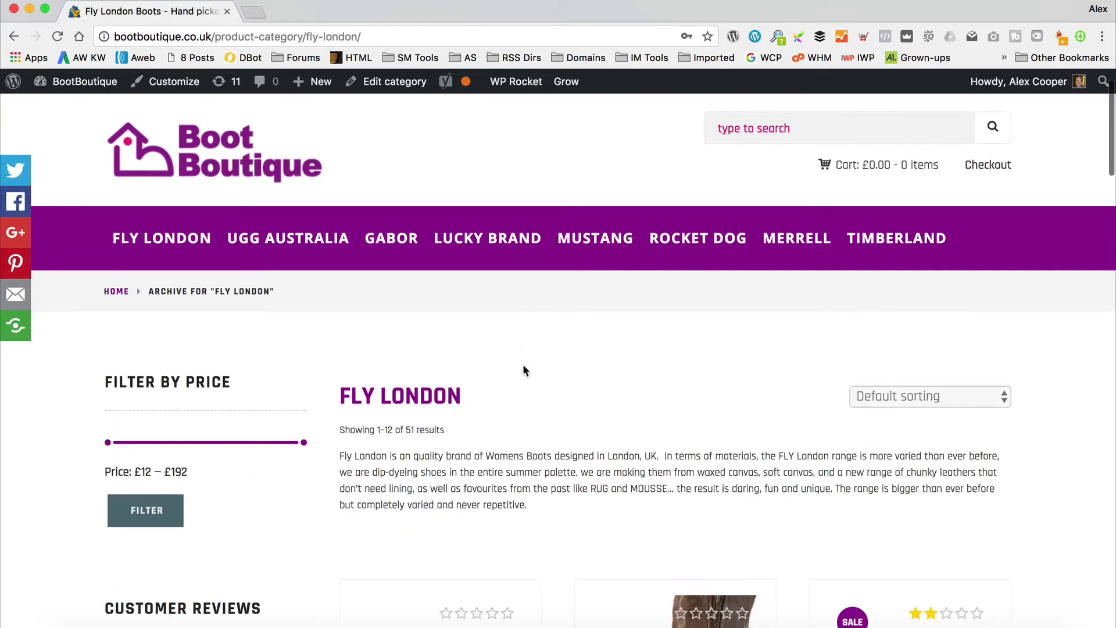
- Test the Customer Reviews filter on the Fly London page with four stars and up, and return to the category page
scroll(523, 370, "down", 5)
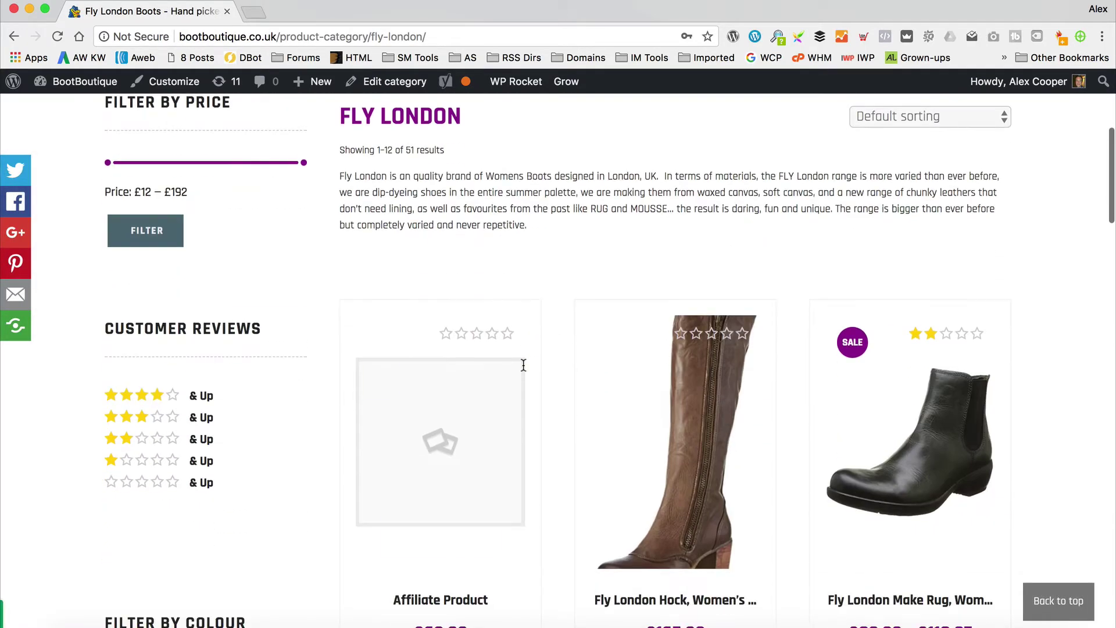
scroll(526, 372, "up", 1)
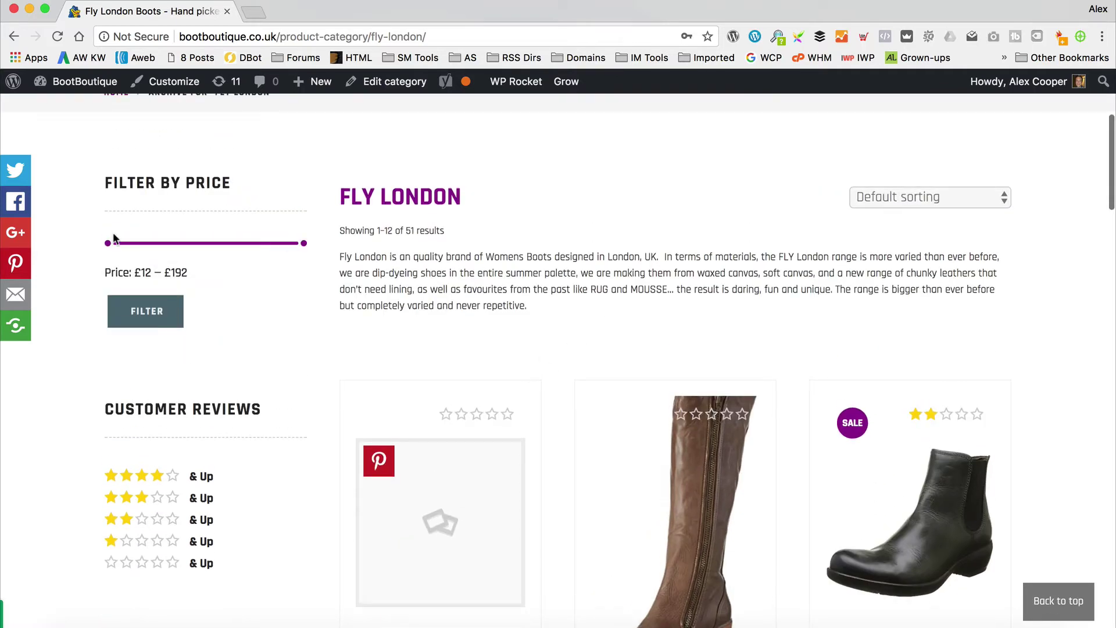
mouse_move(109, 243)
left_mouse_down()
mouse_move(207, 242)
mouse_move(107, 243)
left_mouse_up()
scroll(223, 241, "down", 2)
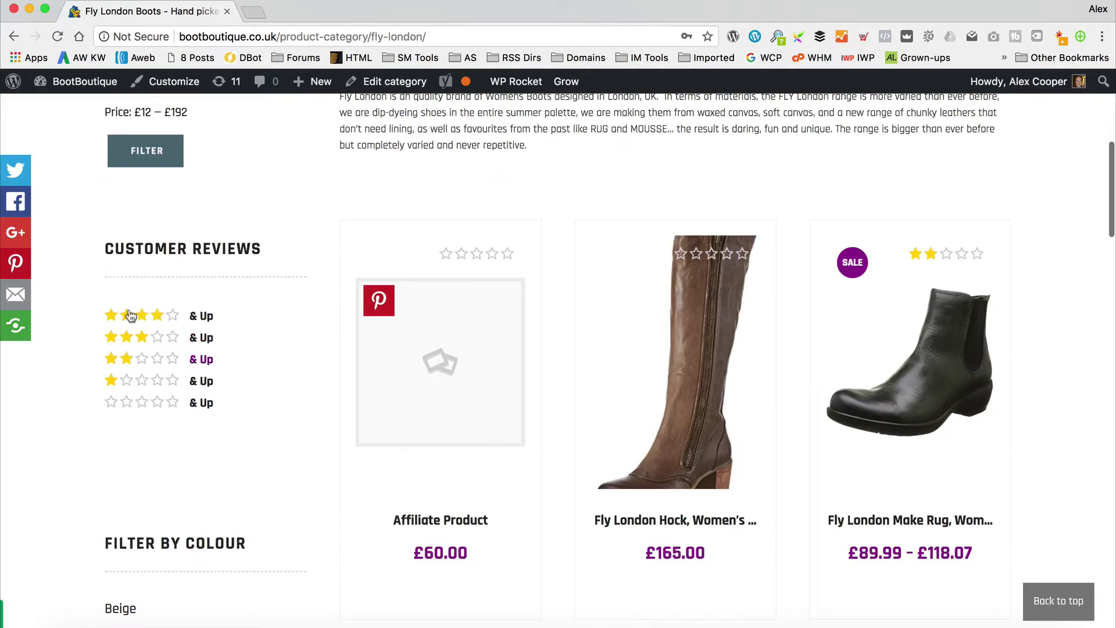
left_click(141, 317)
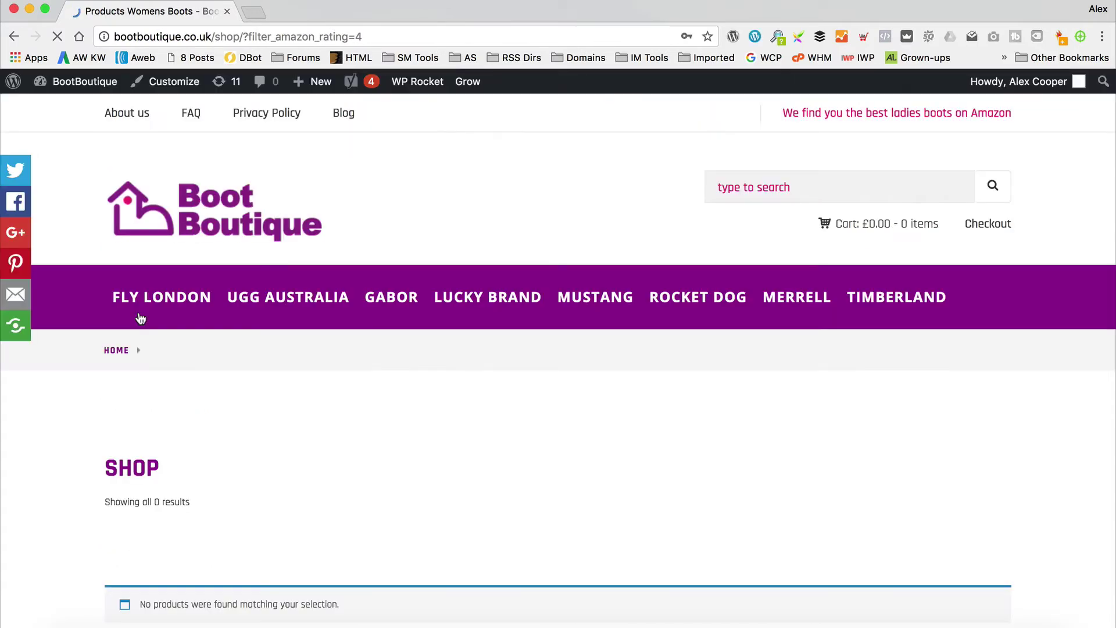
scroll(300, 274, "down", 3)
scroll(300, 273, "up", 5)
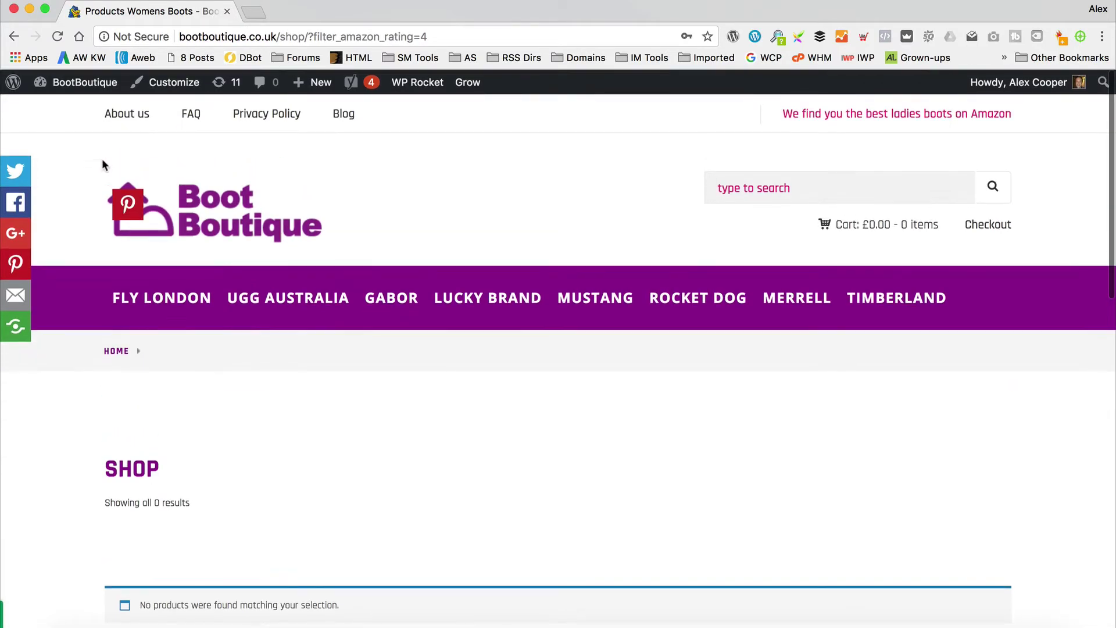
left_click(14, 36)
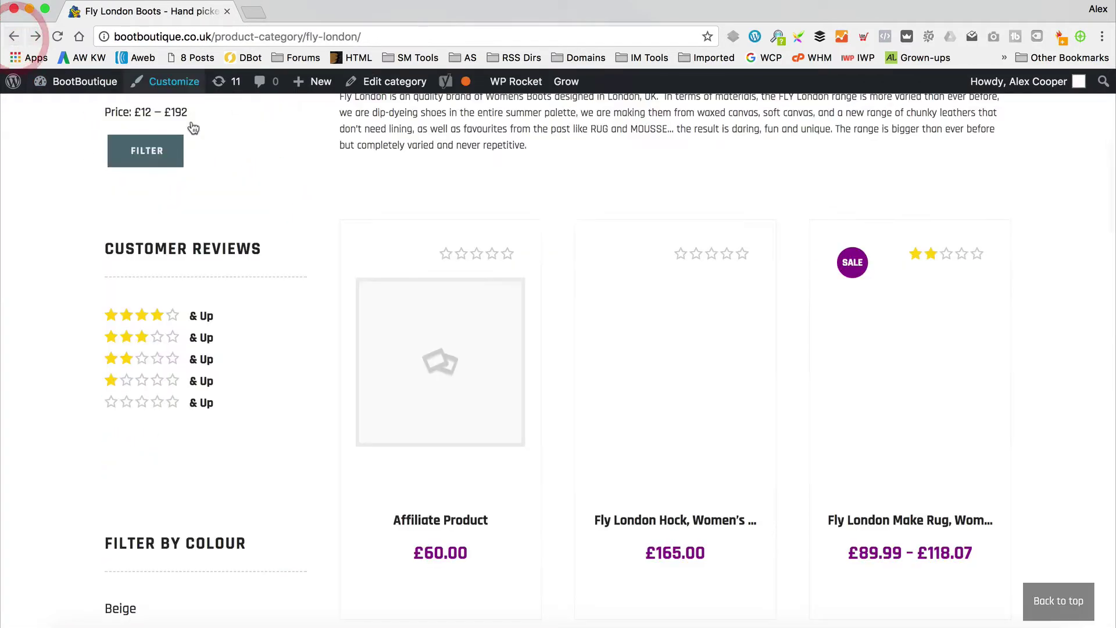
- Test the Customer Reviews filter with three stars and up, and return to the Fly London category page
left_click(145, 339)
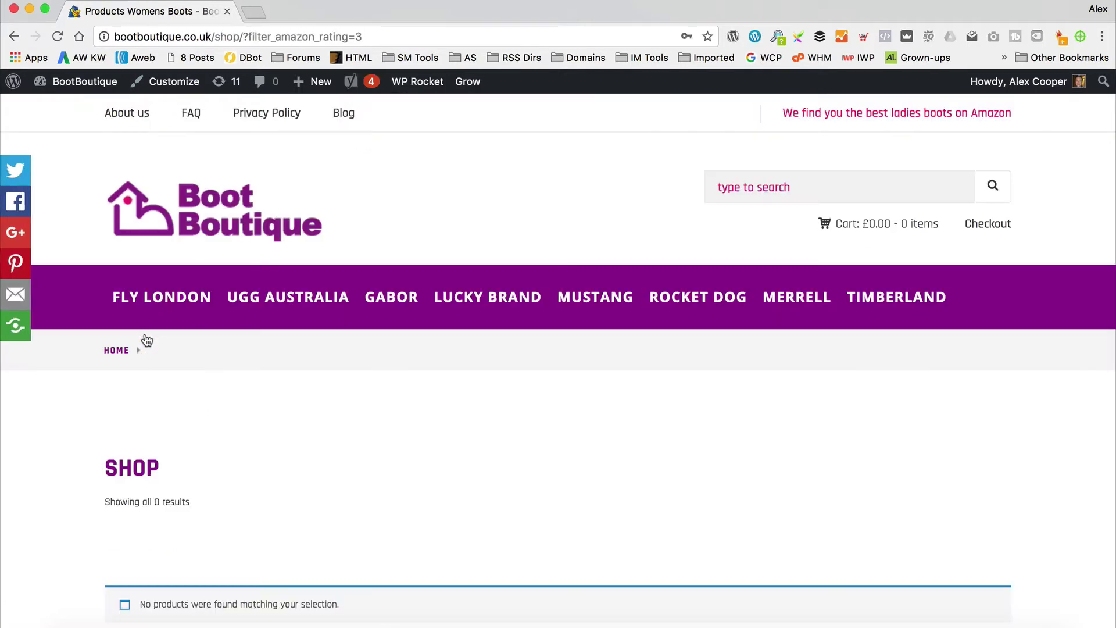
scroll(258, 261, "down", 4)
scroll(259, 261, "up", 4)
left_click(14, 37)
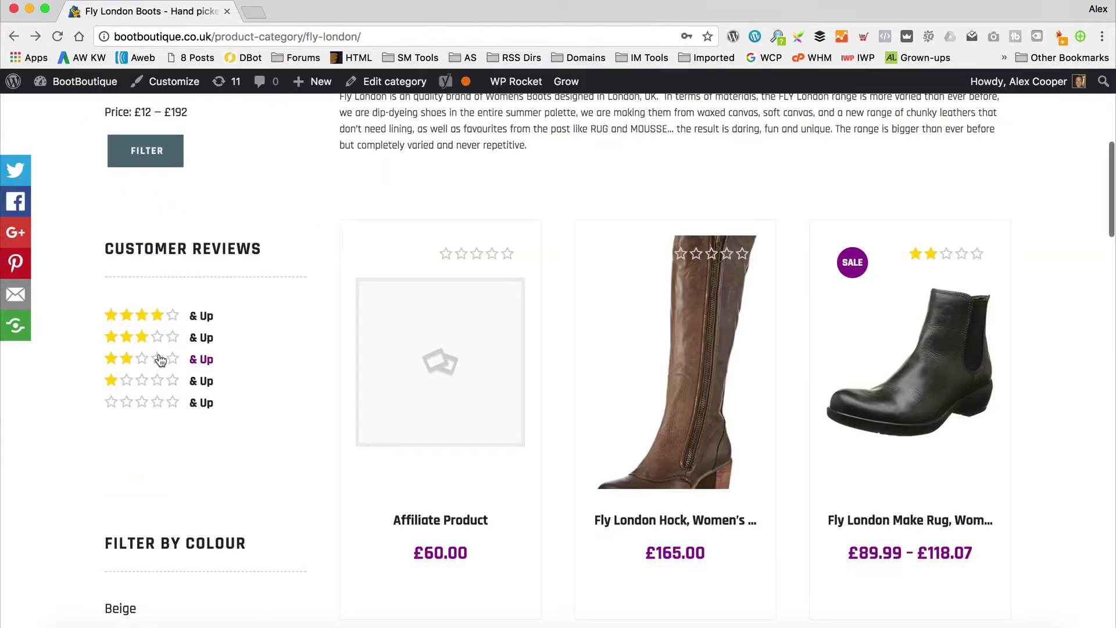
scroll(395, 268, "up", 3)
left_click_drag(280, 36, 630, 18)
type("shop")
key("Return")
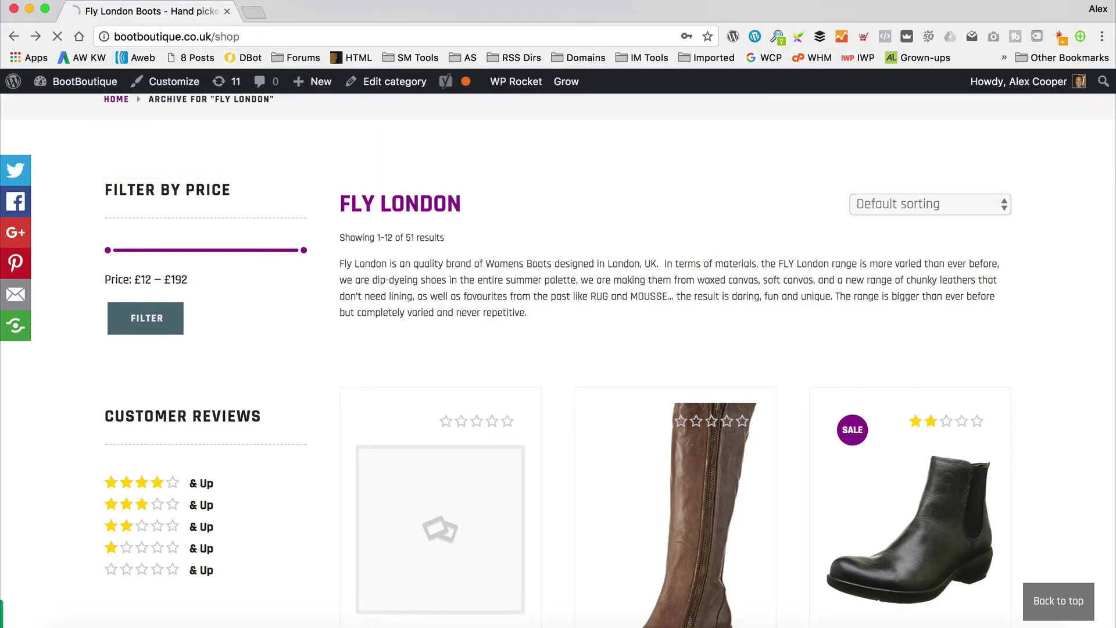
key("Escape")
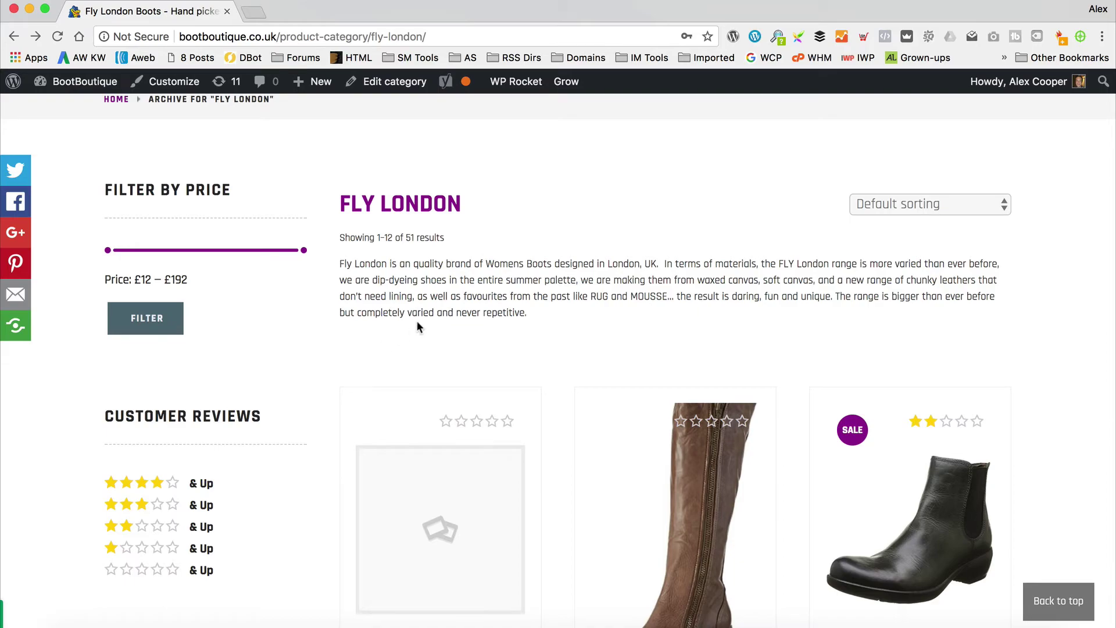
- Read the support team's reply in the Amazon Review Filter ticket and go back to the store's shop page
scroll(418, 327, "down", 4)
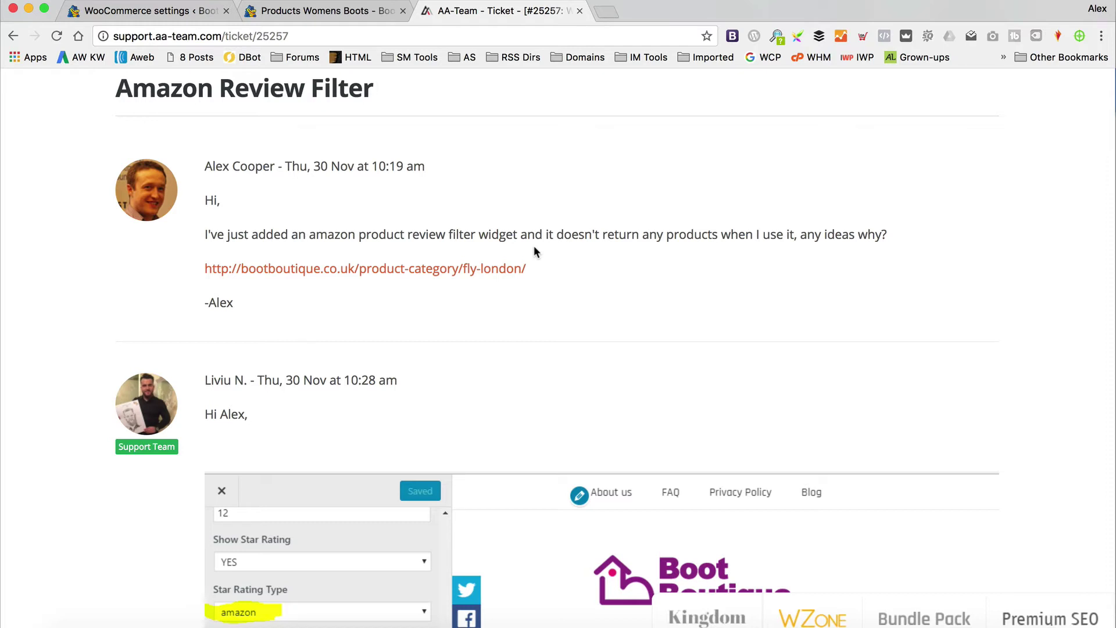
scroll(535, 248, "down", 5)
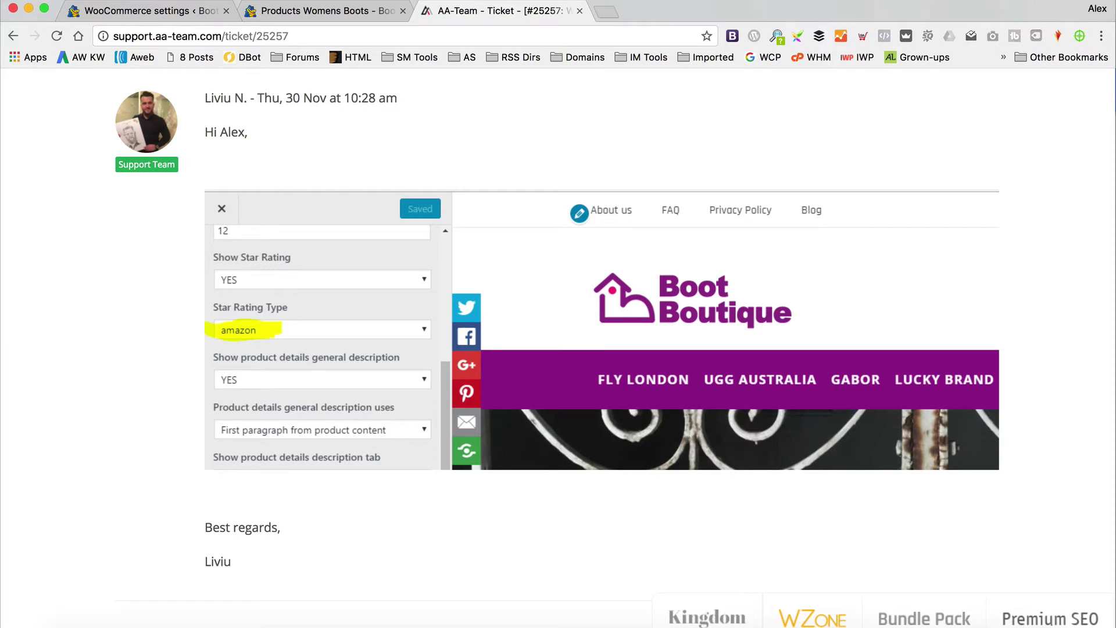
left_click(333, 10)
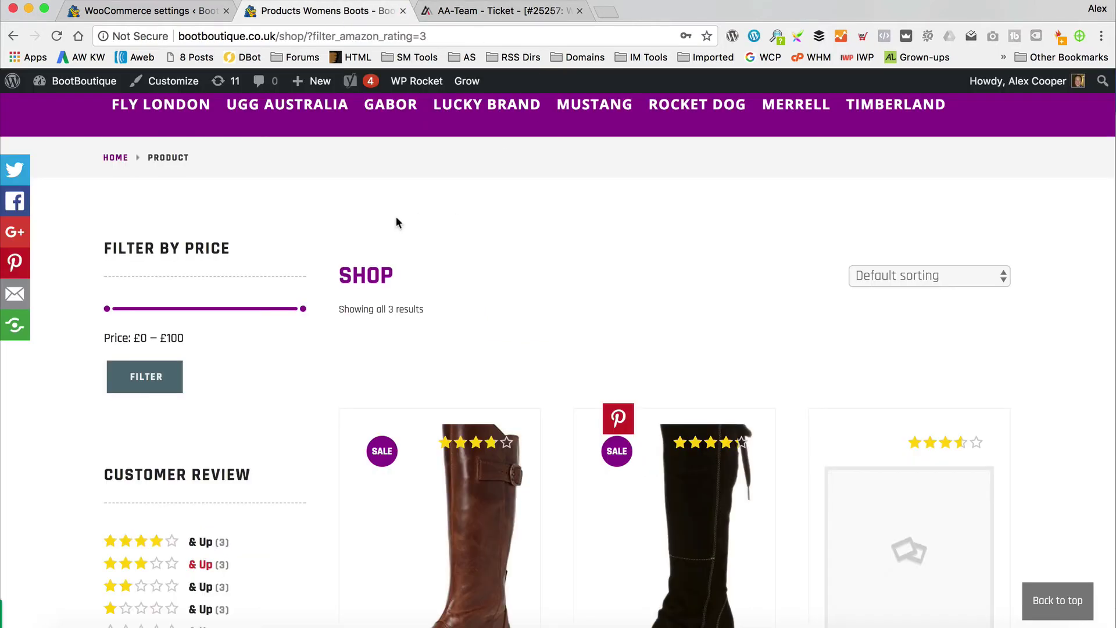
- Check the Star Rating Type options in the theme customizer's Shop settings, keep amazon, and close the customizer
left_click(174, 85)
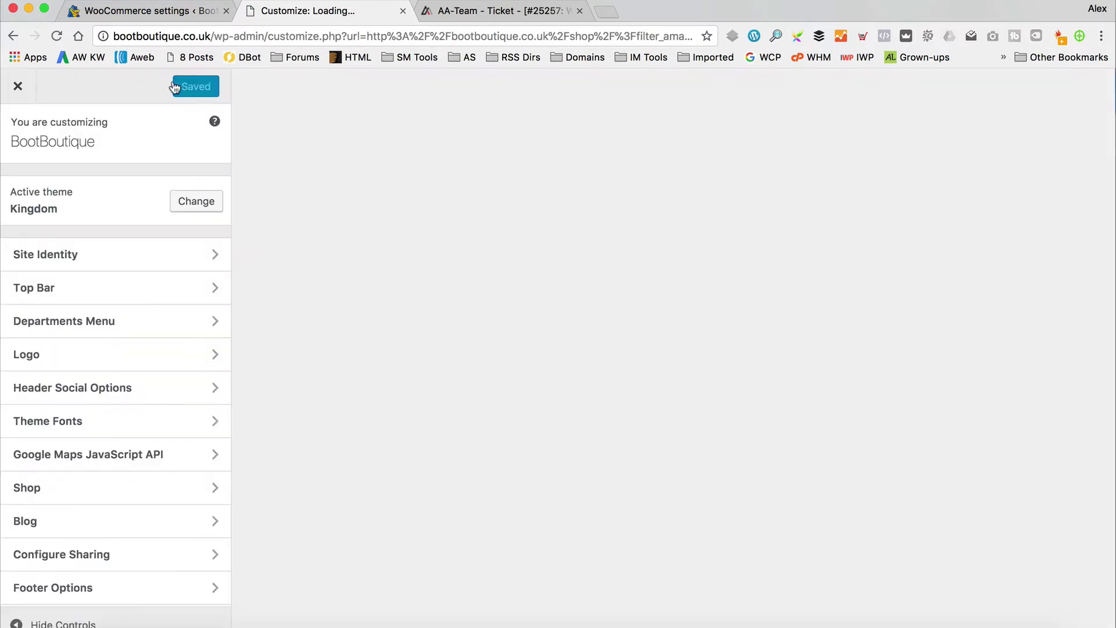
scroll(97, 290, "down", 3)
left_click(99, 392)
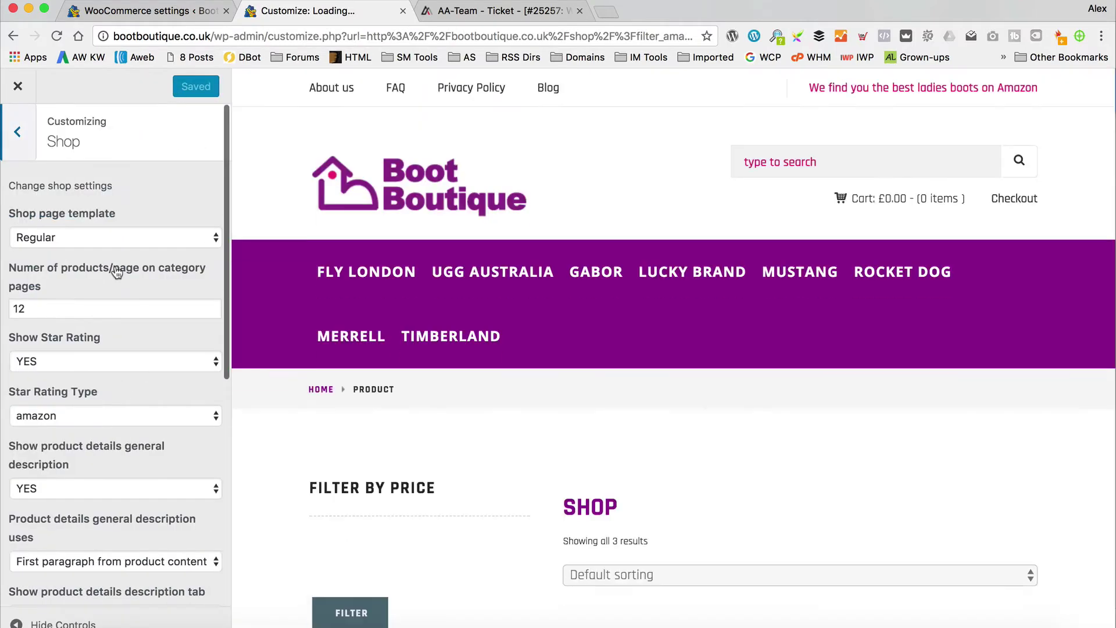
scroll(118, 273, "down", 2)
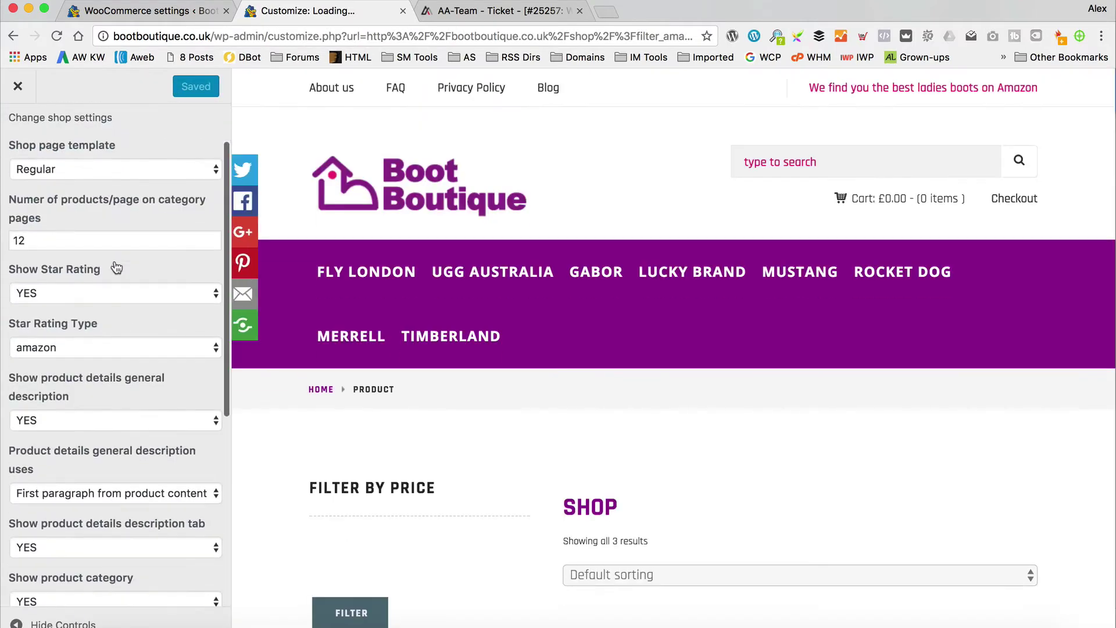
left_click(88, 343)
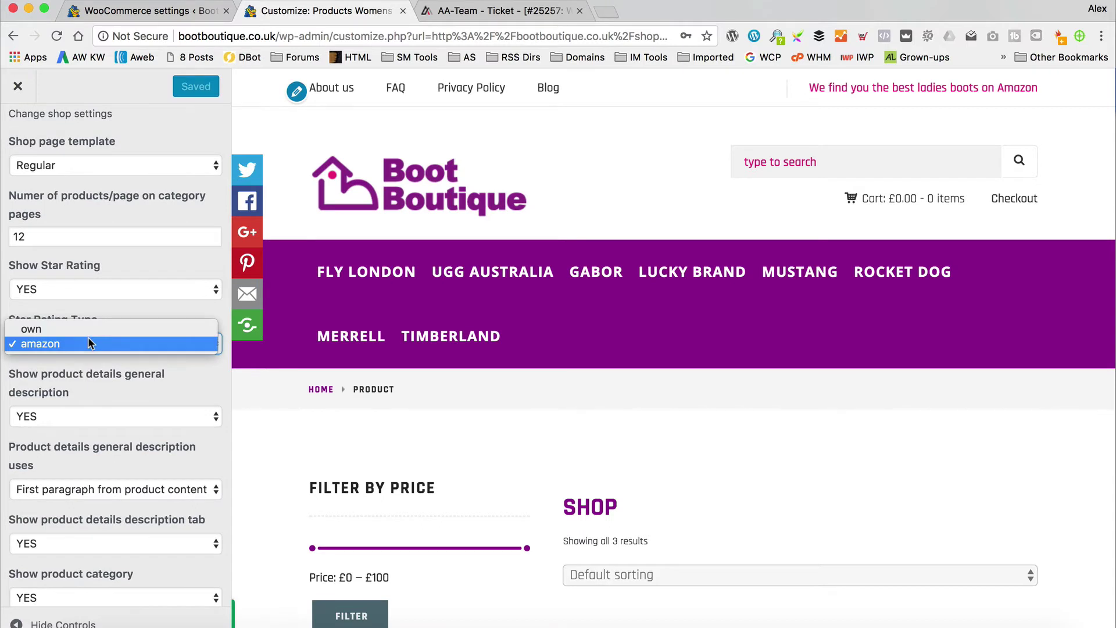
left_click(88, 342)
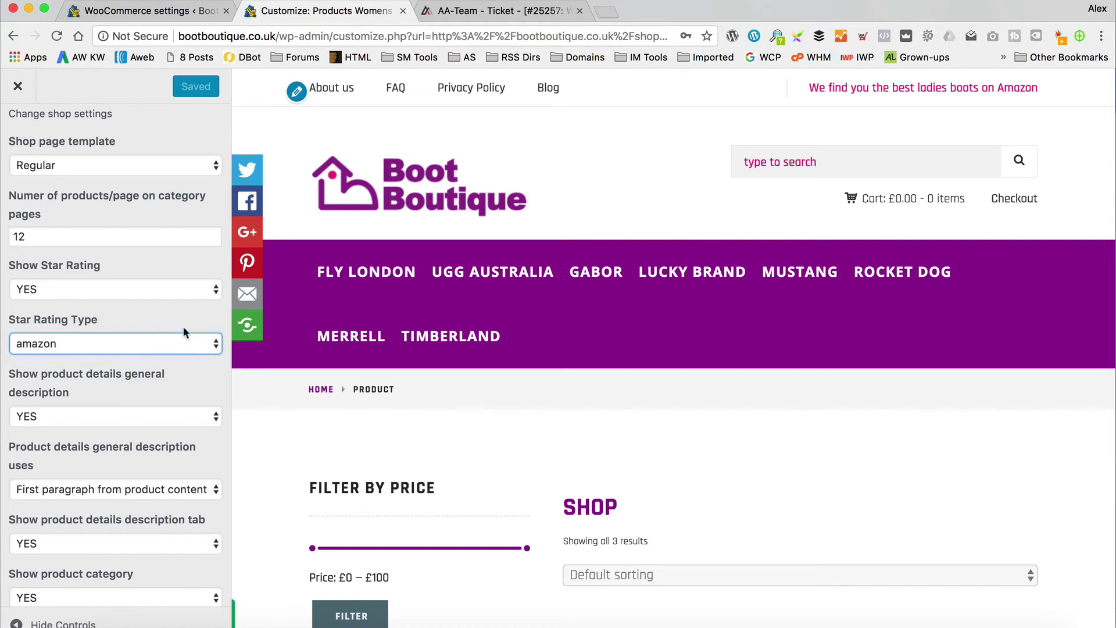
left_click(14, 90)
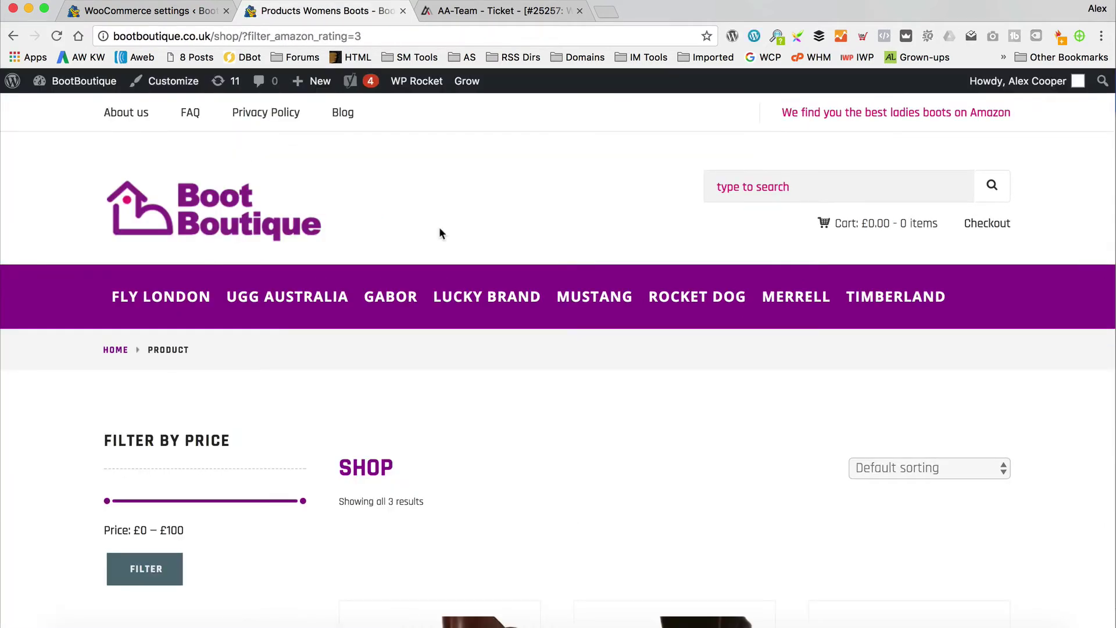
- Open the Fly London category and filter products by a customer review of four stars and up
left_click(205, 288)
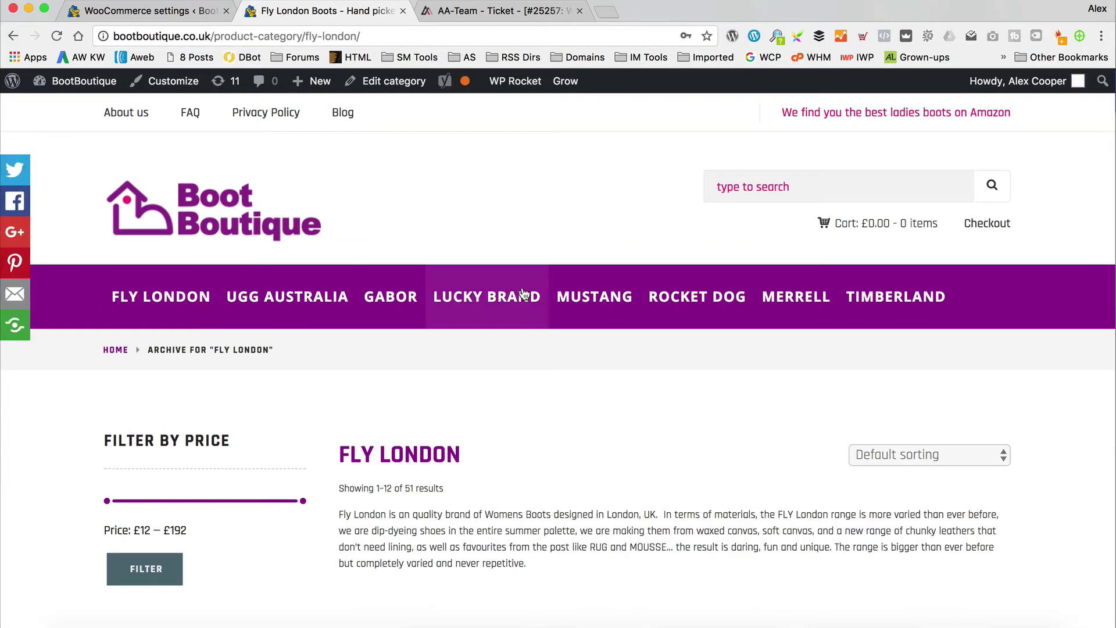
scroll(522, 291, "down", 5)
scroll(541, 297, "down", 4)
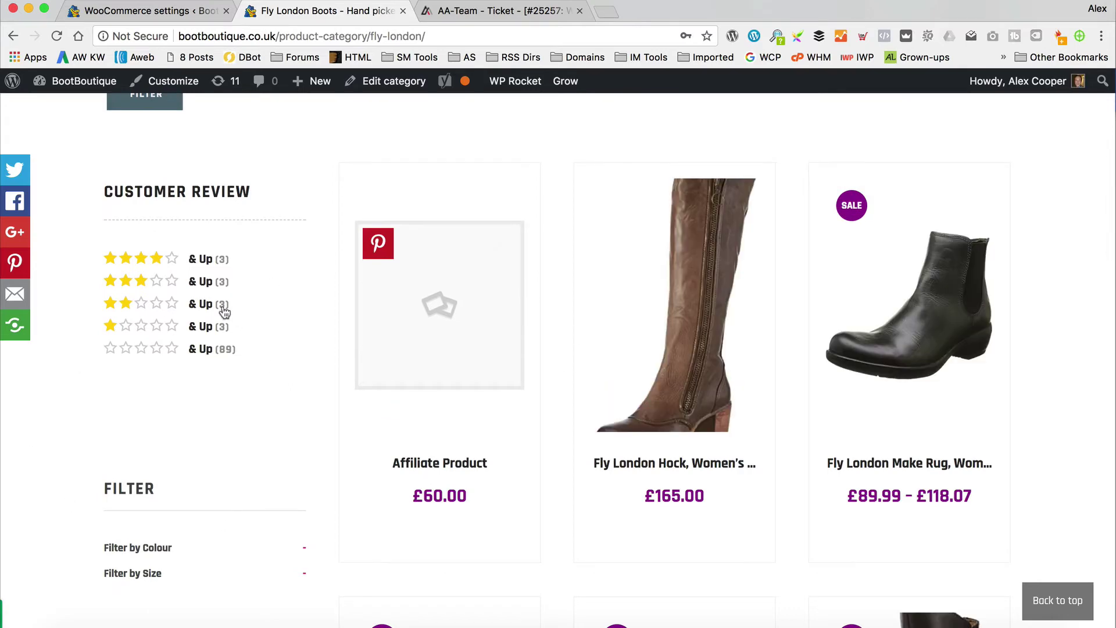
left_click(195, 260)
scroll(521, 246, "down", 8)
scroll(524, 255, "up", 1)
- Filter the products by a customer review of three stars and up and view the matching products
left_click(207, 391)
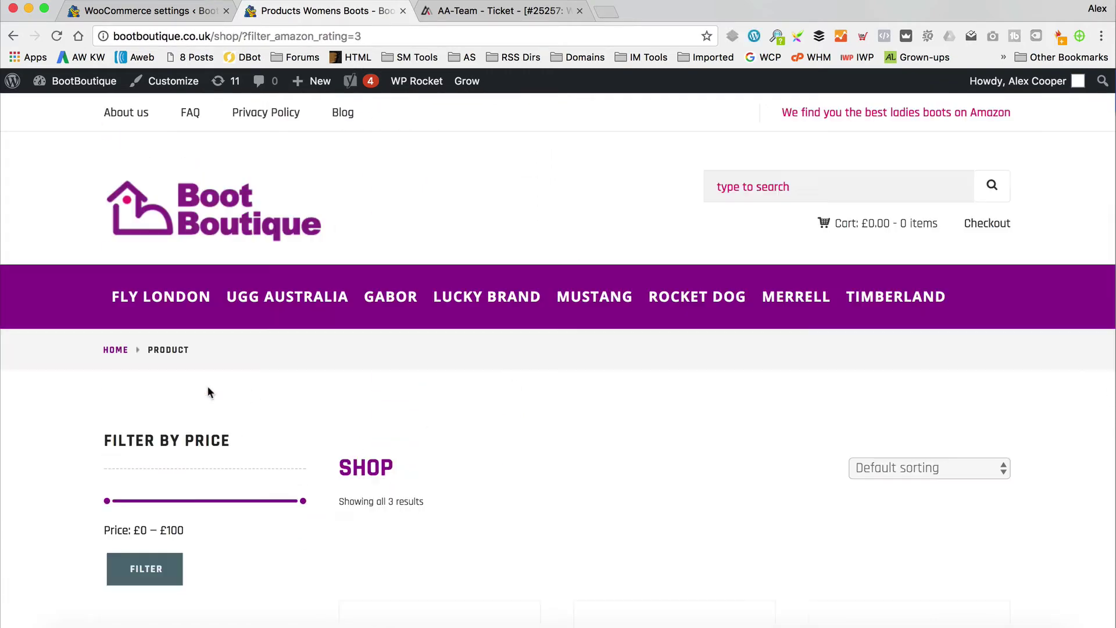
scroll(506, 325, "down", 8)
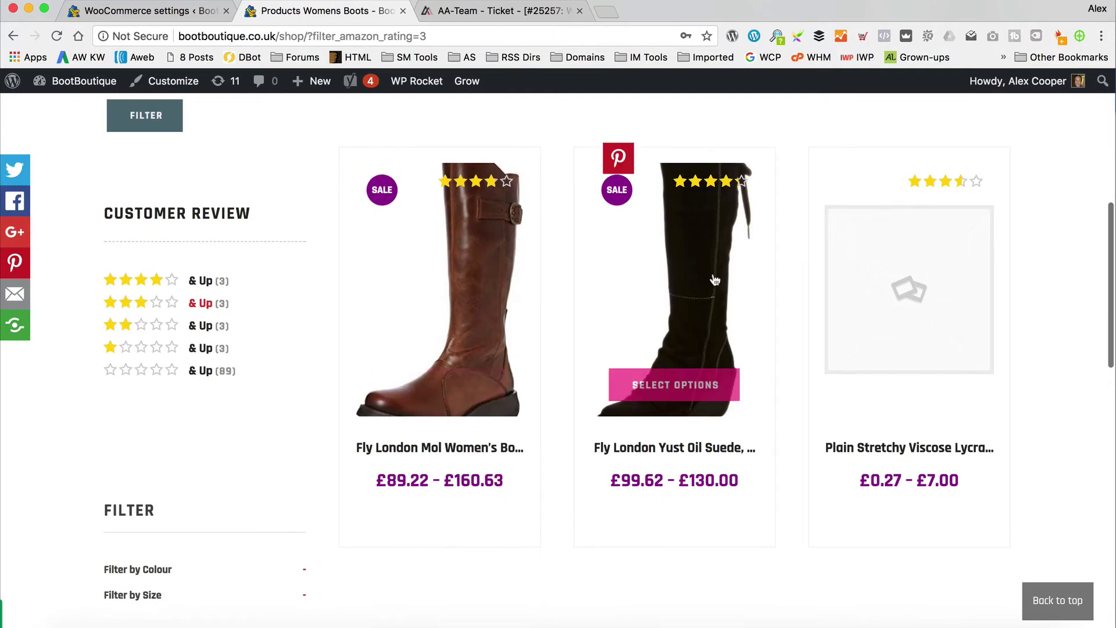
scroll(715, 280, "up", 8)
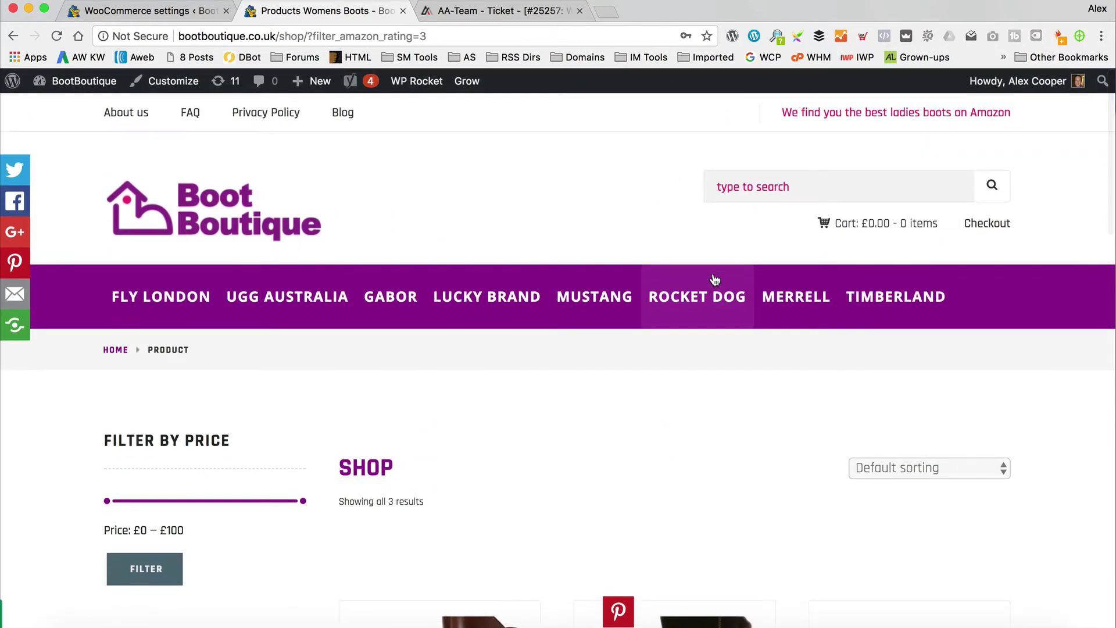
scroll(715, 280, "down", 6)
scroll(714, 276, "up", 2)
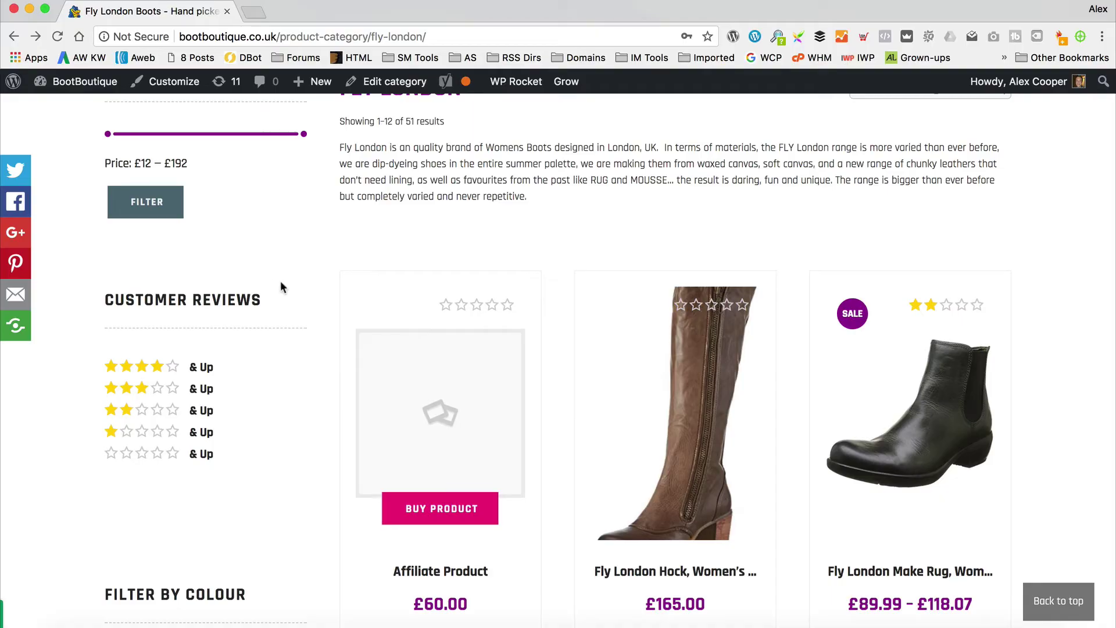
- Examine the full list of colours in the Filter by Colour widget on the Fly London category page
scroll(313, 290, "down", 3)
scroll(273, 284, "down", 5)
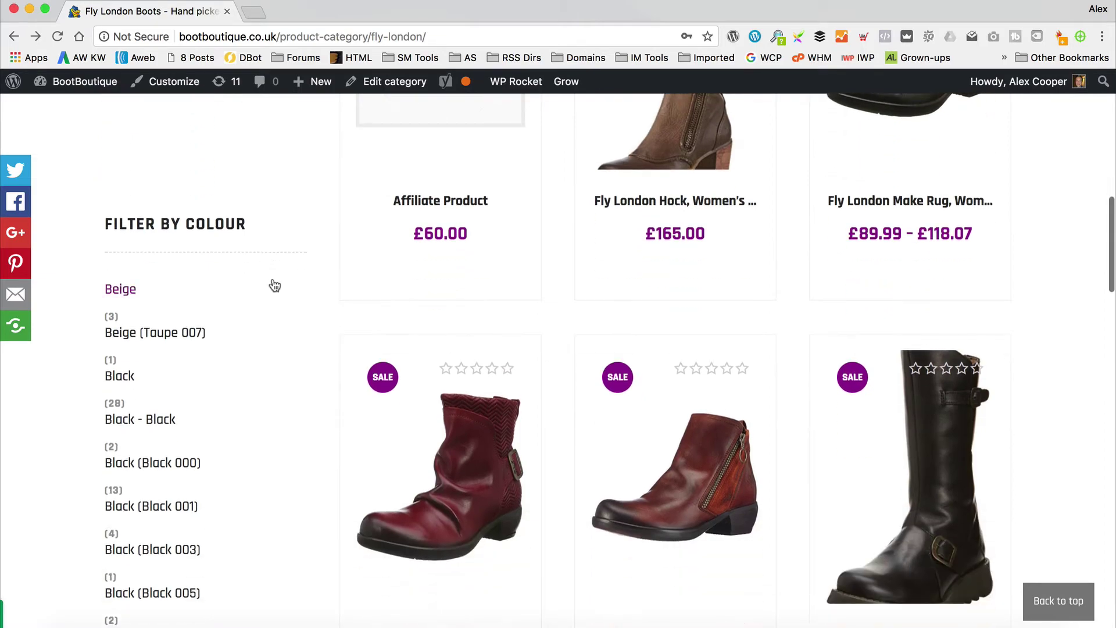
scroll(274, 283, "down", 3)
scroll(273, 282, "up", 5)
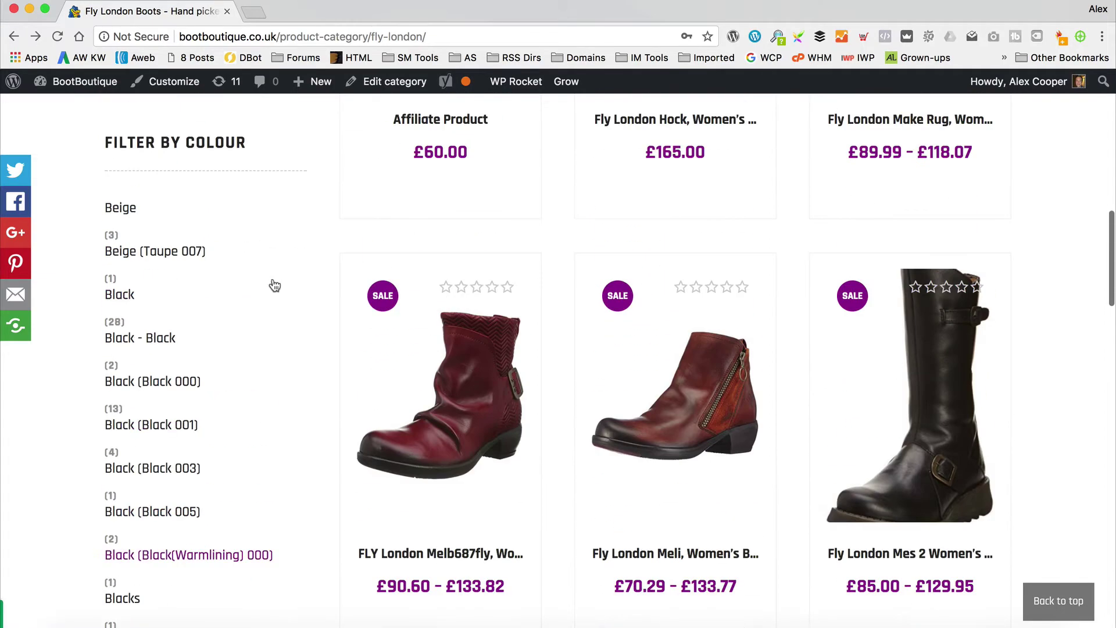
scroll(273, 279, "down", 1)
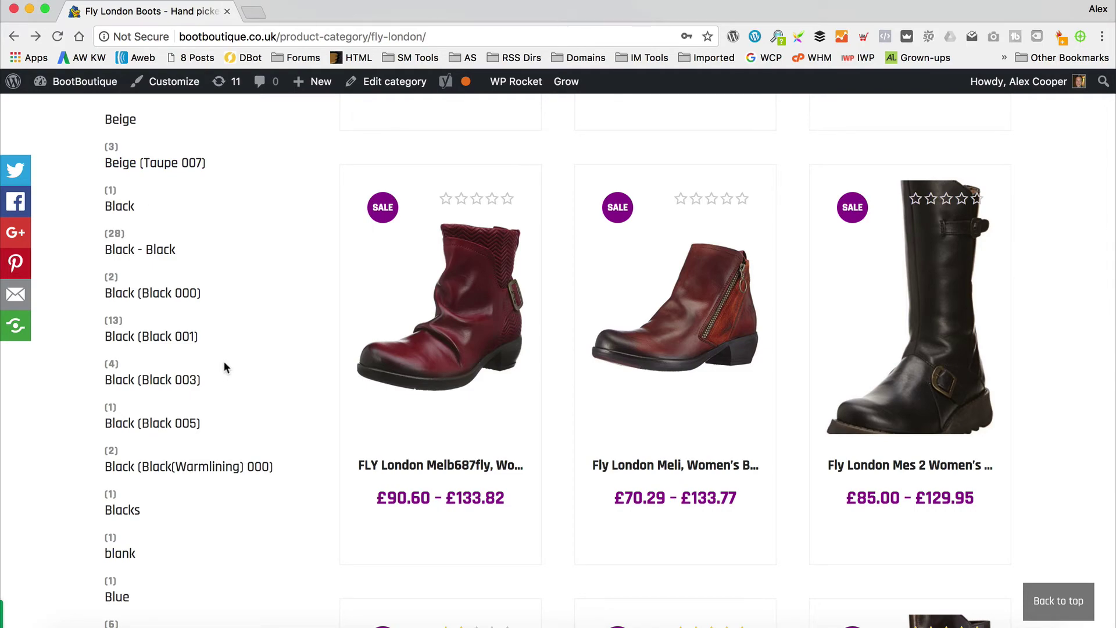
scroll(235, 283, "down", 8)
scroll(236, 285, "down", 4)
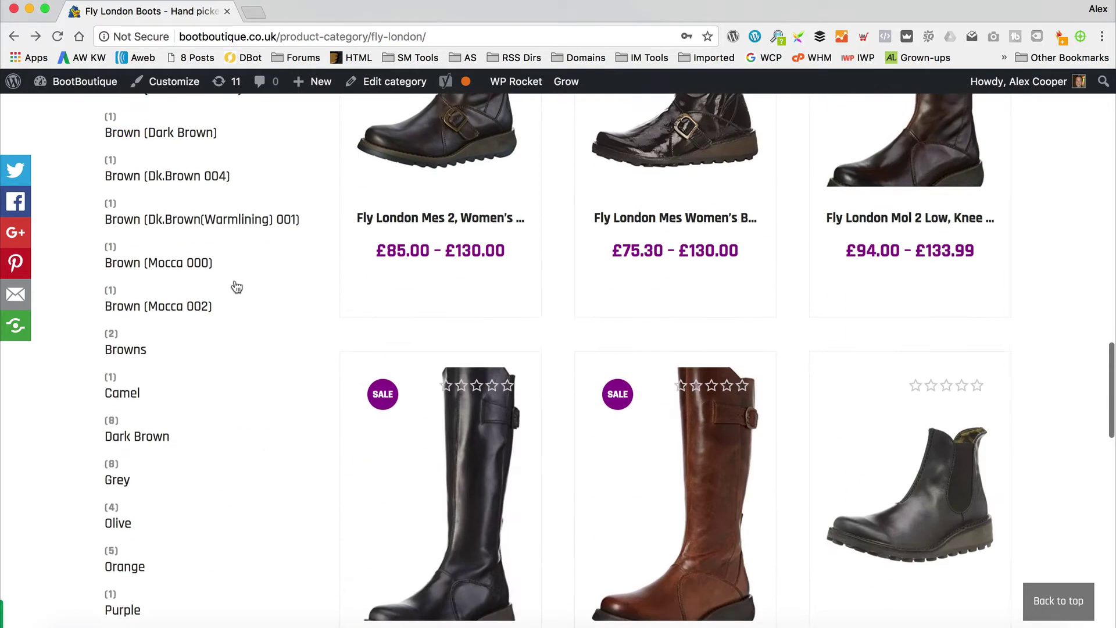
scroll(236, 284, "up", 2)
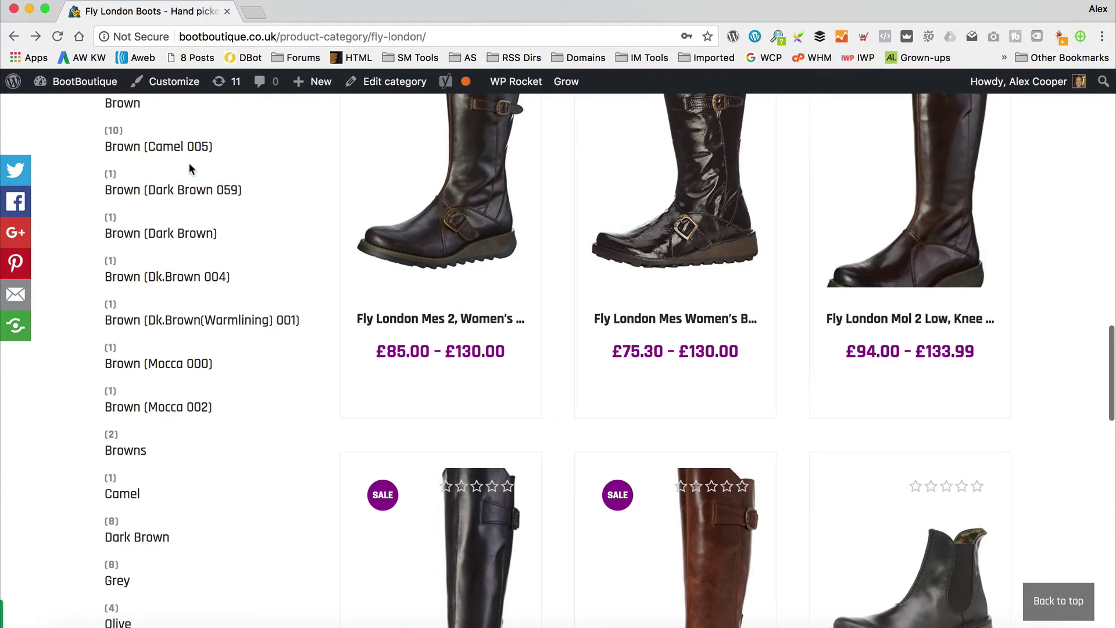
scroll(267, 256, "down", 8)
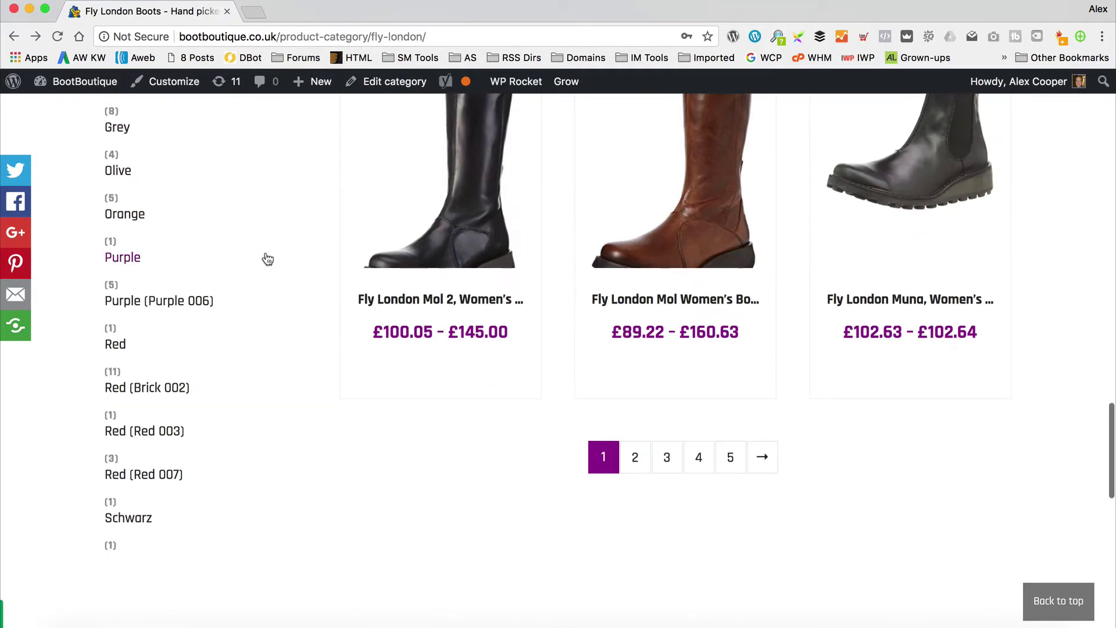
- Filter the Fly London products by the colour Black (Black 000)
scroll(268, 258, "up", 13)
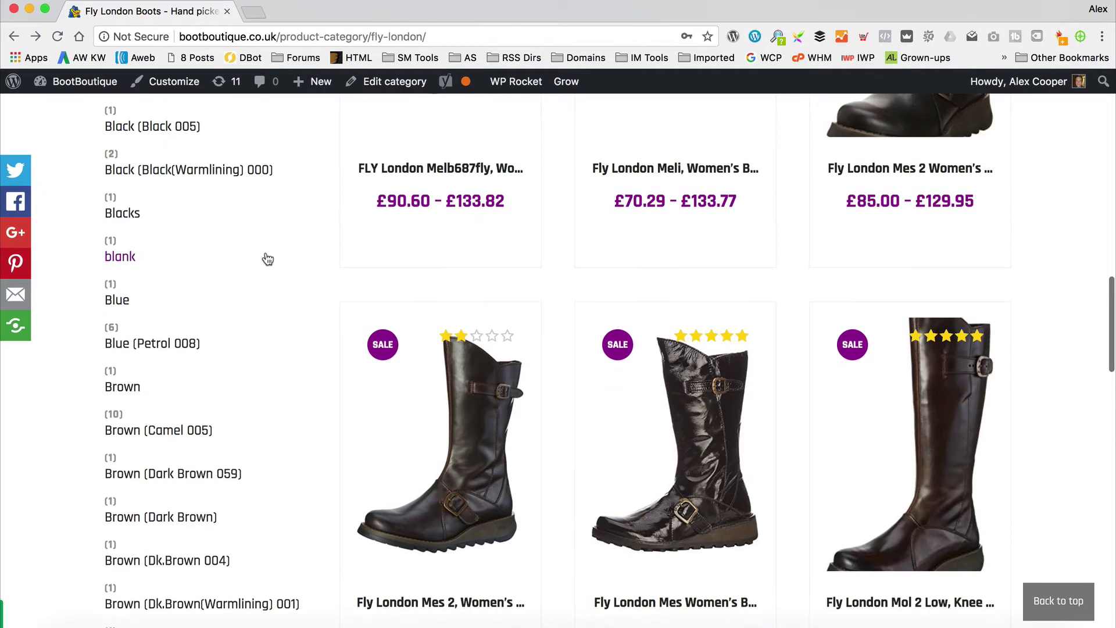
scroll(267, 259, "up", 3)
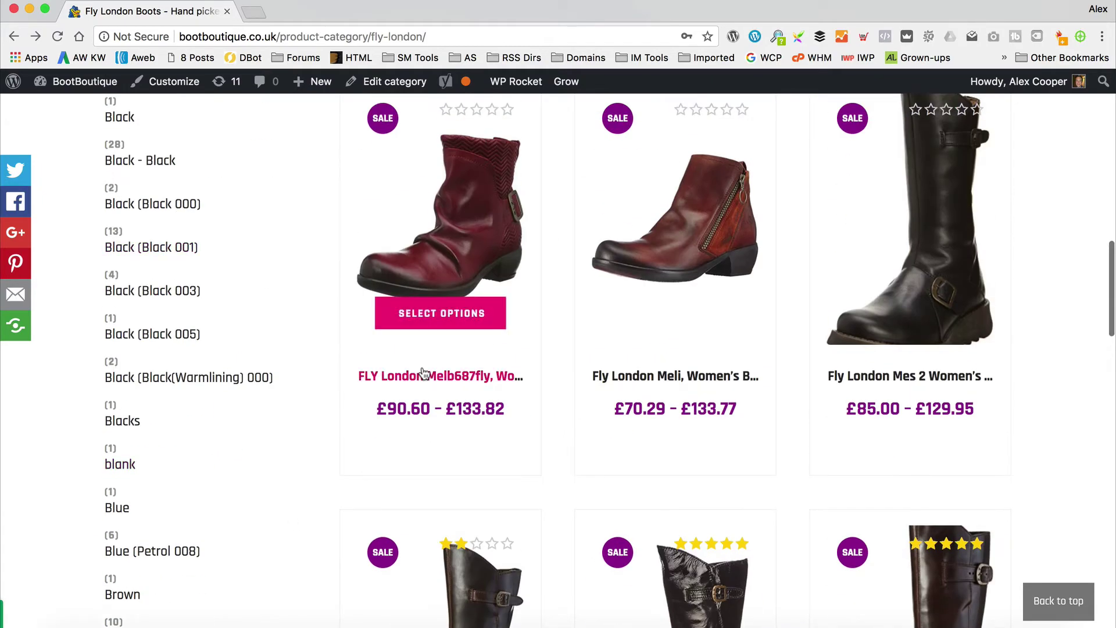
scroll(424, 374, "up", 4)
scroll(424, 374, "up", 1)
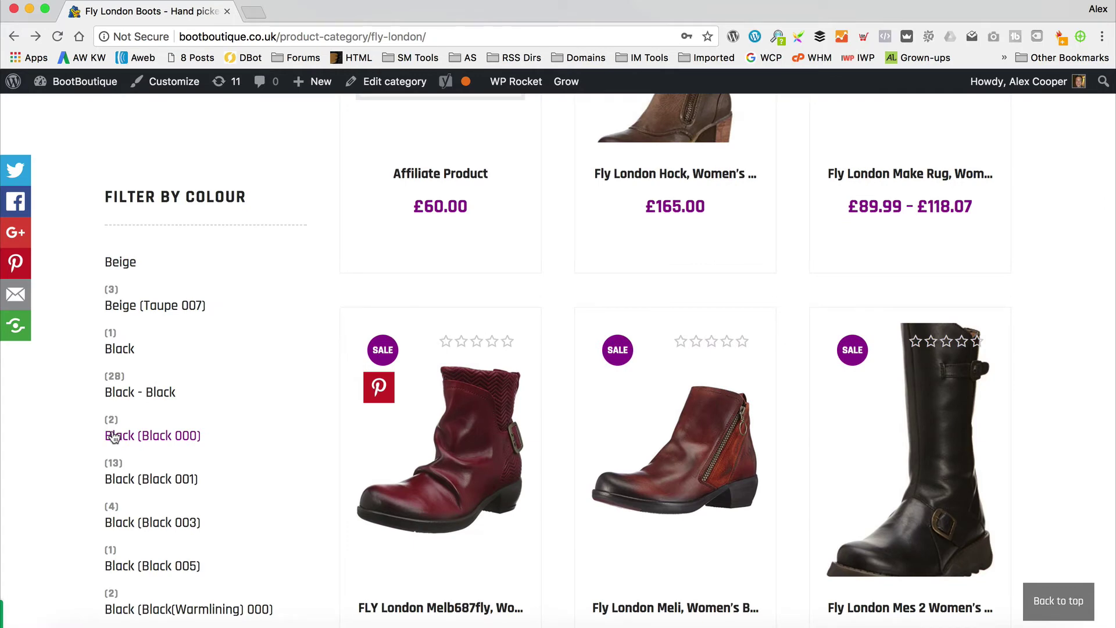
left_click(147, 436)
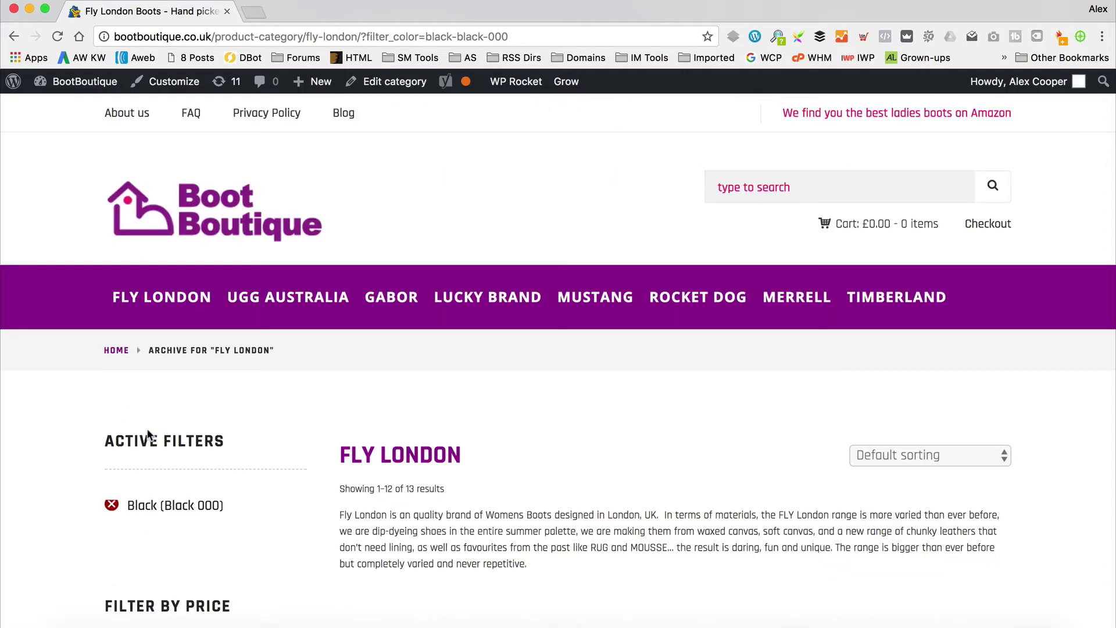
- Examine the Fly London products matching the colour Black (Black 000) and the remaining choices in the Filter by Colour widget
scroll(379, 358, "down", 4)
scroll(378, 359, "down", 3)
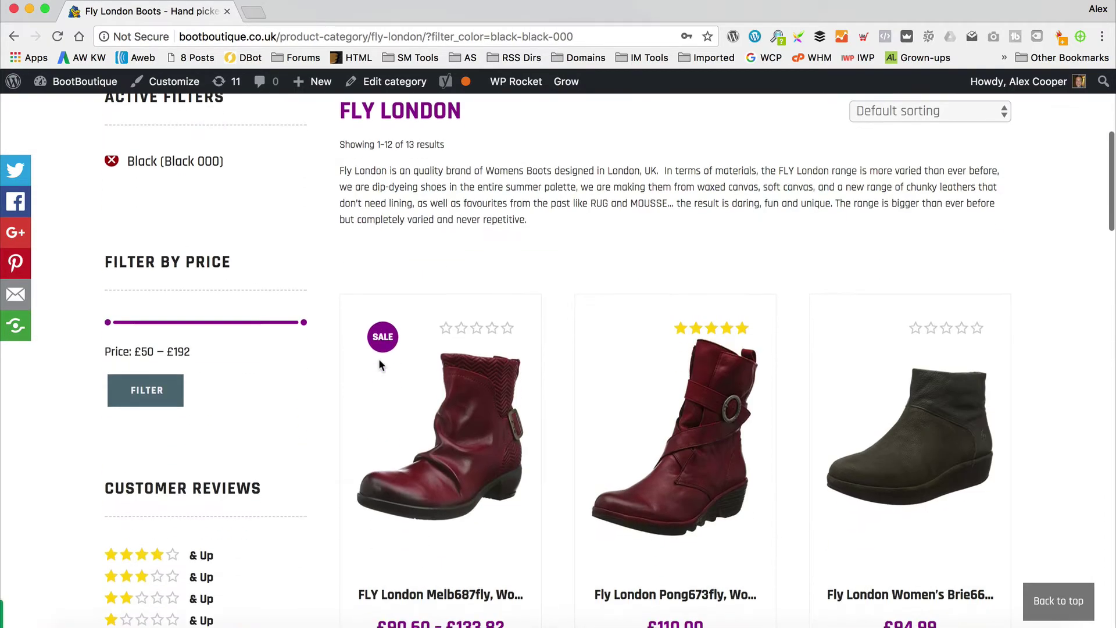
scroll(539, 242, "down", 3)
scroll(539, 237, "down", 4)
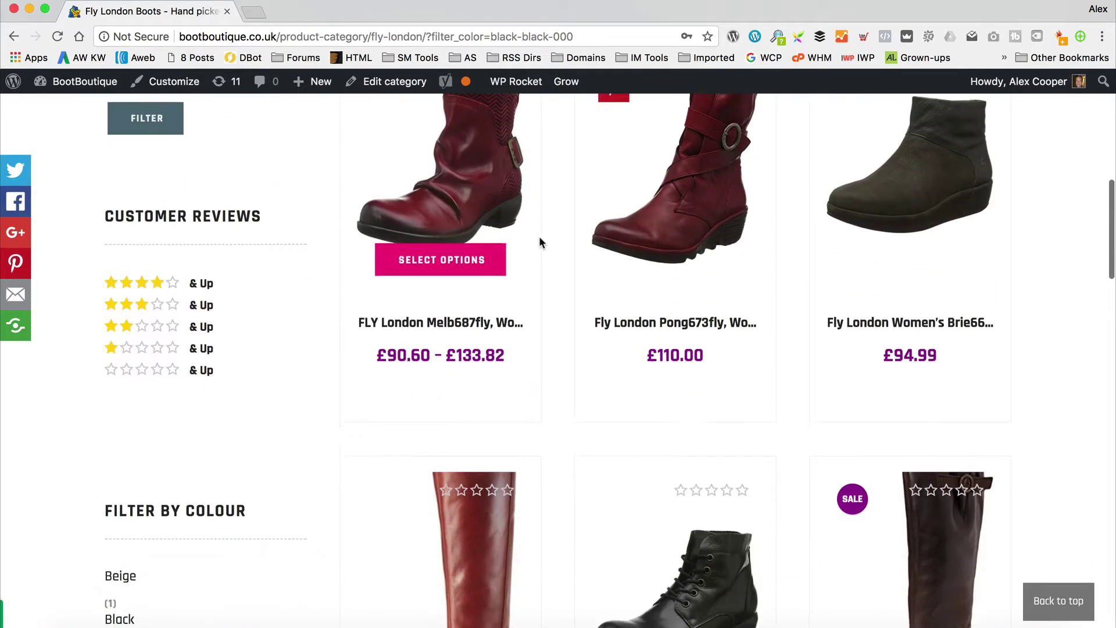
scroll(643, 139, "down", 8)
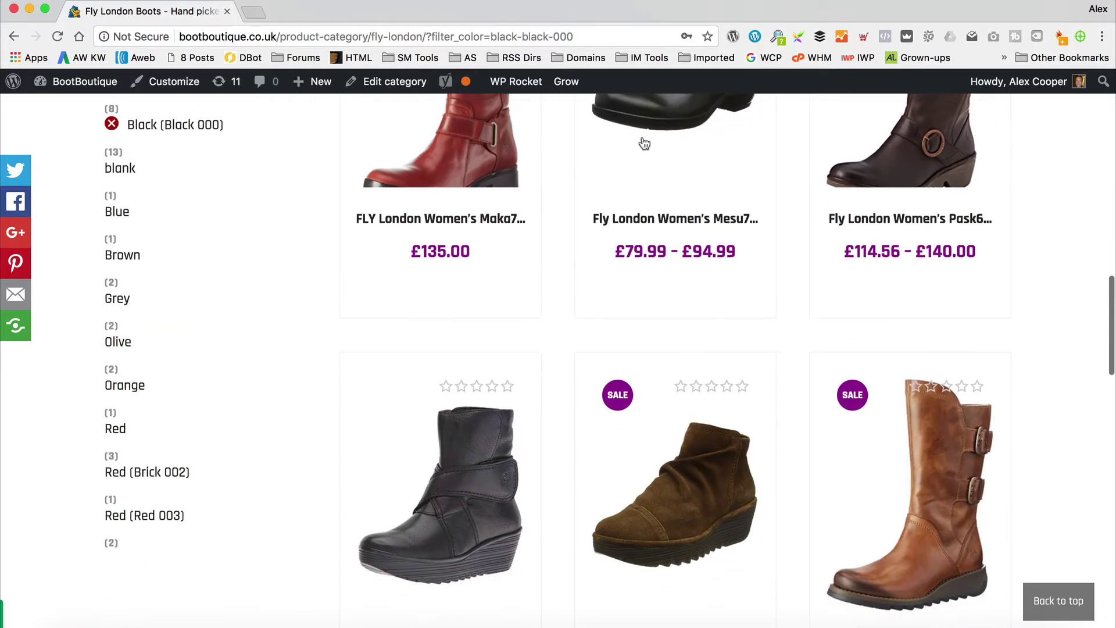
scroll(281, 282, "up", 3)
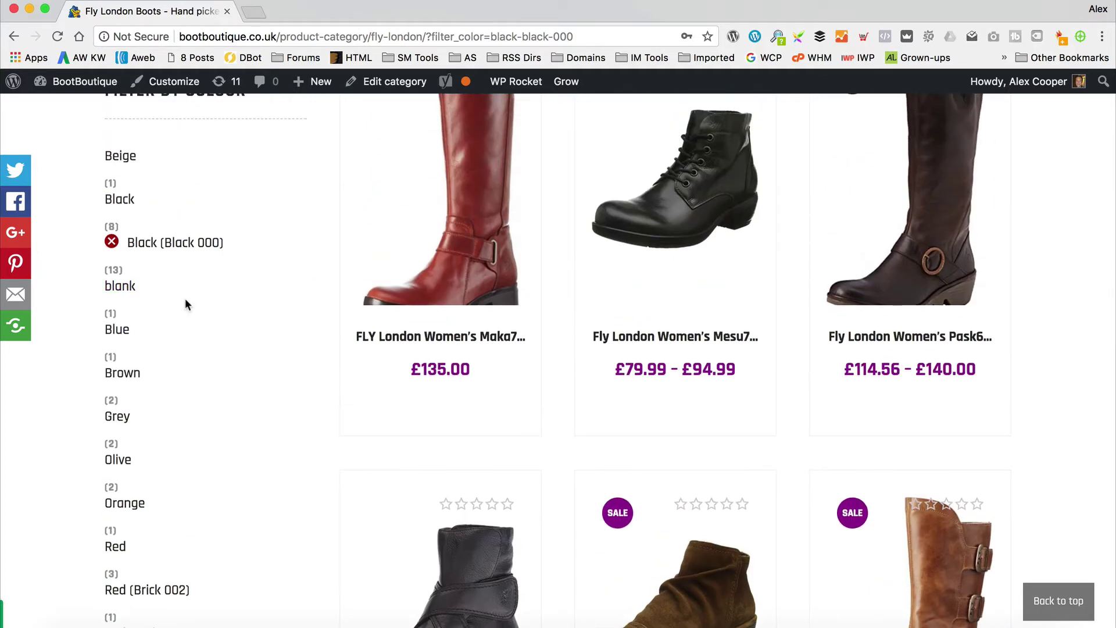
scroll(214, 314, "down", 2)
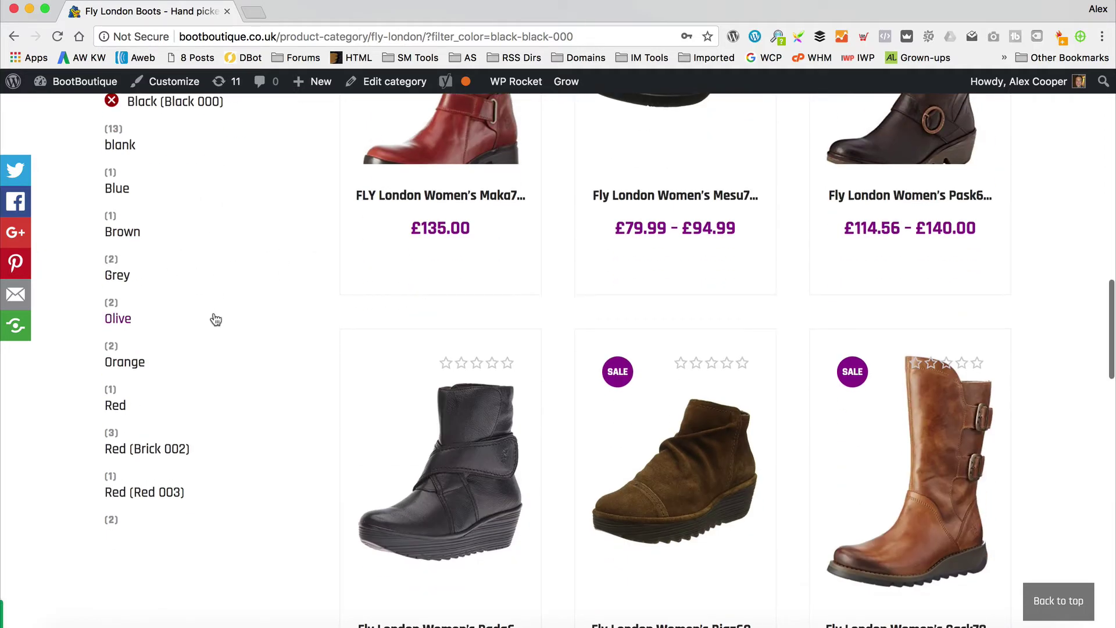
scroll(214, 317, "up", 3)
scroll(214, 317, "up", 4)
scroll(214, 317, "up", 3)
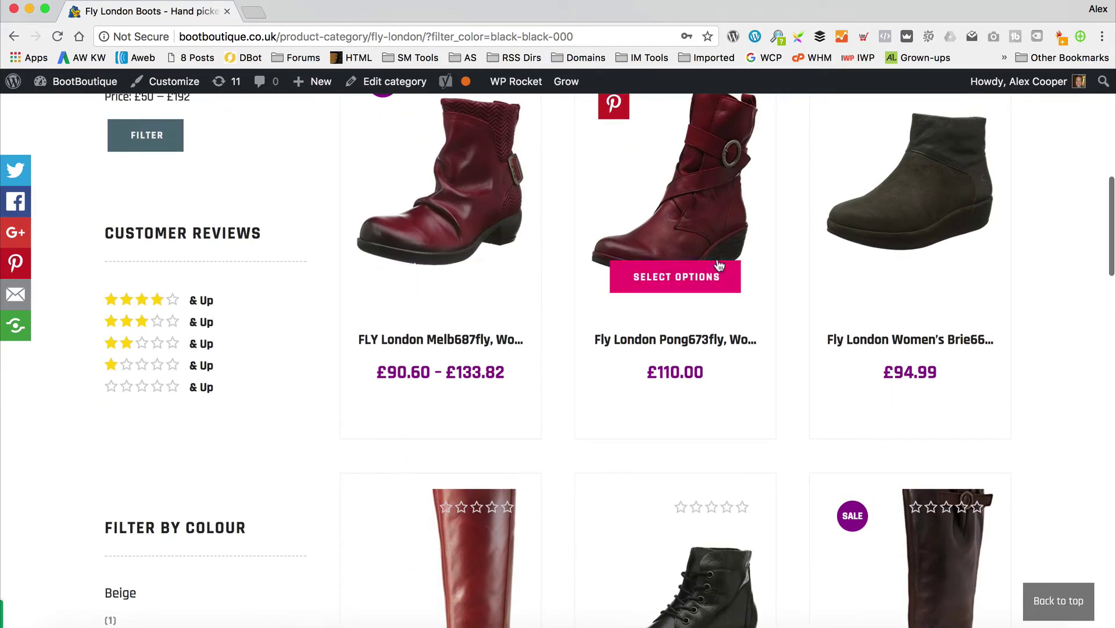
scroll(626, 224, "down", 3)
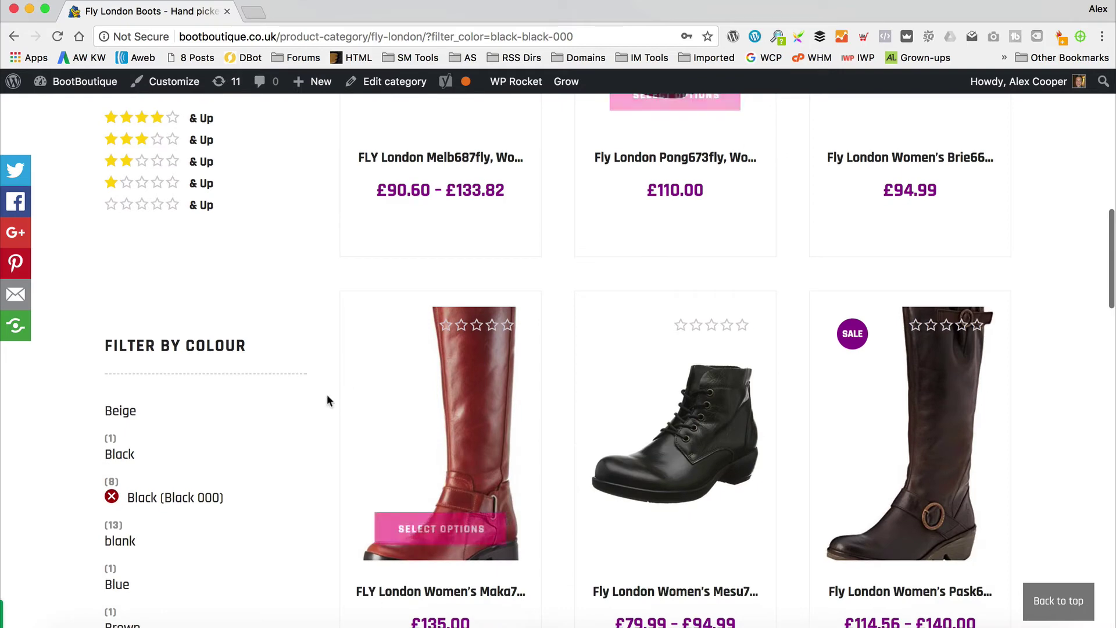
scroll(217, 430, "down", 1)
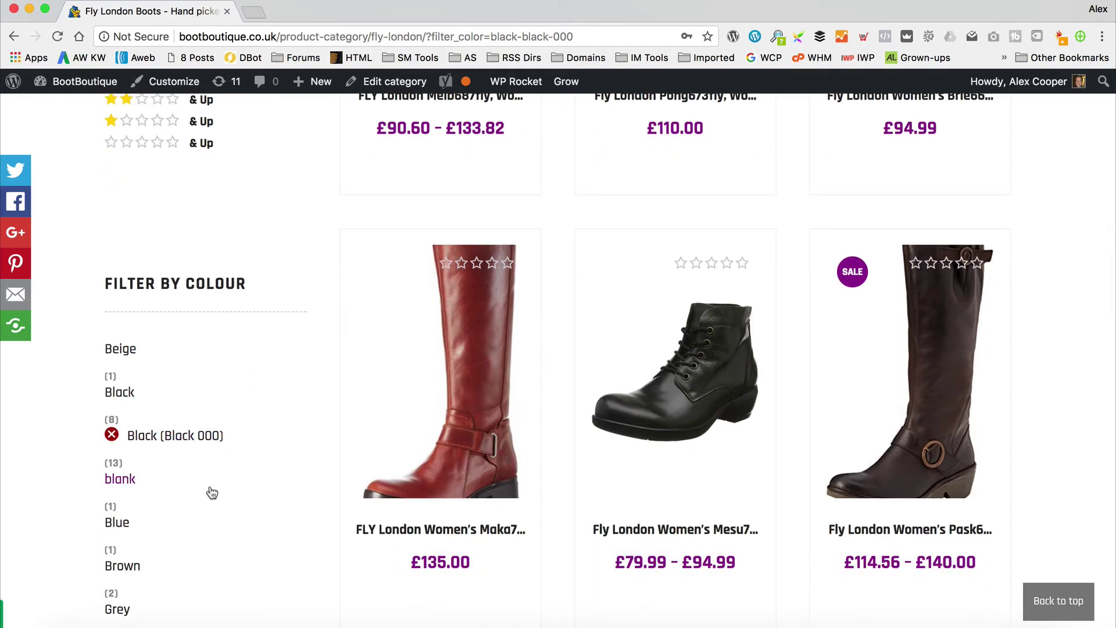
- Add the colour Black to the active Fly London colour filter and view the matching products
left_click(119, 389)
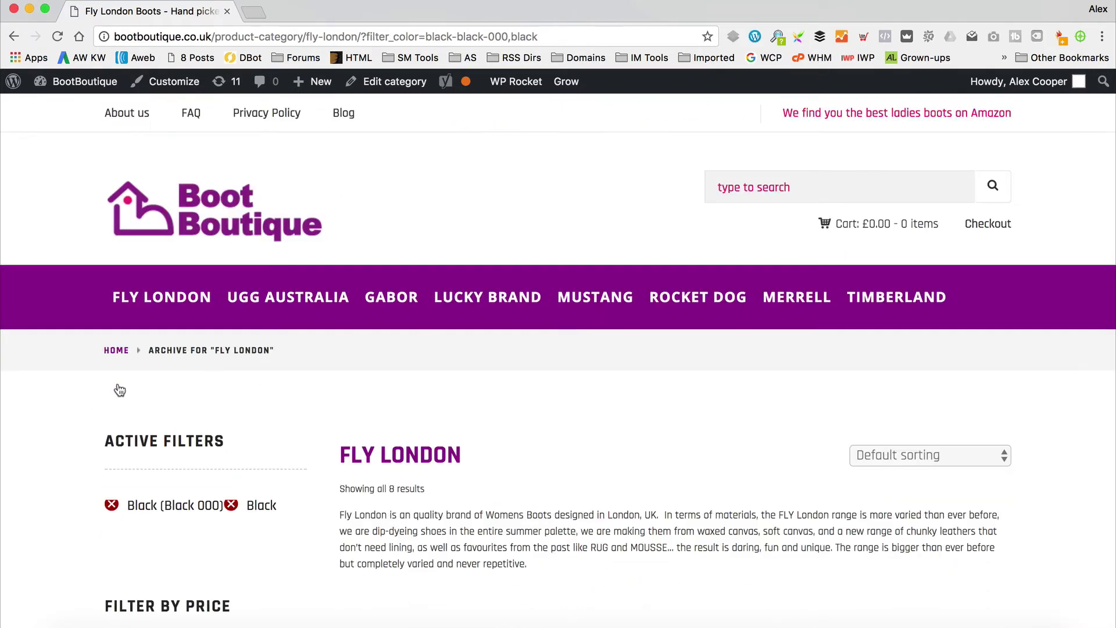
scroll(478, 280, "down", 14)
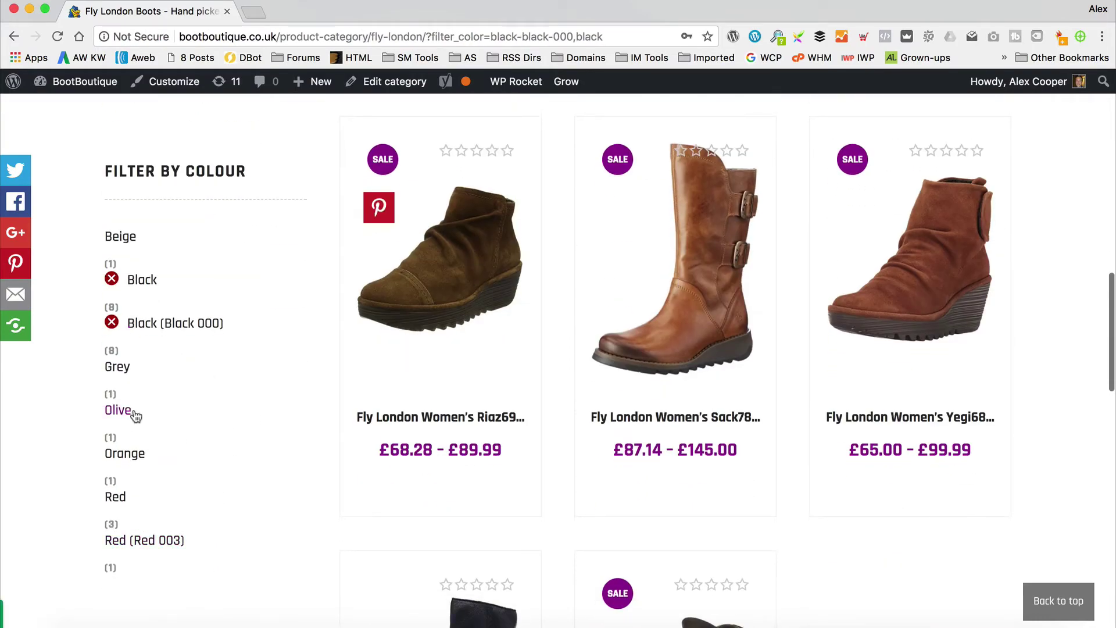
- Remove the Black and Black (Black 000) colour filters and review the unfiltered Fly London category page with its filter widgets
scroll(287, 421, "up", 2)
left_click(112, 415)
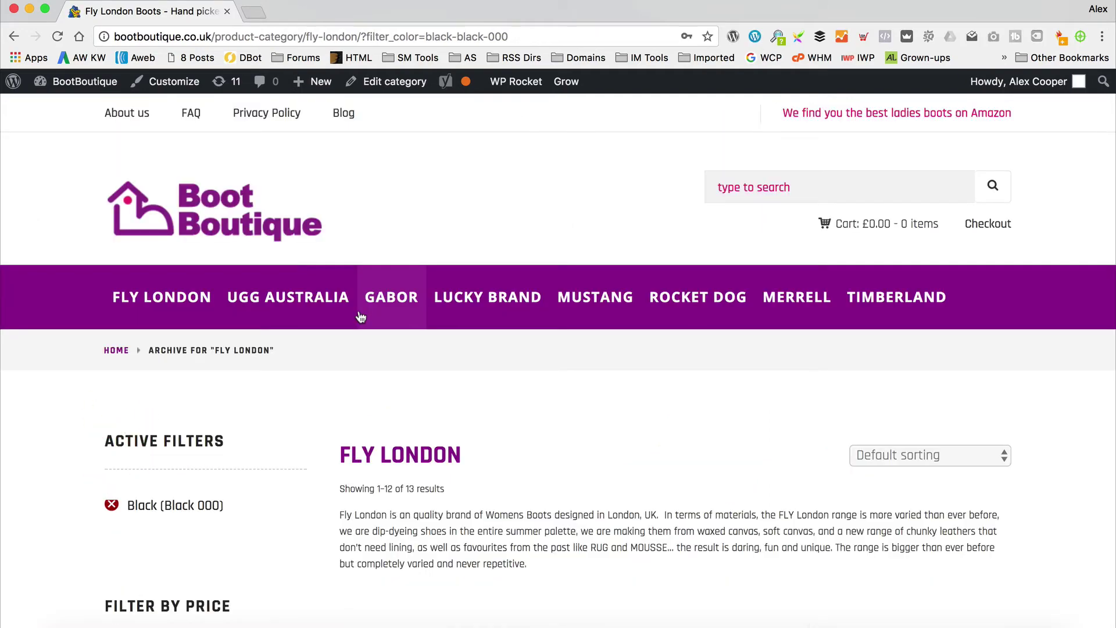
scroll(546, 258, "down", 4)
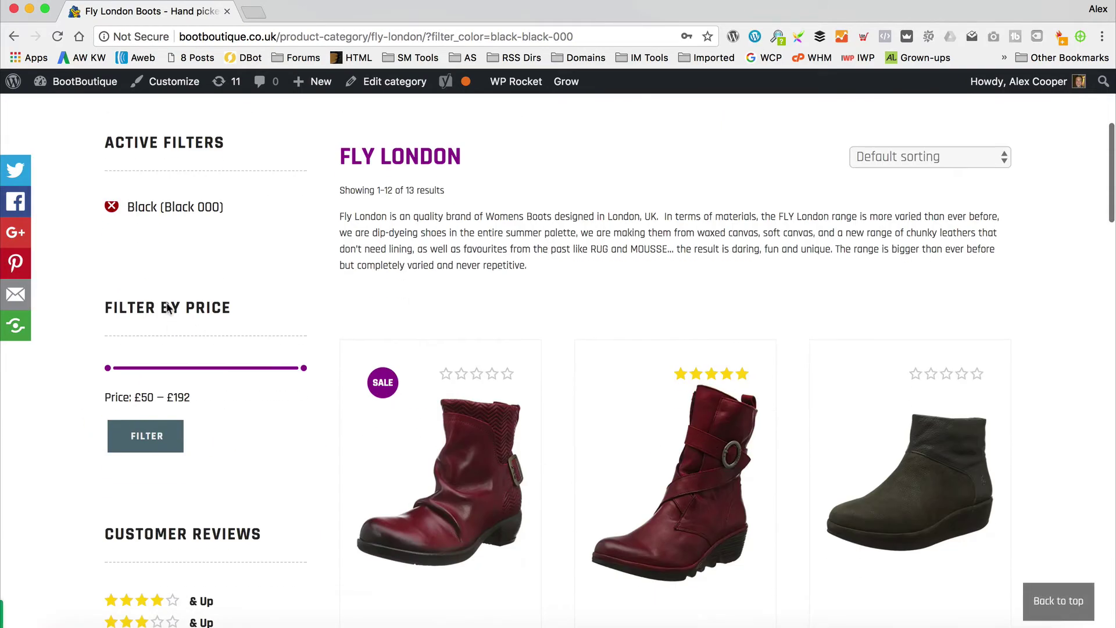
left_click(110, 207)
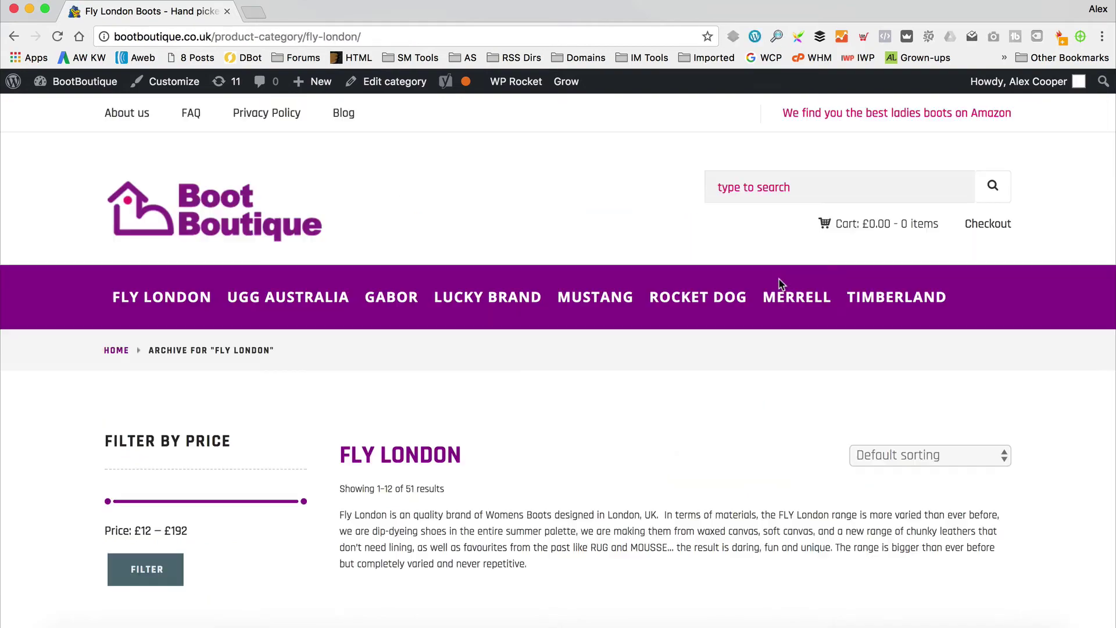
scroll(737, 300, "down", 5)
scroll(738, 300, "down", 8)
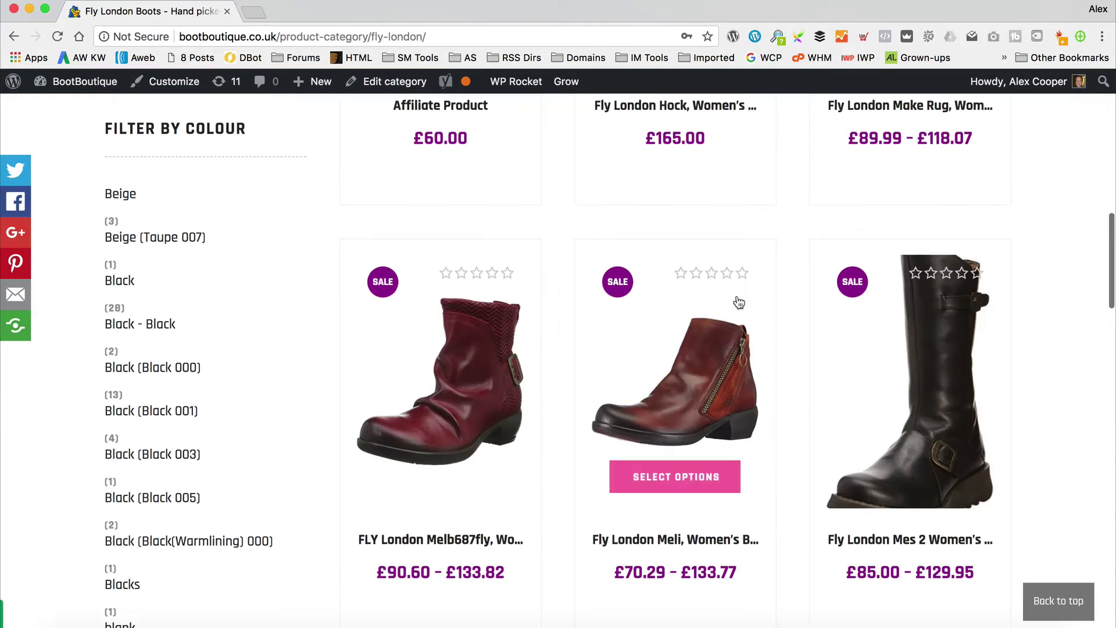
scroll(721, 305, "up", 7)
scroll(524, 314, "up", 3)
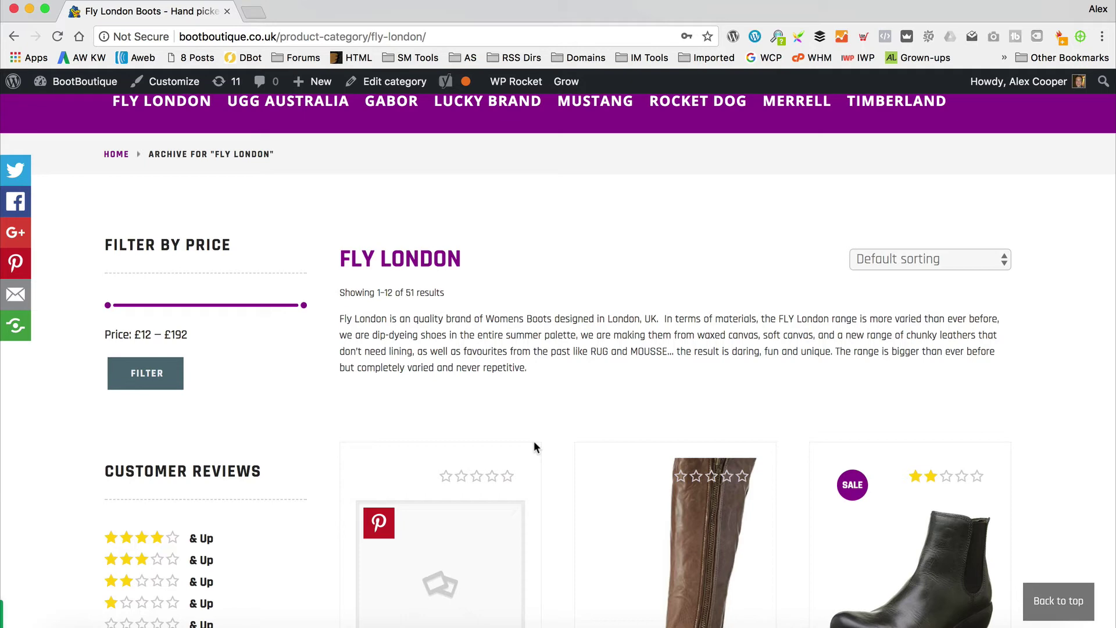
scroll(253, 347, "down", 7)
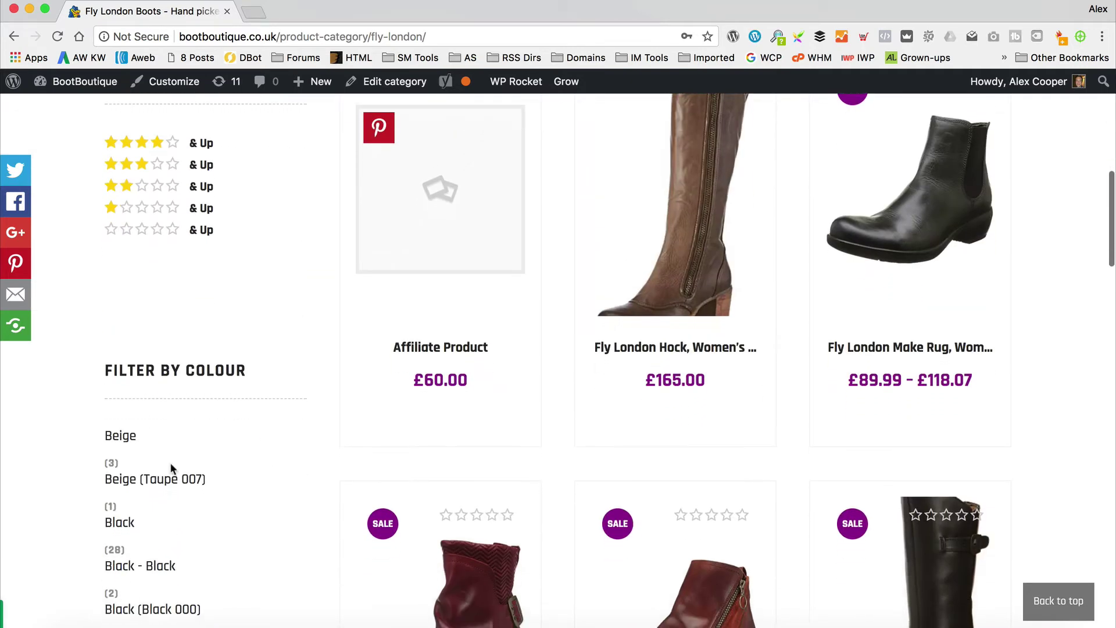
scroll(201, 517, "up", 9)
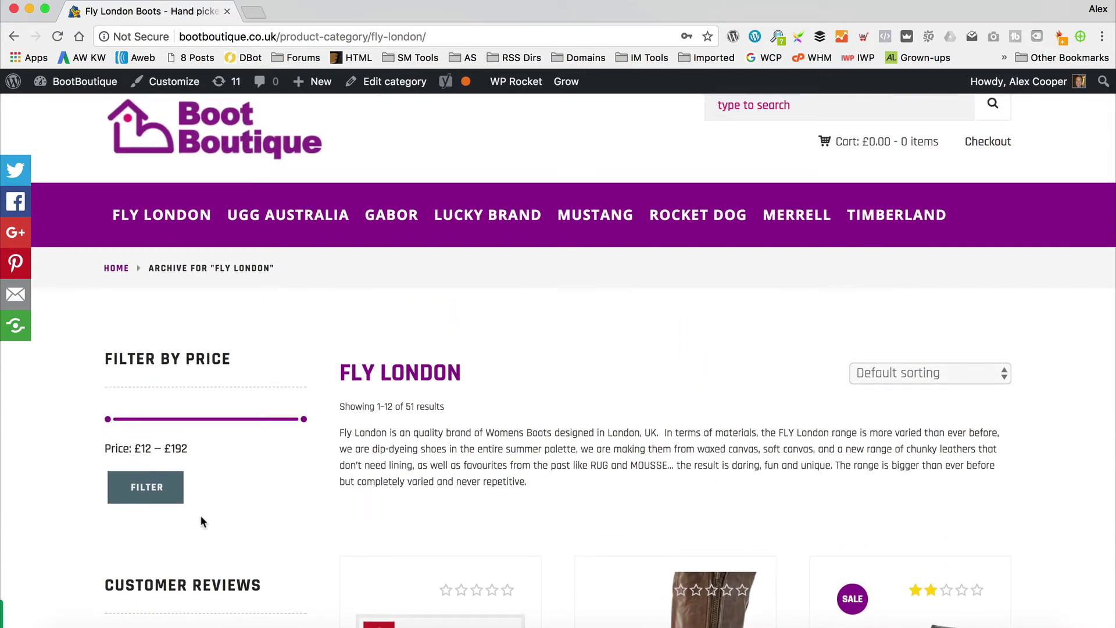
- Open codecanyon.net in a new browser tab and search the marketplace for "woof"
left_click(254, 13)
type("codecanyon.net")
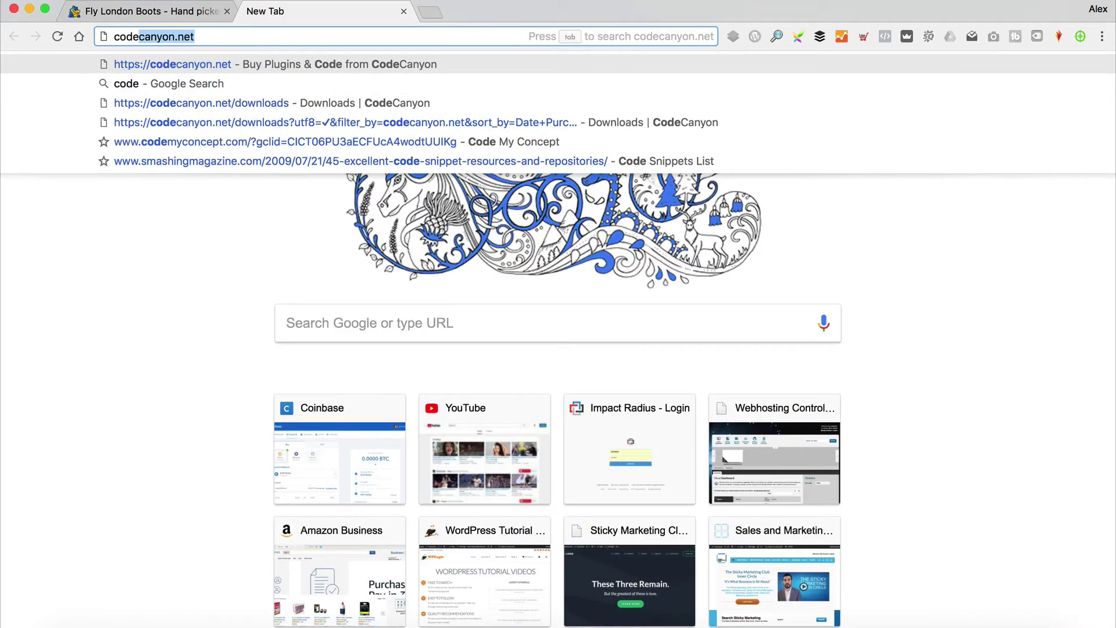
key("Return")
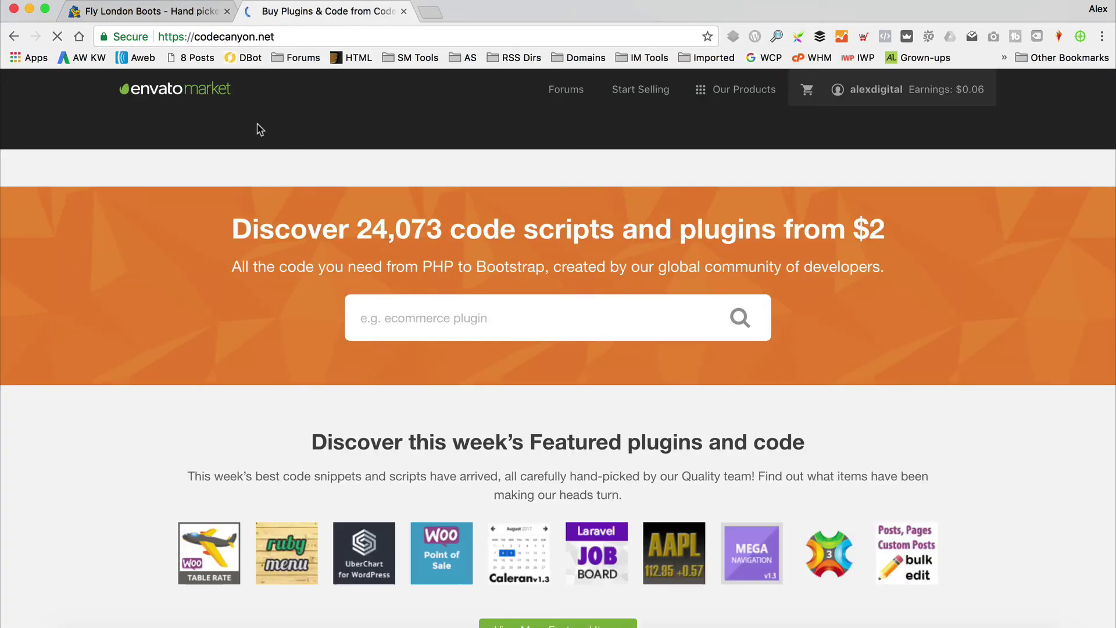
mouse_move(330, 213)
left_click(615, 364)
type("woof")
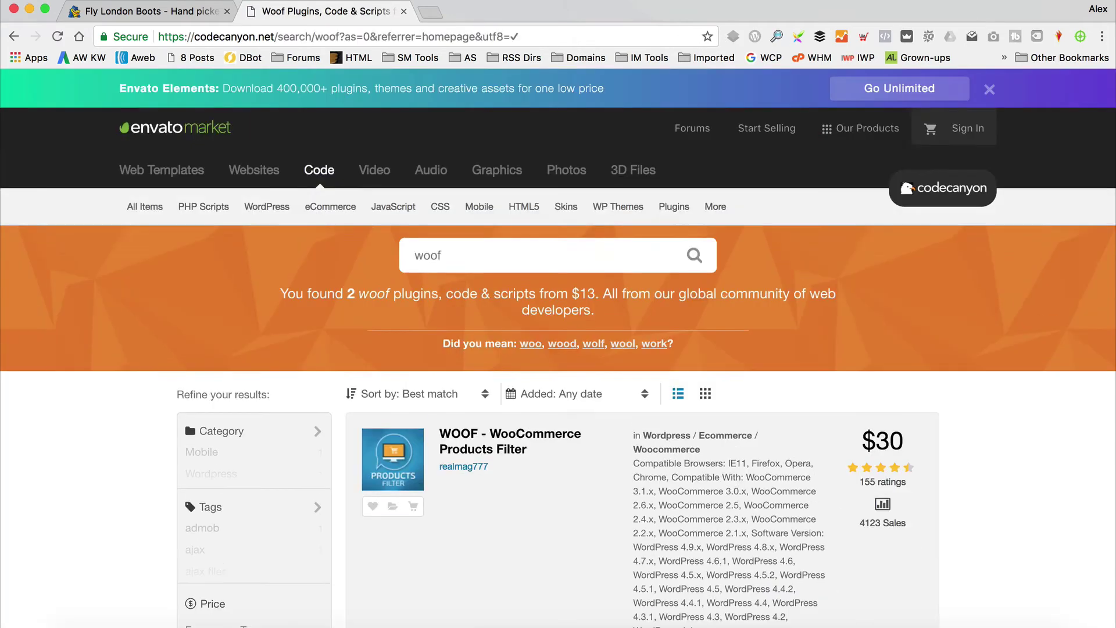
- Open the item page of the WOOF - WooCommerce Products Filter plugin and look through its details
left_click(499, 451)
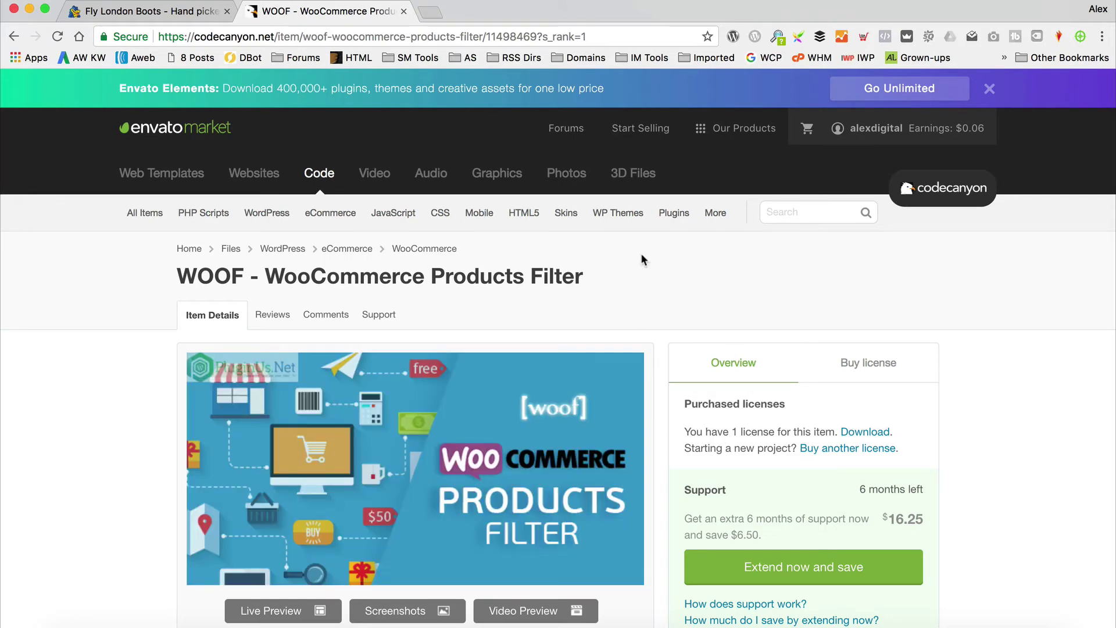
scroll(802, 259, "down", 5)
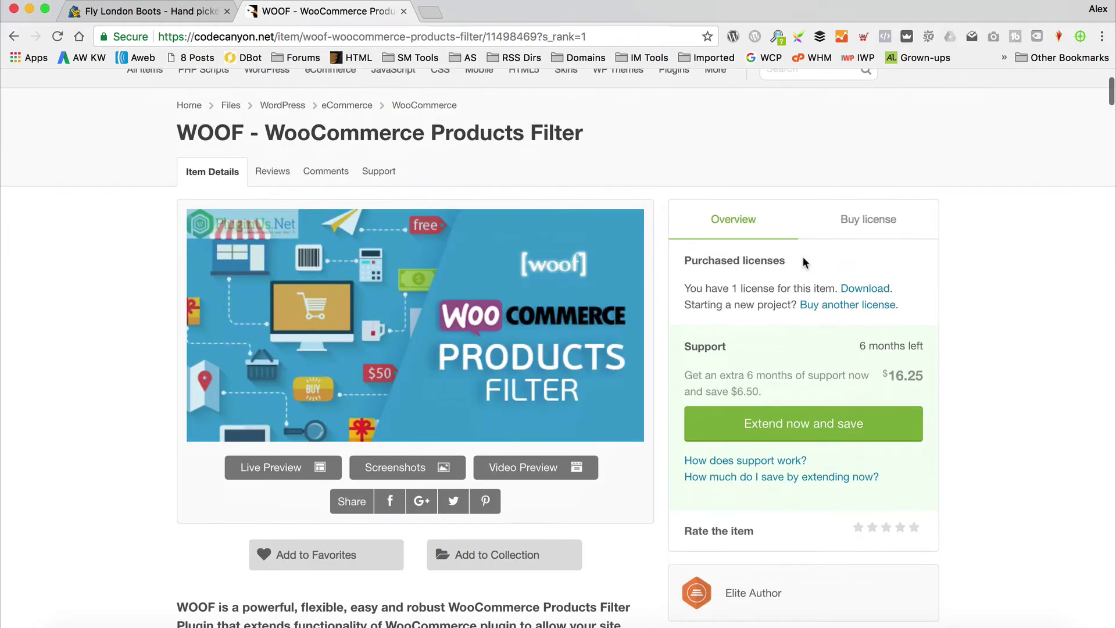
key("XF86MonBrightnessUp")
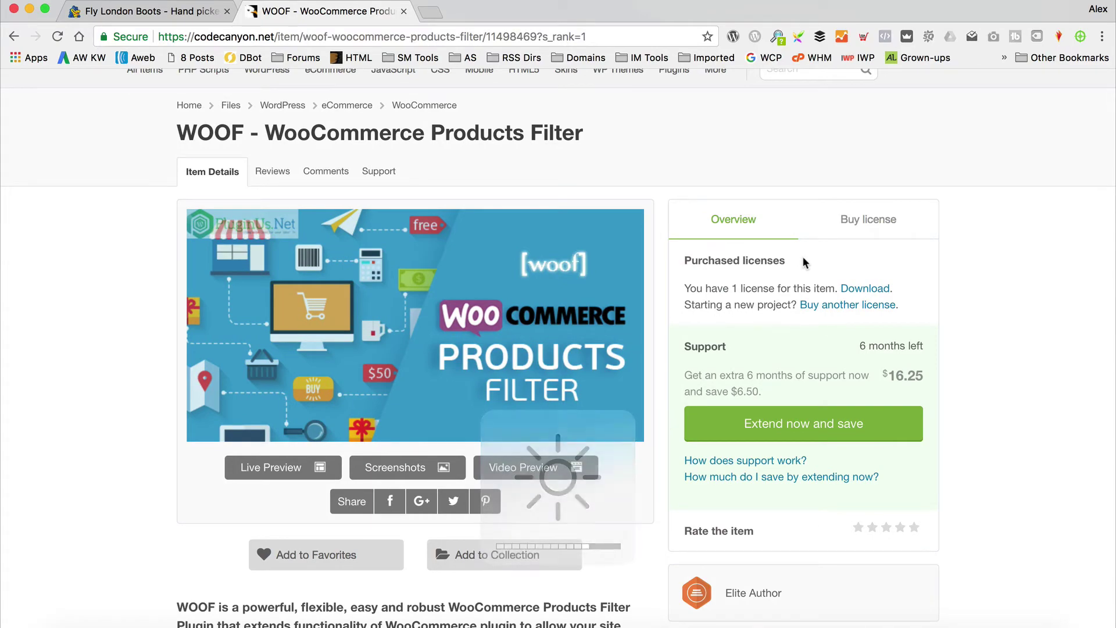
scroll(803, 263, "down", 15)
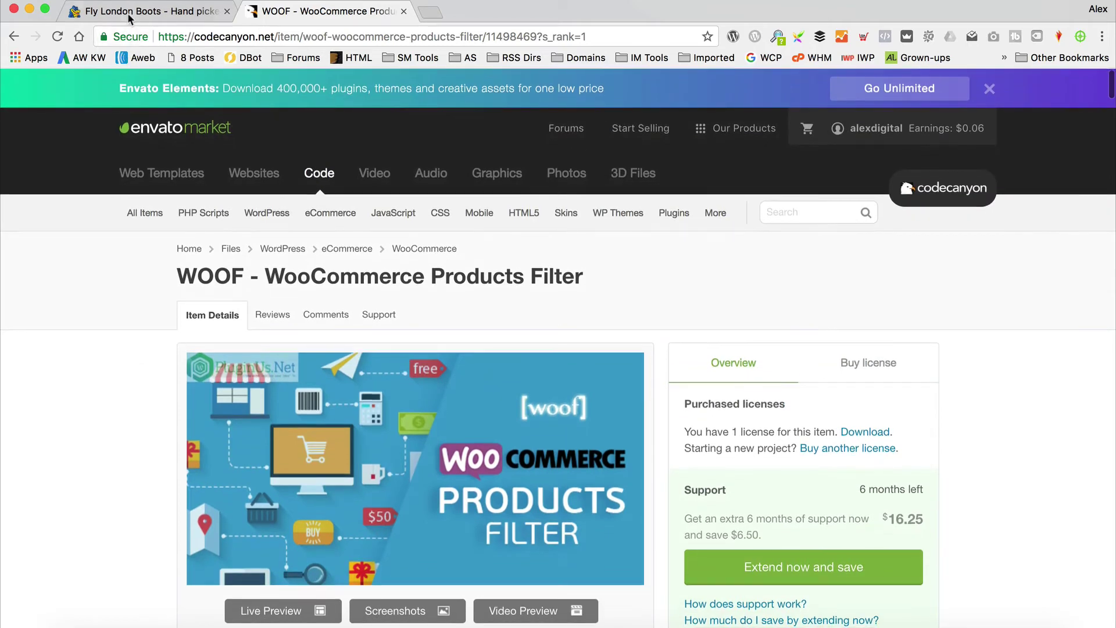
- Return to the Boot Boutique site's browser tab and open its WordPress admin dashboard
left_click(127, 13)
mouse_move(96, 88)
left_click(88, 109)
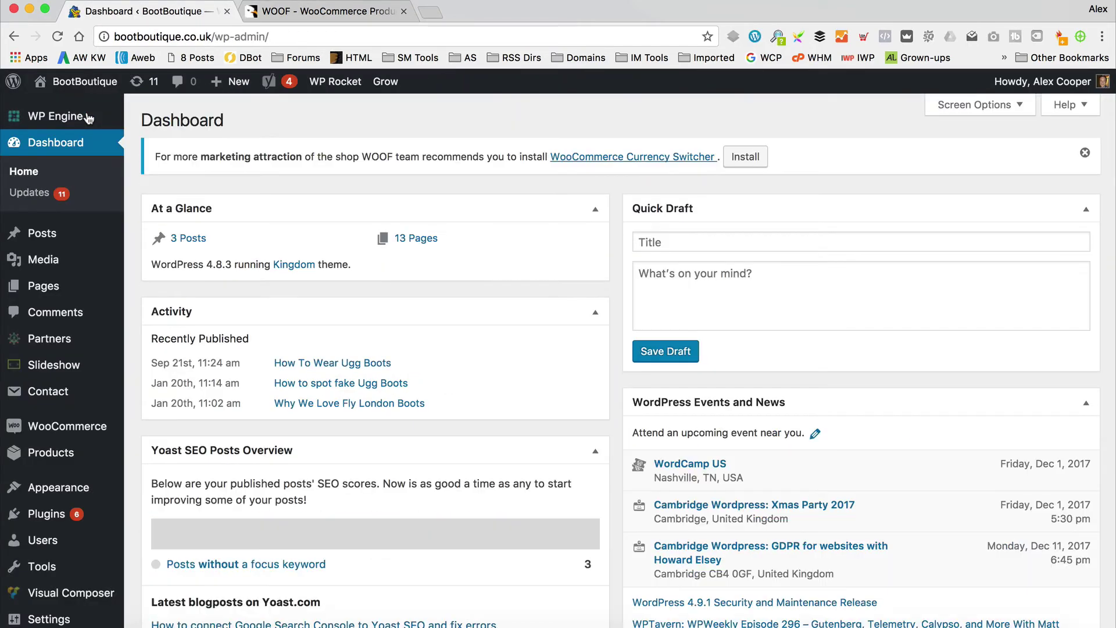
- Go back to the WOOF plugin's CodeCanyon page and display its licence purchase options
left_click(329, 12)
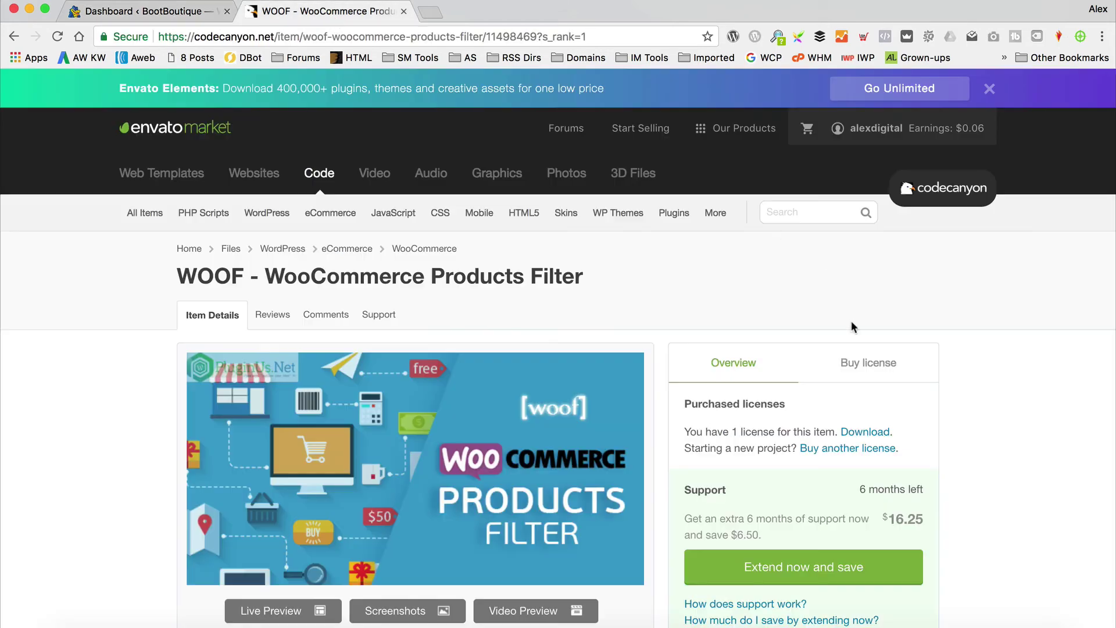
left_click(879, 362)
left_click(764, 361)
left_click(868, 362)
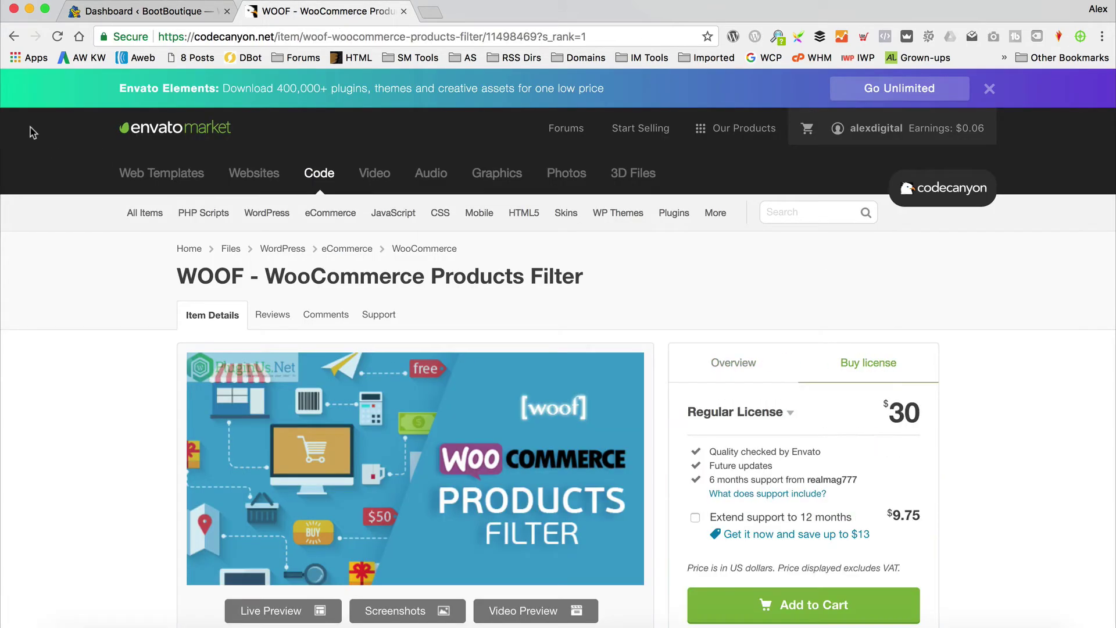
left_click(128, 14)
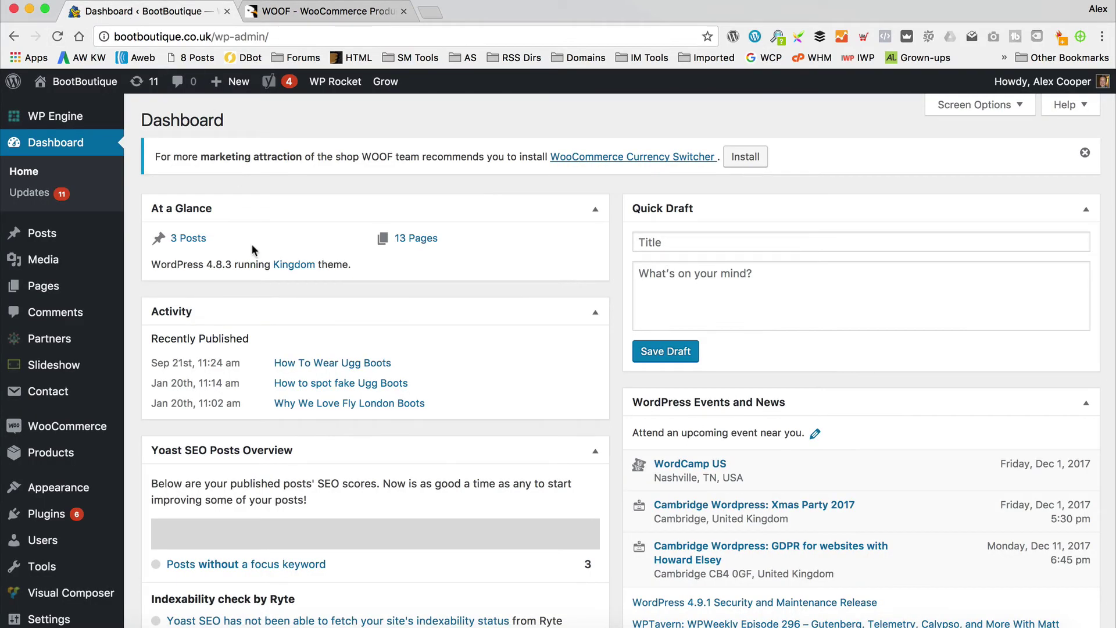
scroll(130, 228, "down", 4)
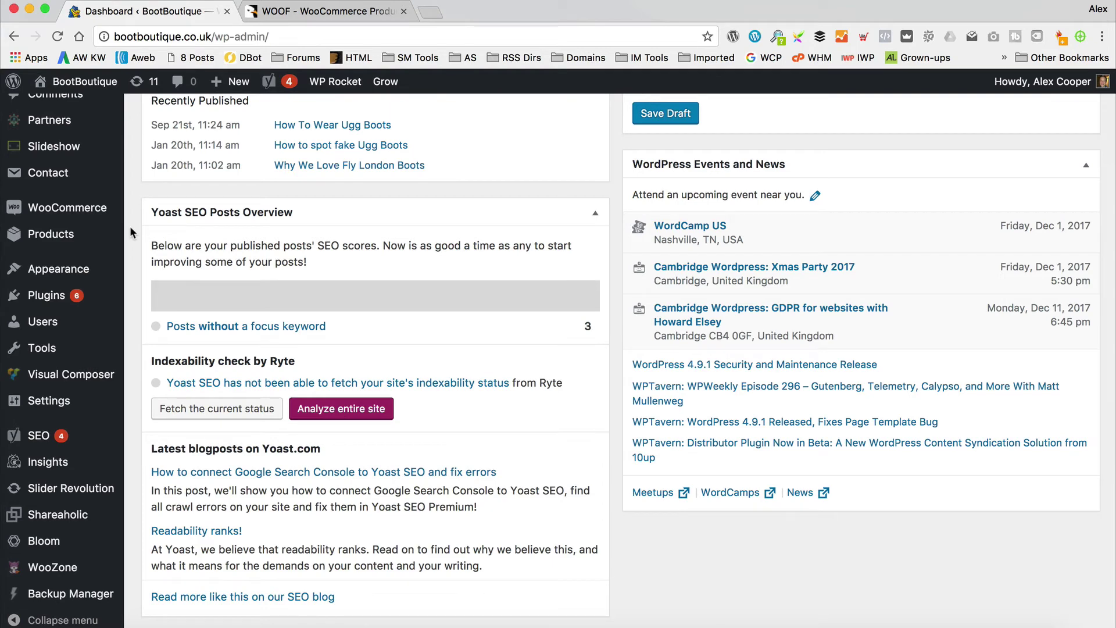
mouse_move(119, 276)
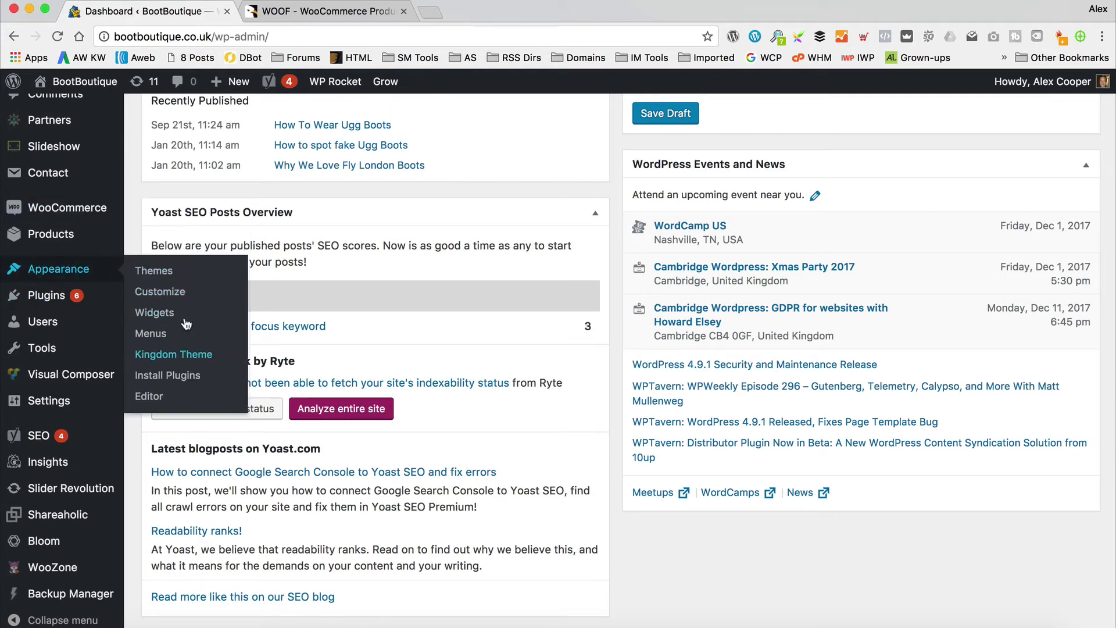
mouse_move(73, 214)
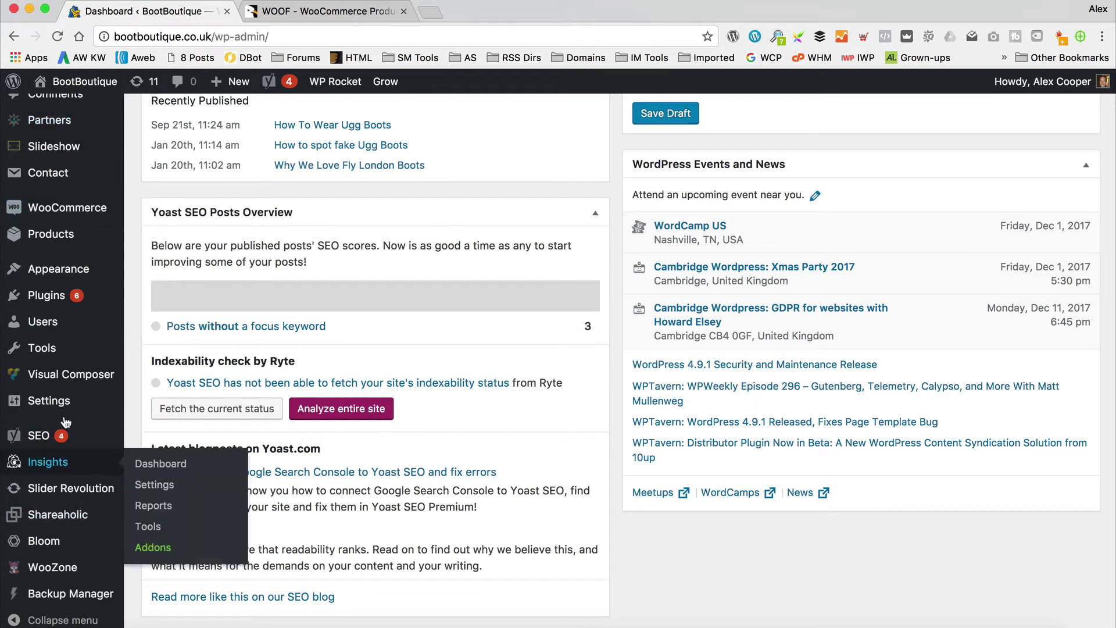
left_click(349, 15)
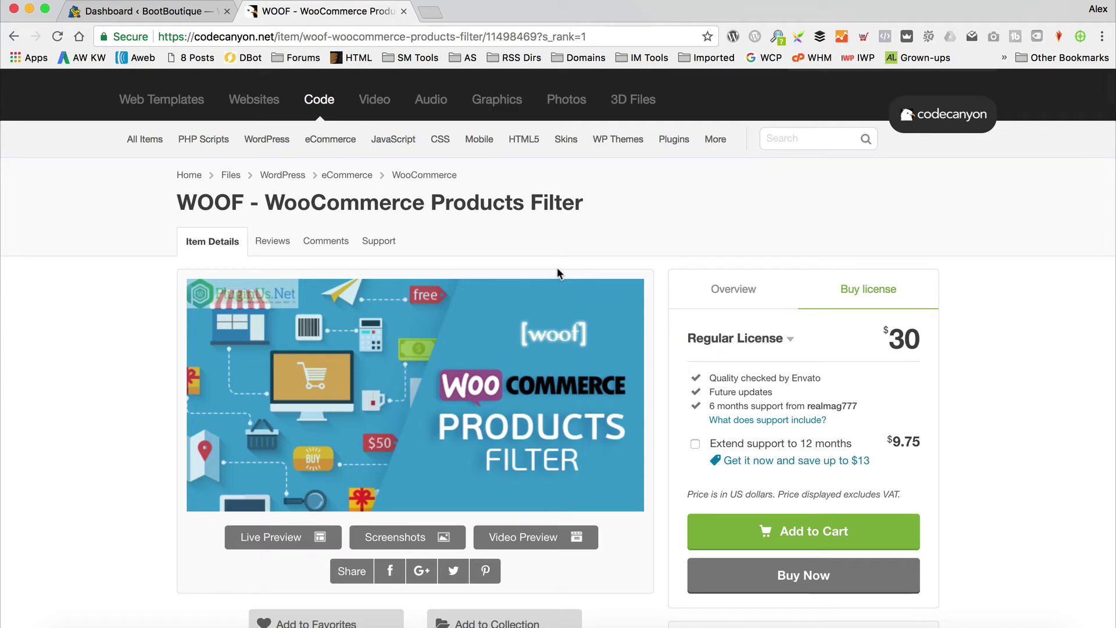
- Return to the Boot Boutique WordPress dashboard and open the page for adding new plugins
left_click(93, 12)
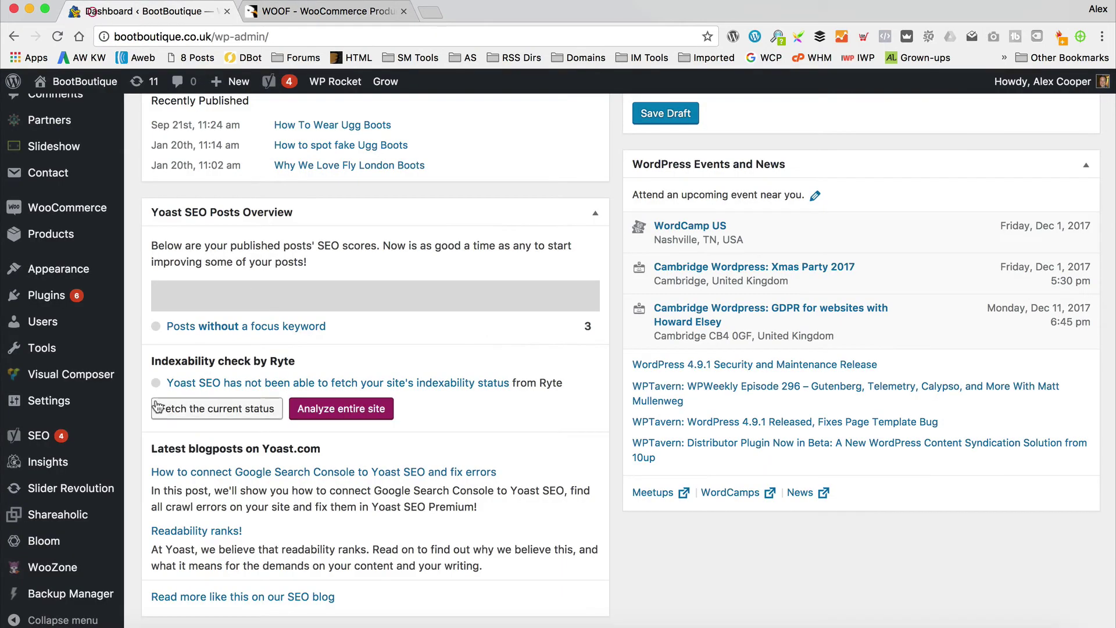
mouse_move(95, 370)
mouse_move(87, 300)
left_click(182, 322)
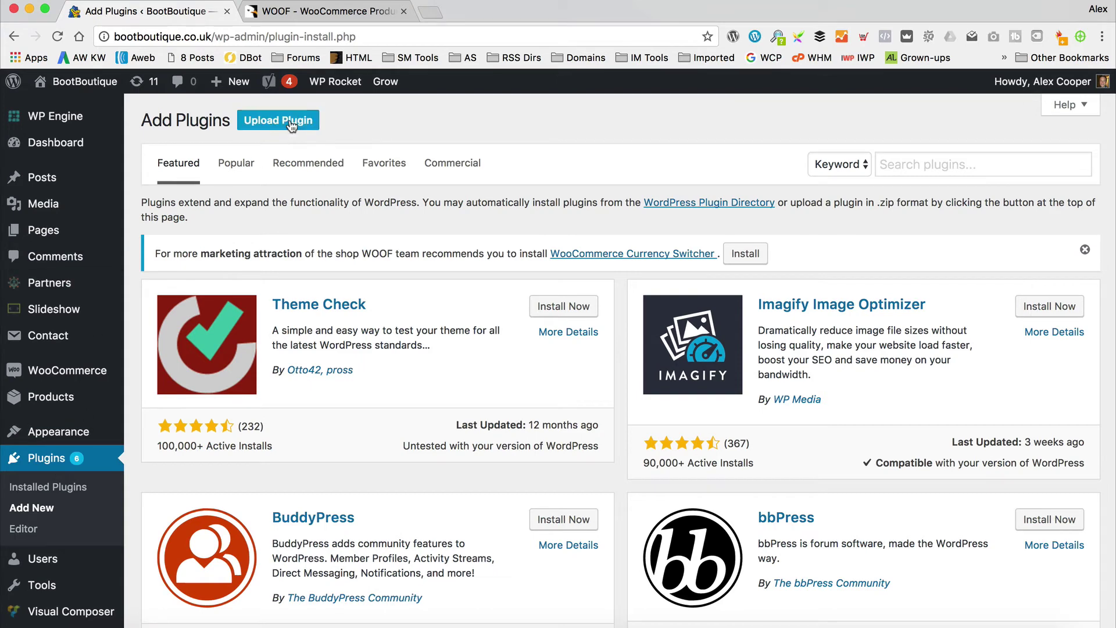
- Open the WOOF Products Filter options within the WooCommerce settings
mouse_move(85, 378)
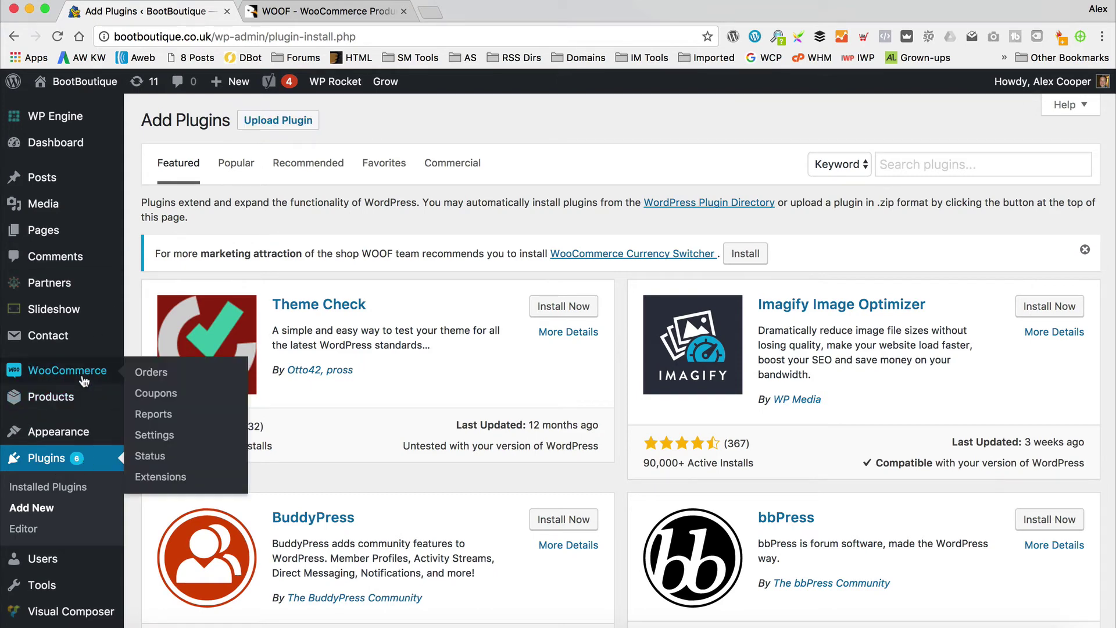
left_click(175, 441)
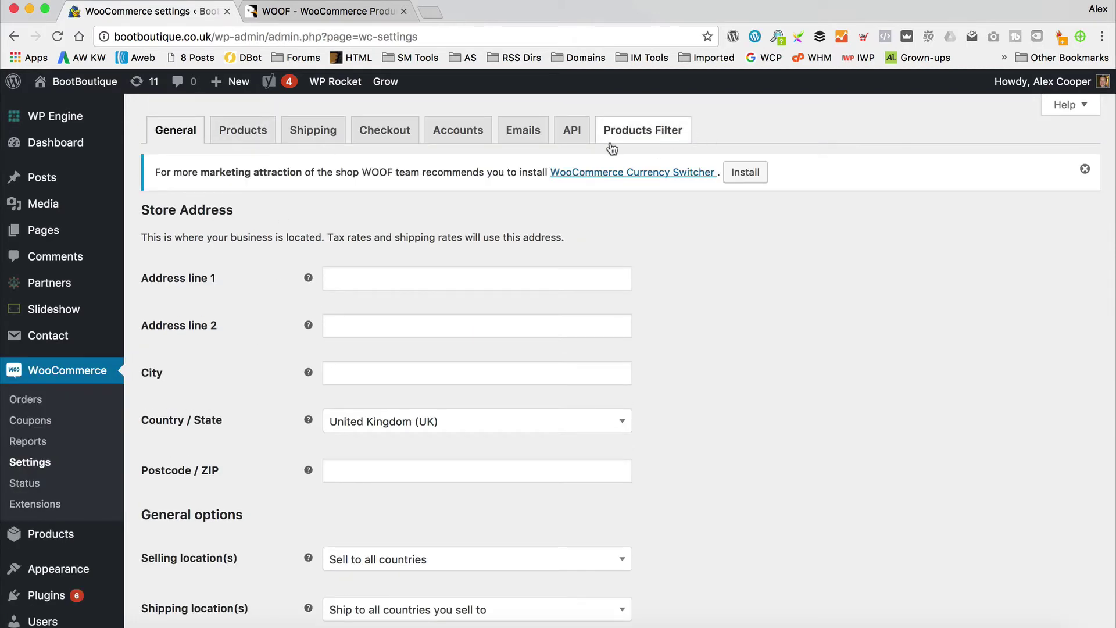
left_click(629, 139)
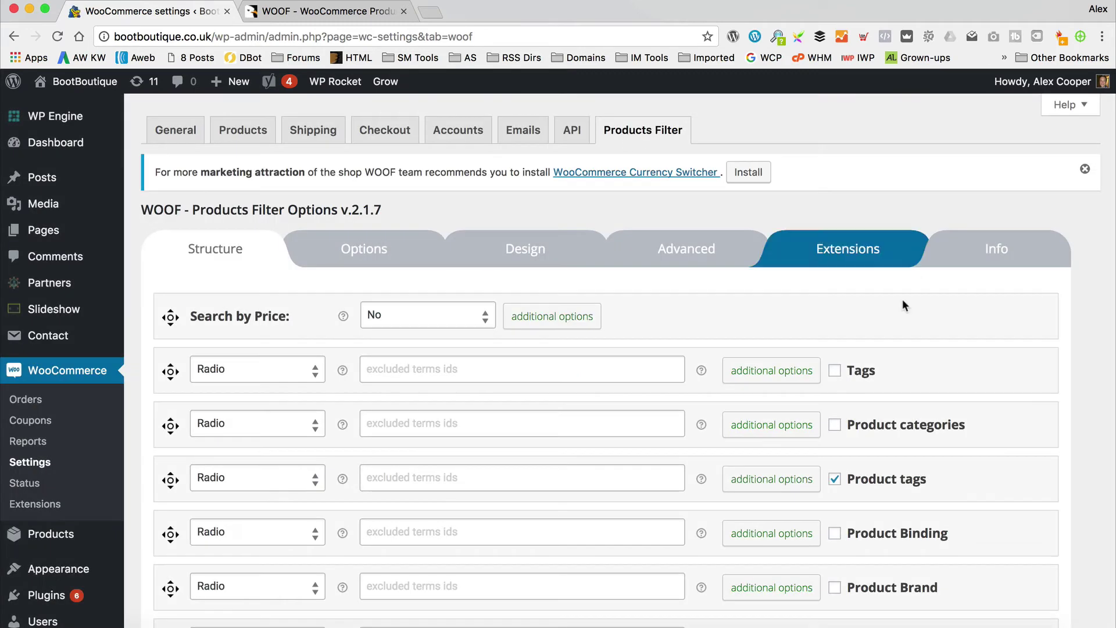
- Disable the Product tags and Product Color filters in the WOOF structure list
left_click(835, 481)
scroll(835, 486, "down", 5)
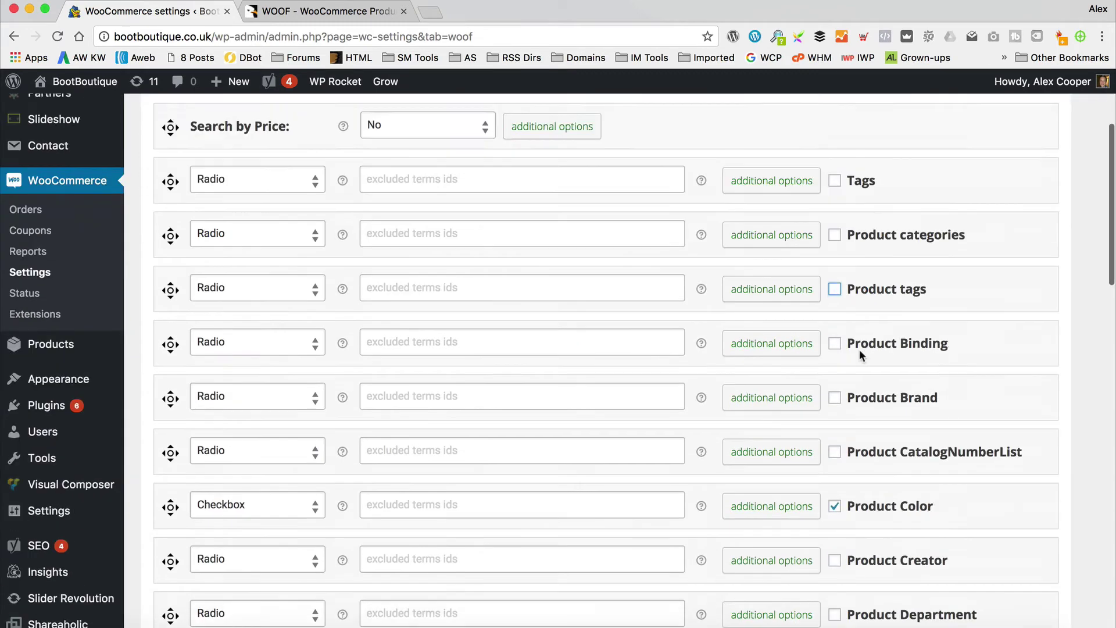
left_click(835, 425)
scroll(875, 294, "down", 10)
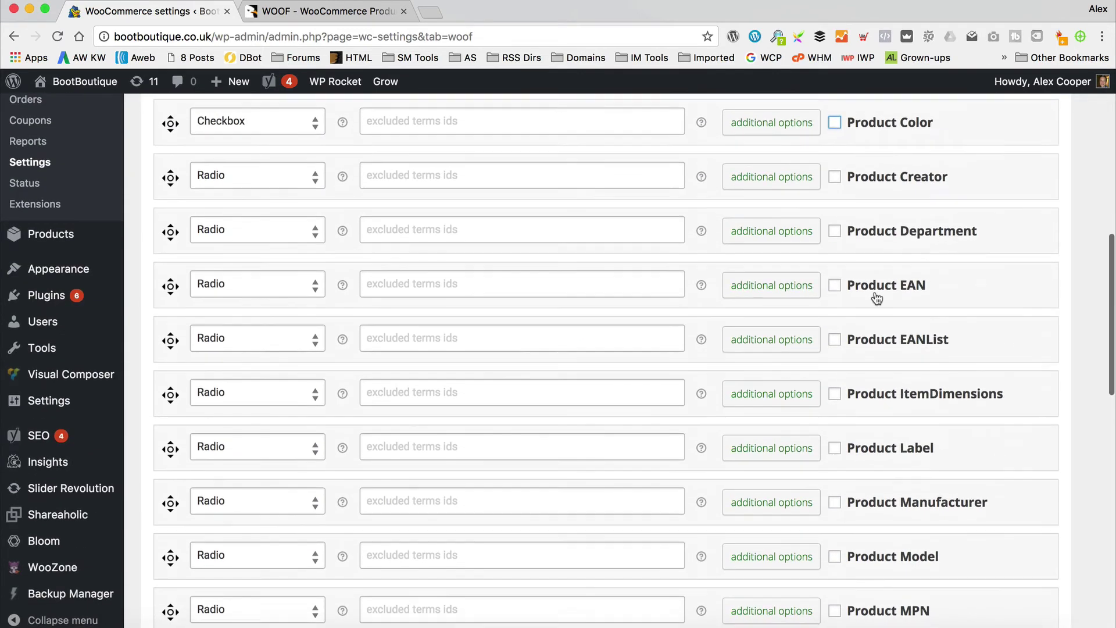
- Look through the list of taxonomies and product attributes that can be used as filters
scroll(877, 294, "up", 20)
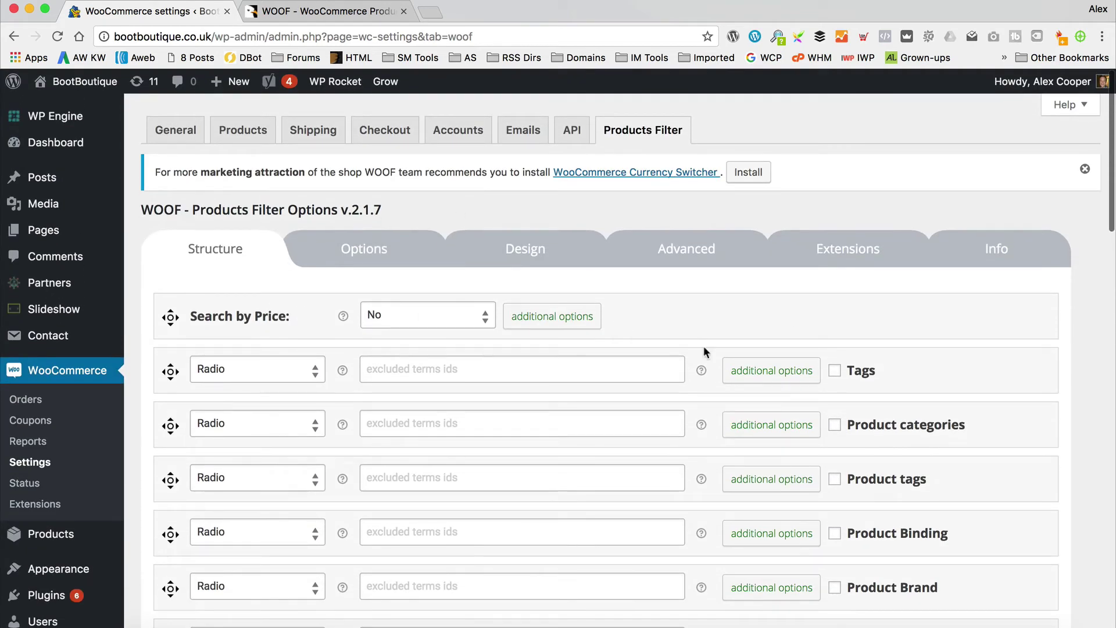
scroll(866, 312, "down", 1)
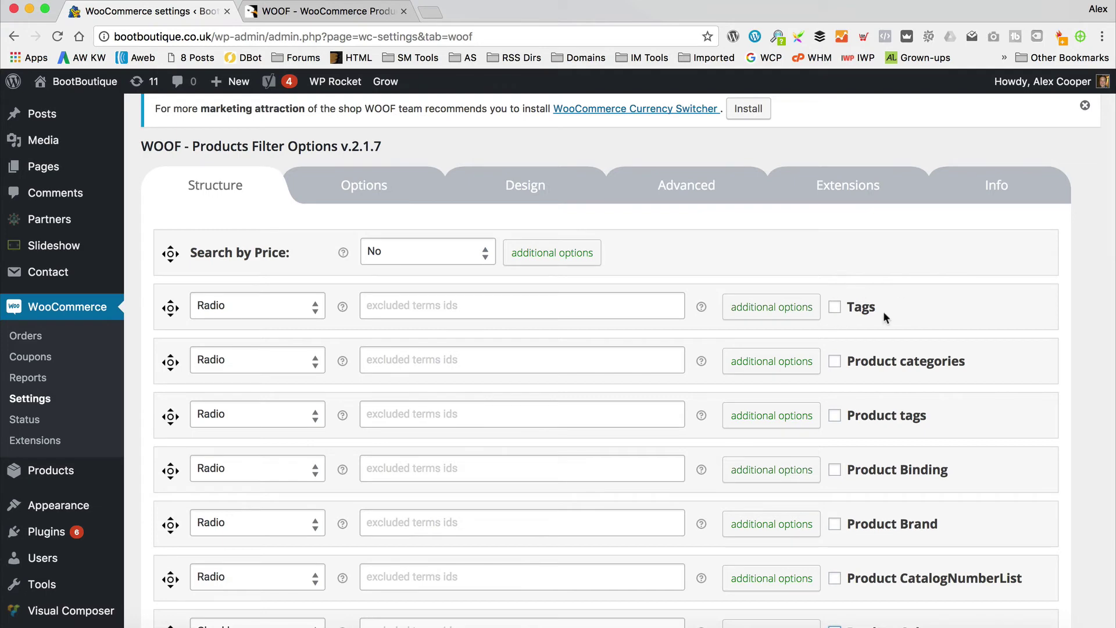
scroll(881, 320, "down", 1)
scroll(887, 375, "down", 1)
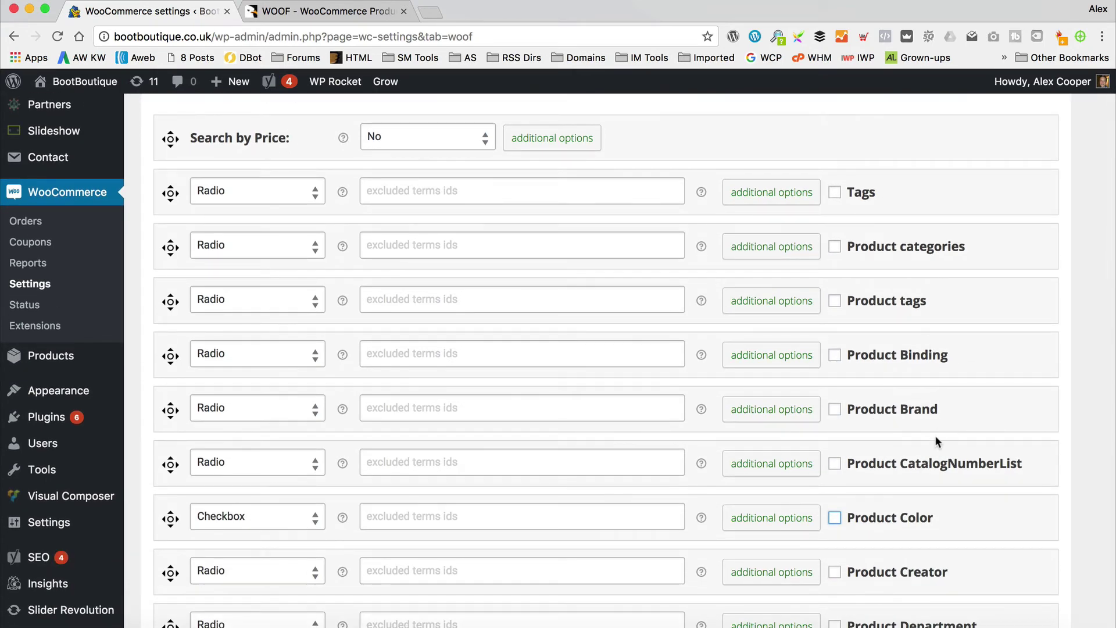
scroll(935, 442, "down", 1)
scroll(932, 522, "down", 3)
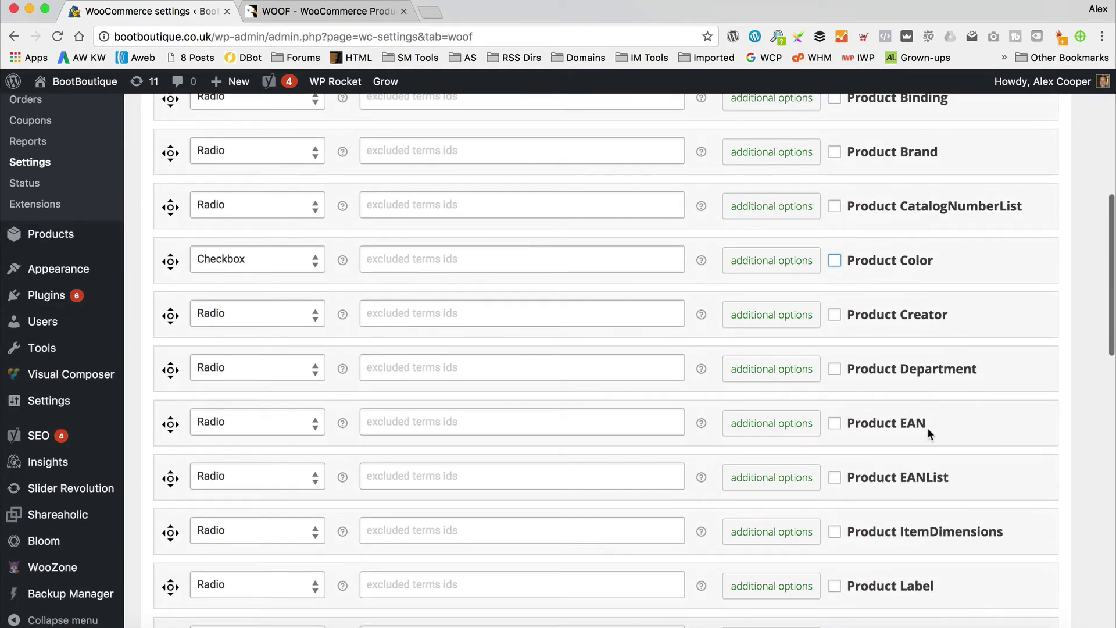
scroll(929, 434, "down", 8)
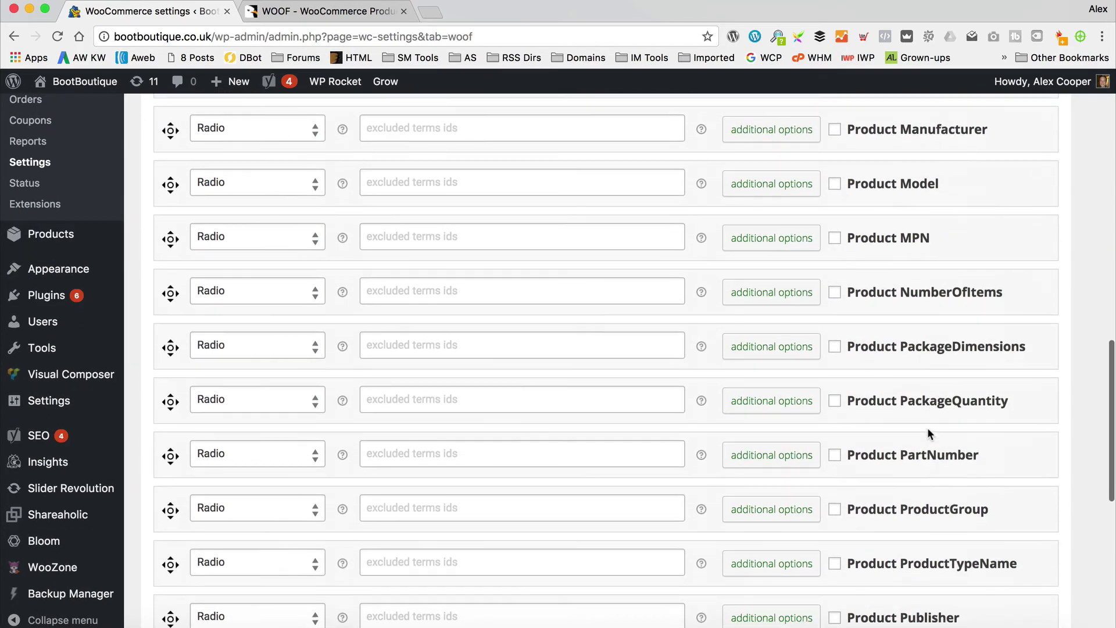
scroll(928, 434, "up", 8)
- Enable the Product Color filter and keep Checkbox as its display type
left_click(835, 251)
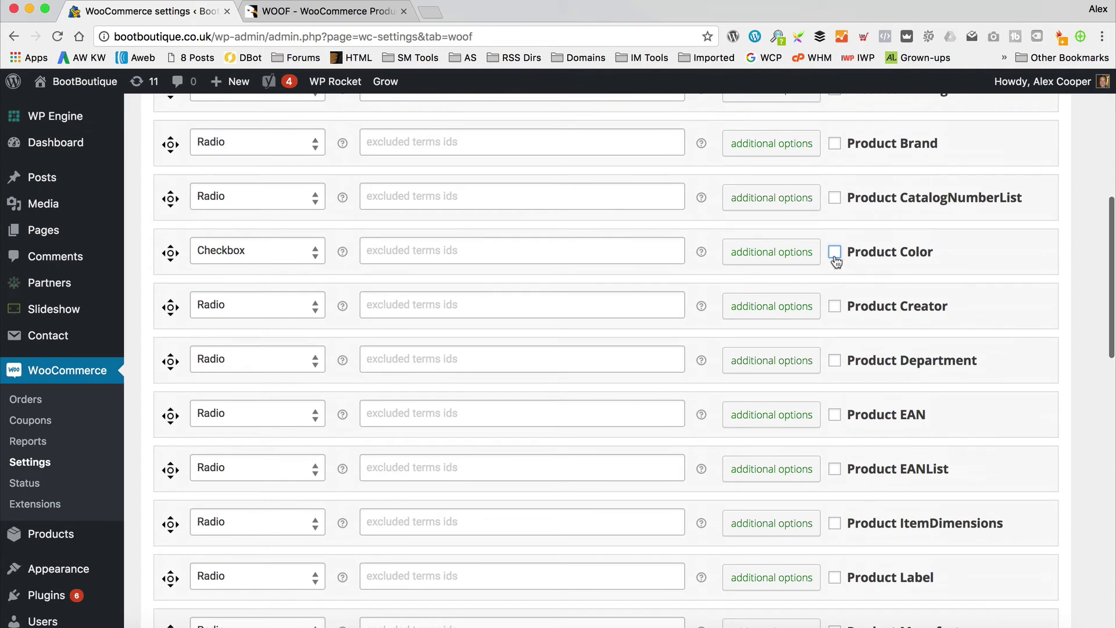
scroll(892, 205, "down", 11)
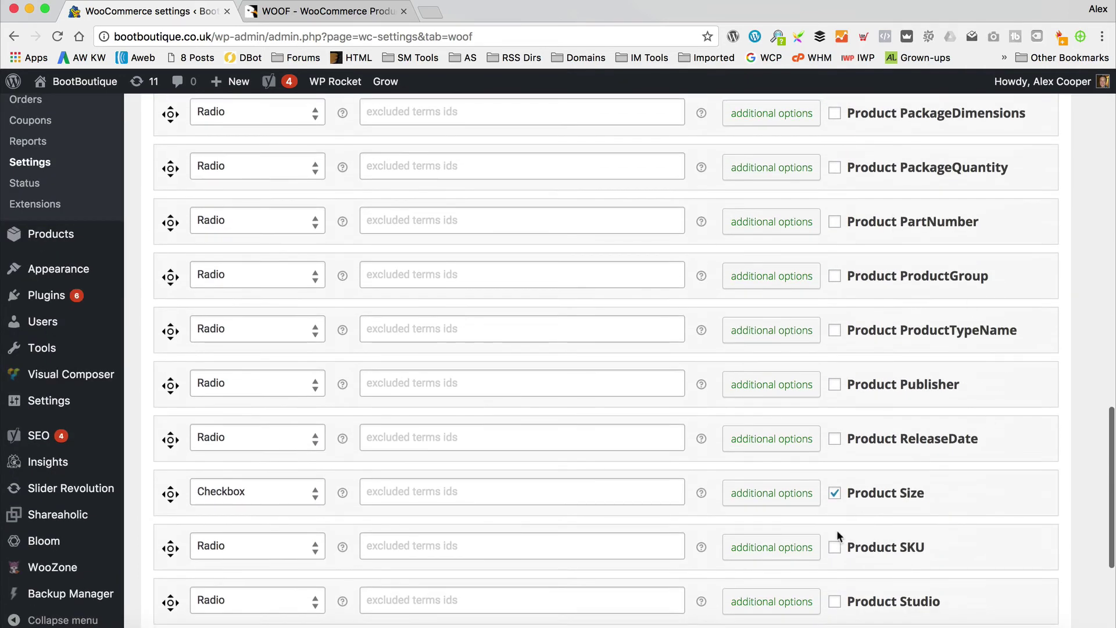
scroll(908, 503, "up", 15)
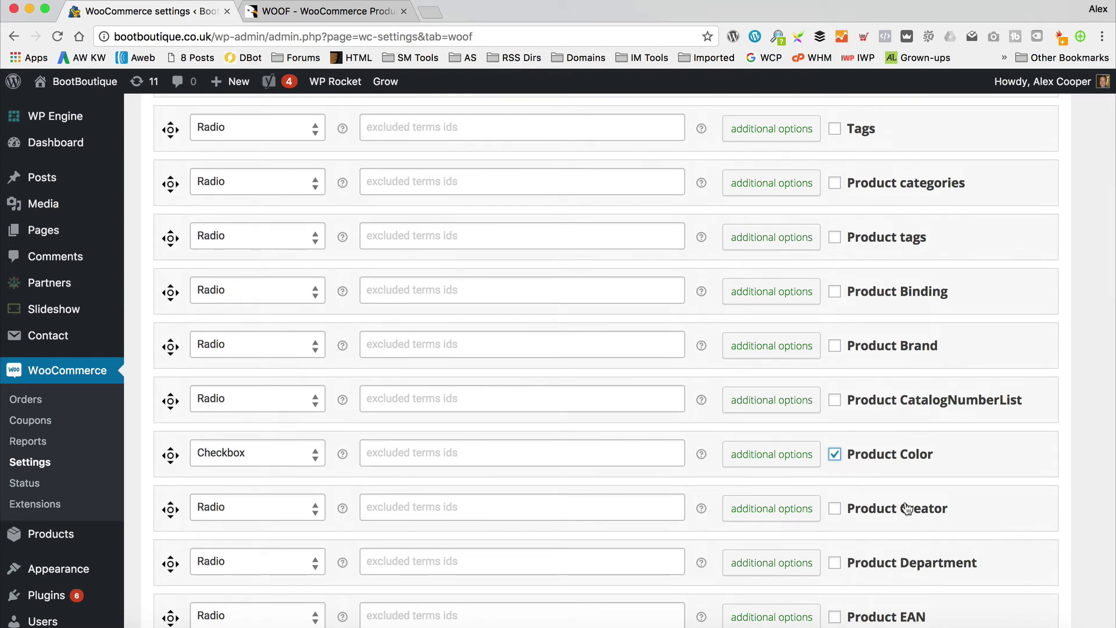
left_click(247, 452)
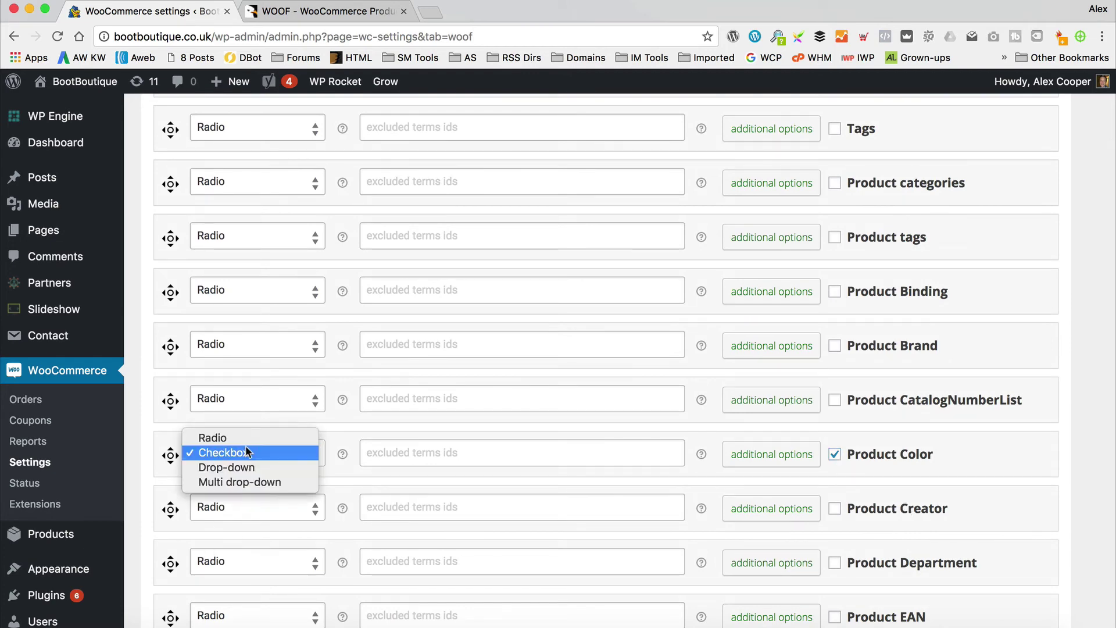
left_click(247, 452)
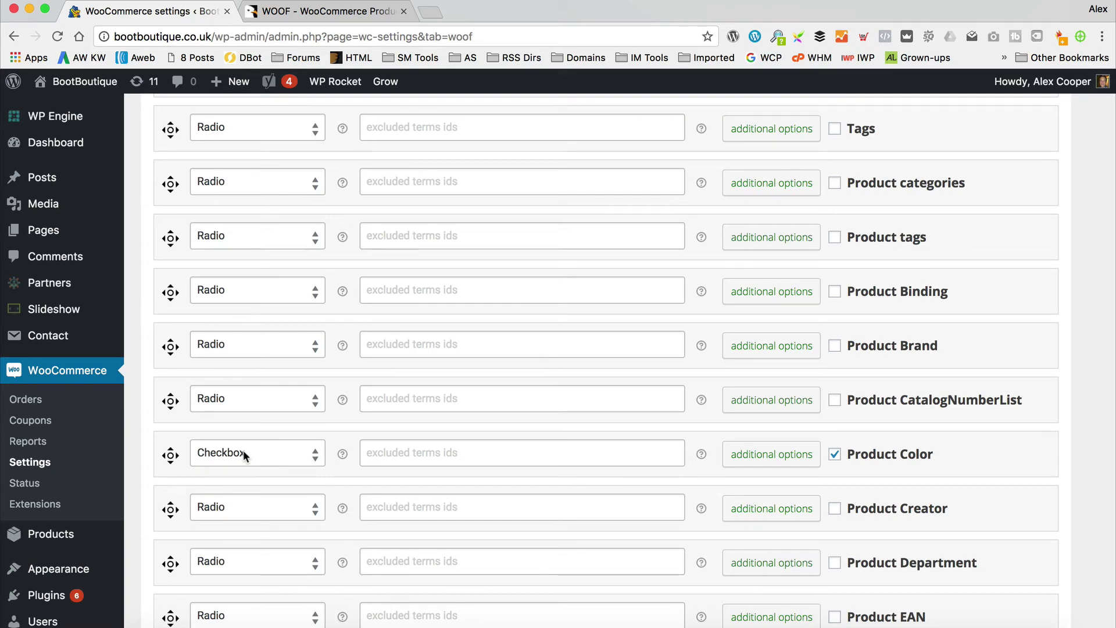
- Set the display type of the Product Size filter to Radio
scroll(398, 437, "down", 3)
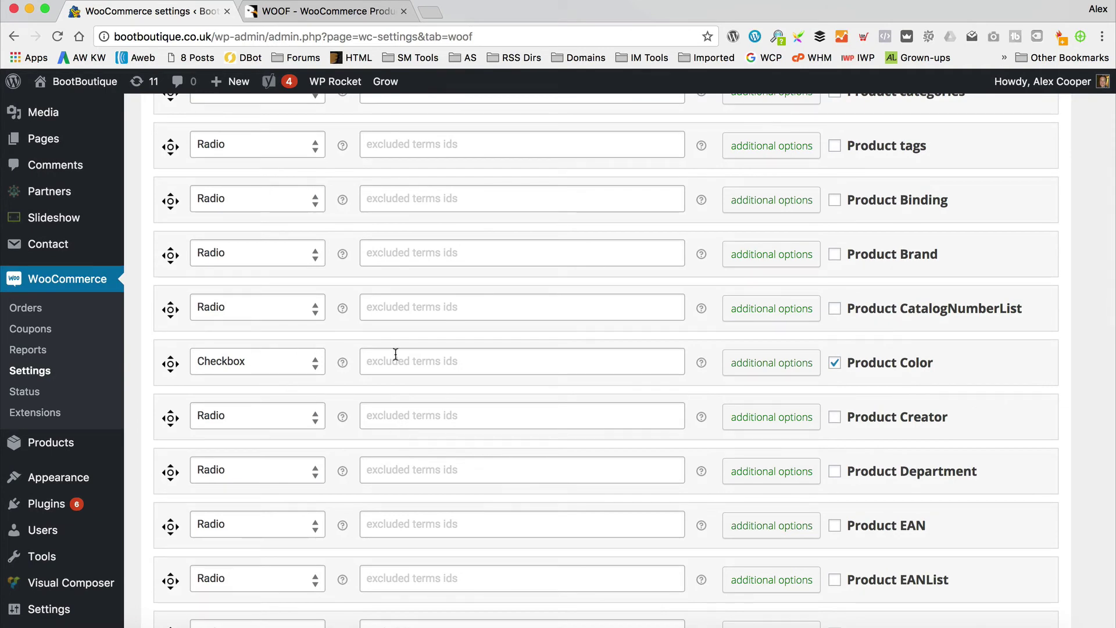
scroll(460, 346, "down", 15)
scroll(459, 345, "down", 12)
left_click(300, 454)
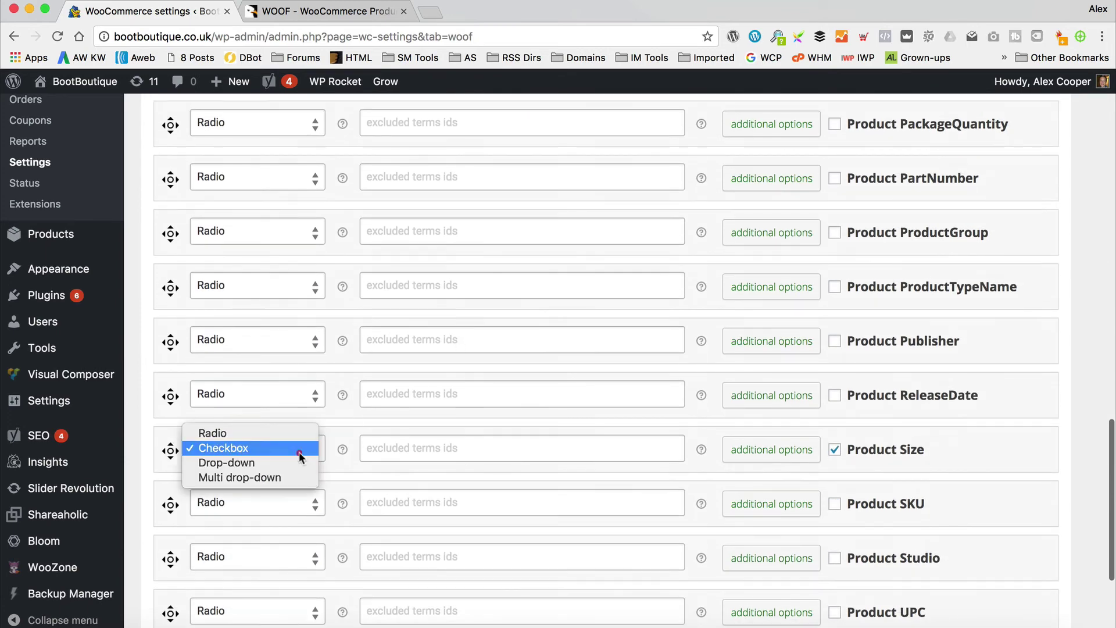
left_click(291, 430)
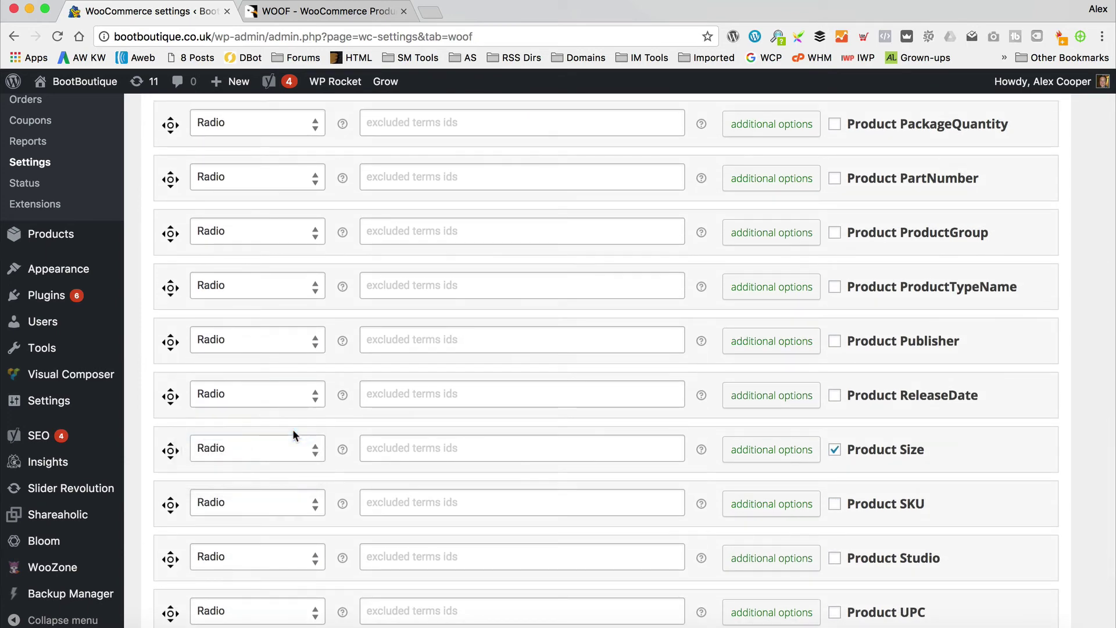
- In the additional options of the Product Color filter, set Show title label to Yes
scroll(352, 452, "up", 20)
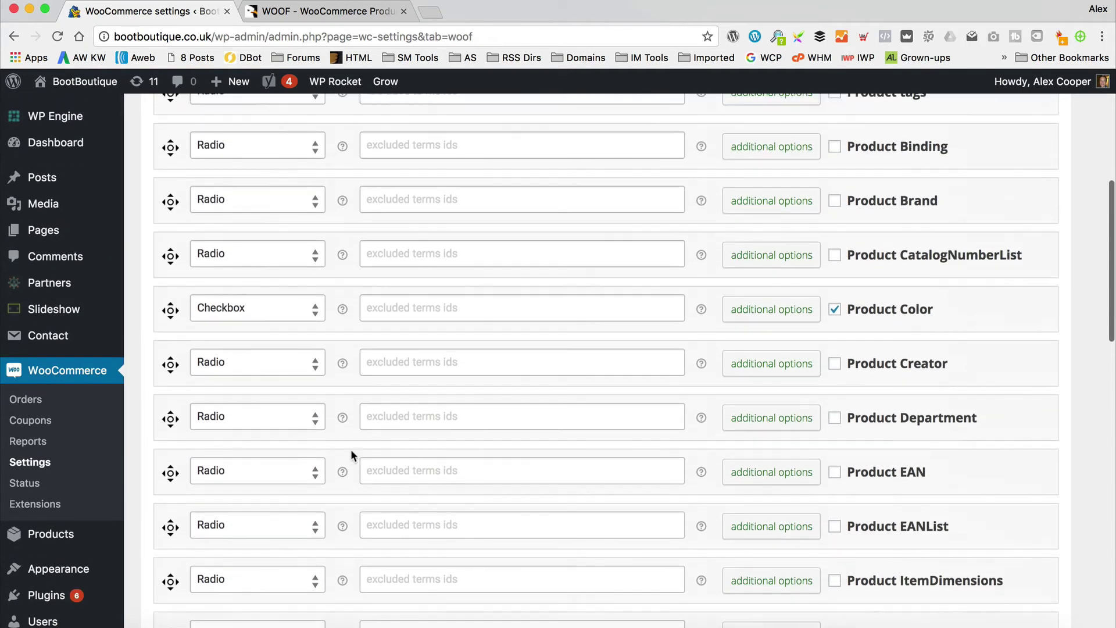
scroll(350, 449, "down", 2)
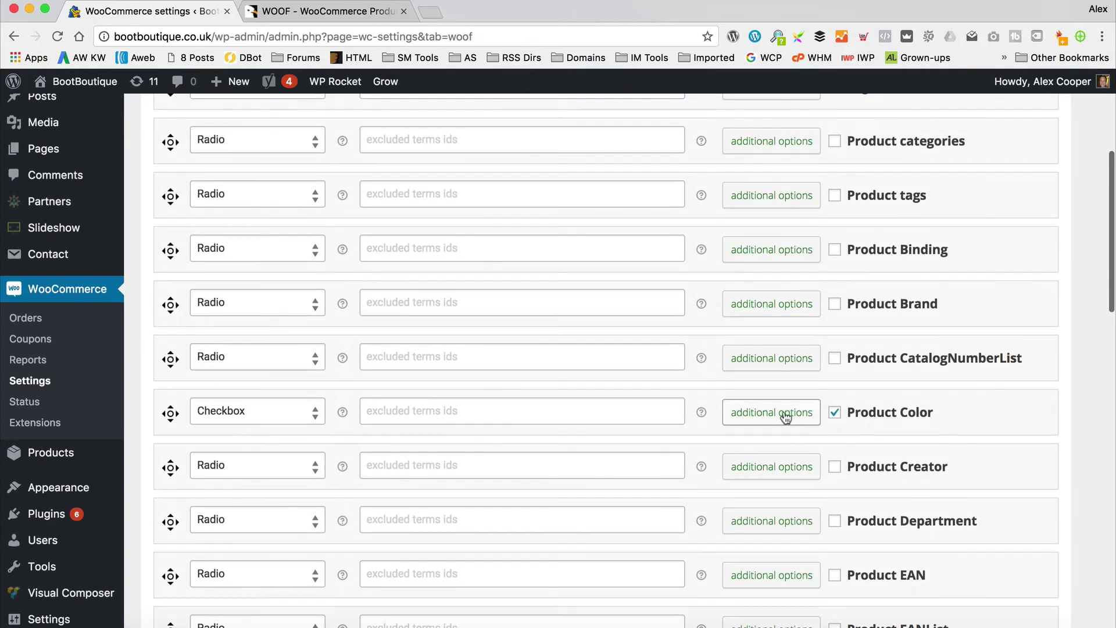
left_click(792, 416)
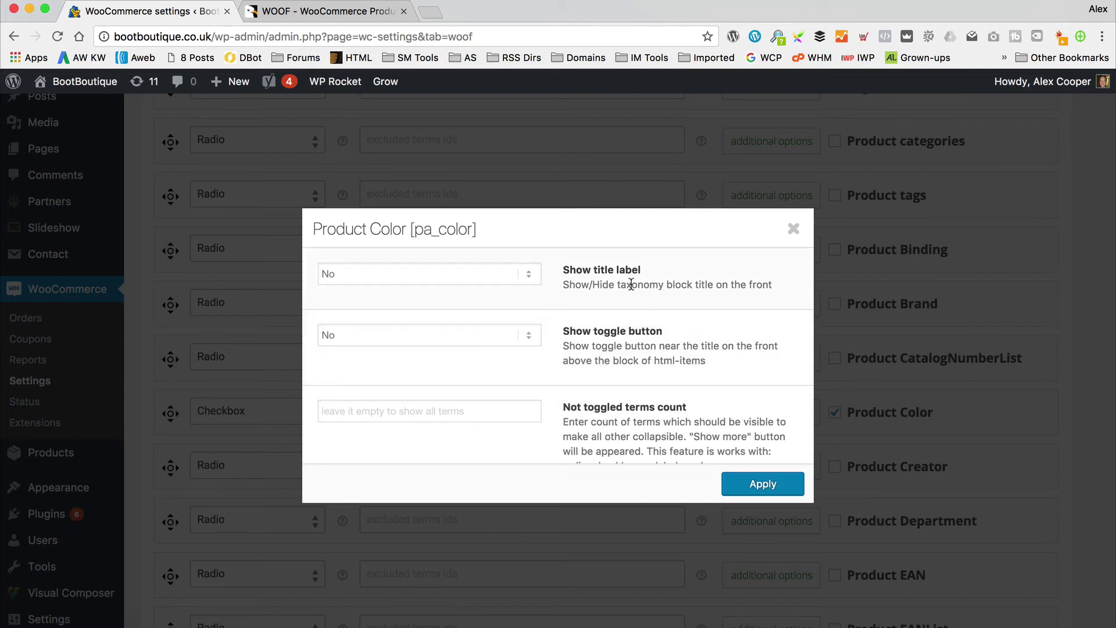
left_click(534, 275)
left_click(509, 290)
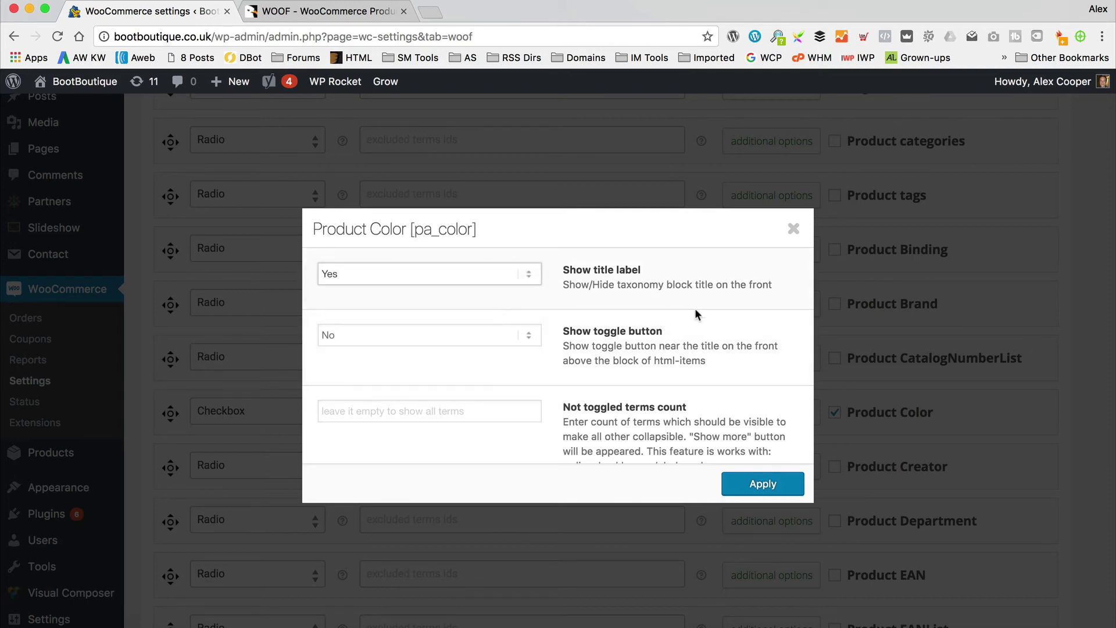
- Set the Product Color filter's taxonomy custom label to "Filter by Colour" and apply the options
scroll(696, 308, "down", 3)
scroll(696, 313, "down", 6)
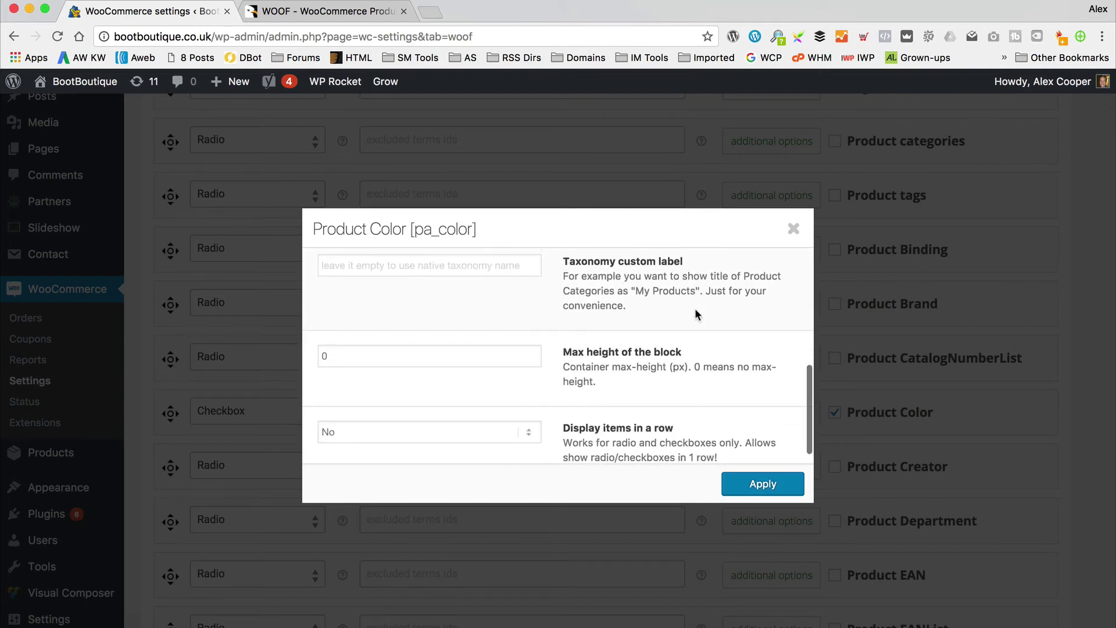
scroll(697, 314, "up", 2)
left_click(489, 324)
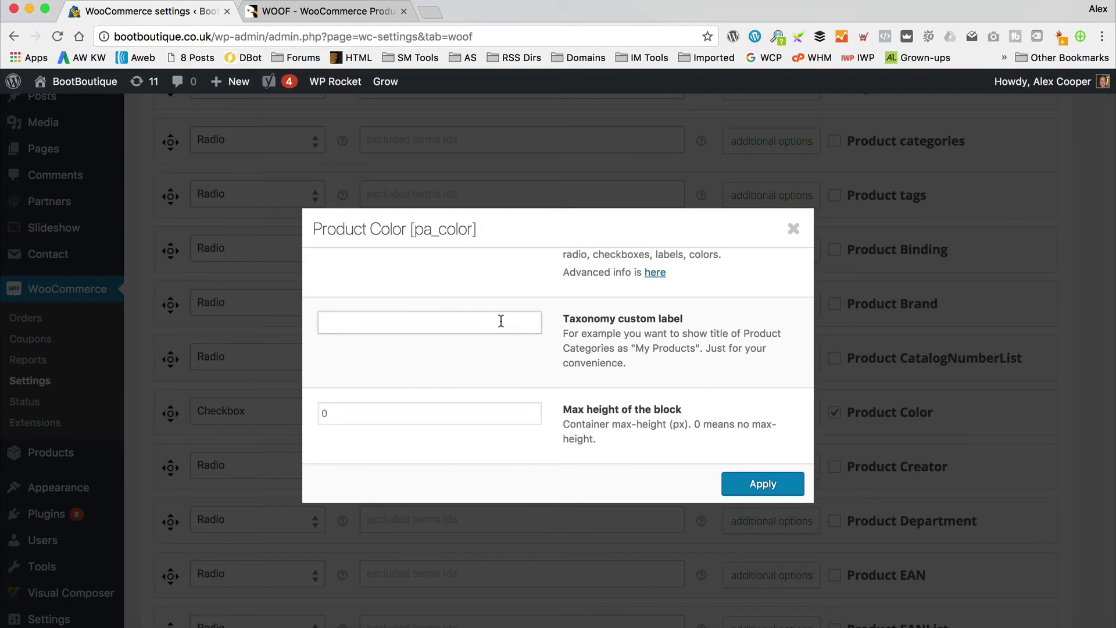
type("Filter by Colour")
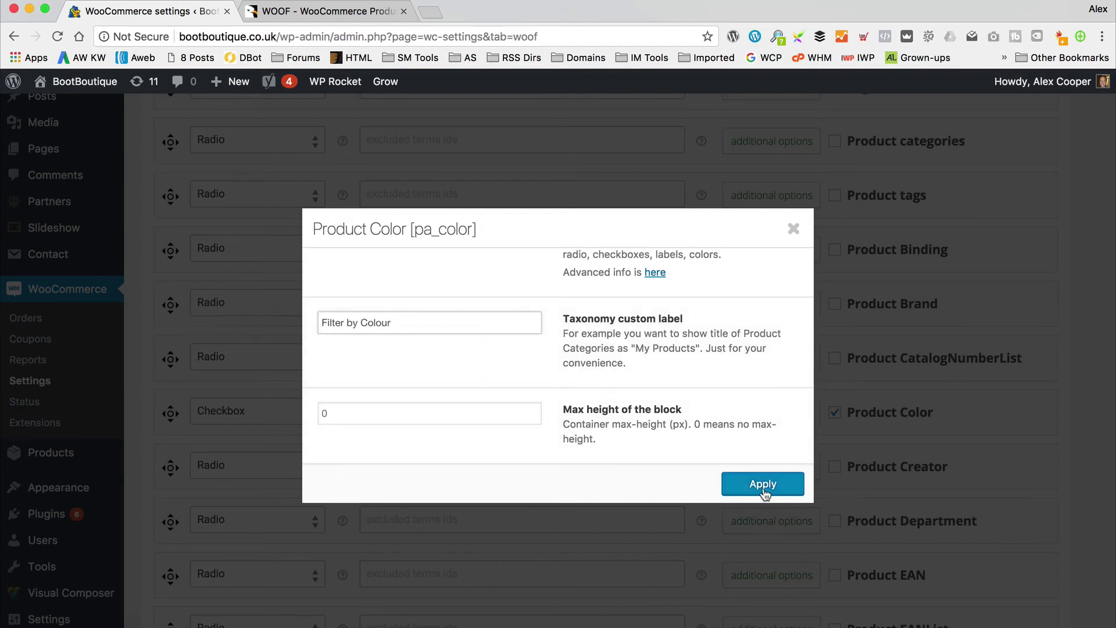
left_click(764, 482)
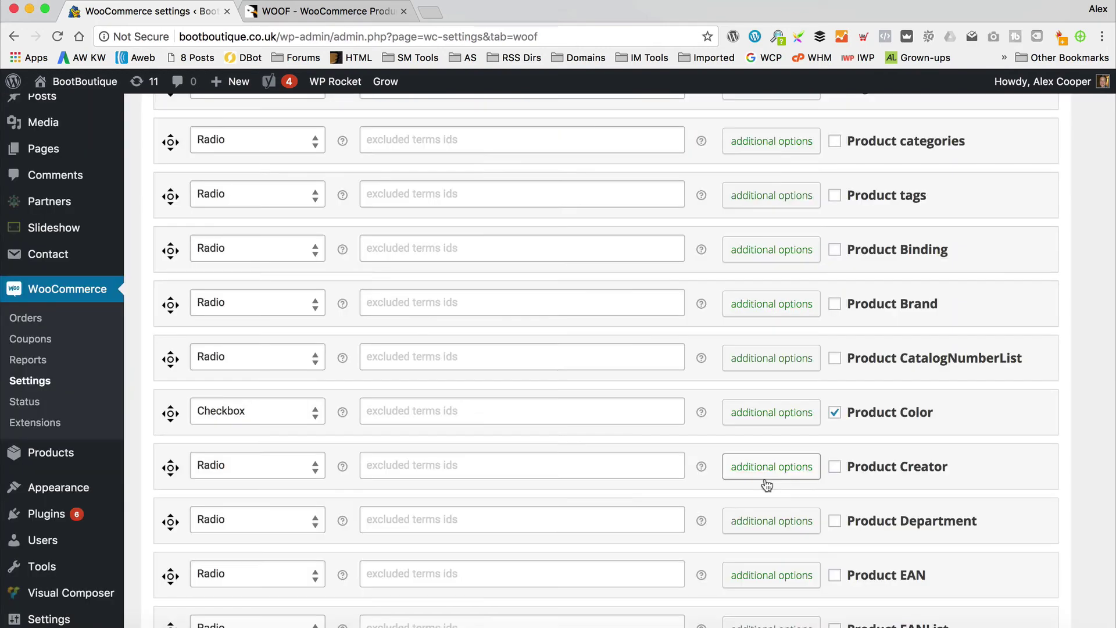
- Reopen the Product Color filter's additional options and review the maximum height and row display settings
left_click(768, 418)
scroll(537, 293, "down", 2)
scroll(538, 297, "down", 5)
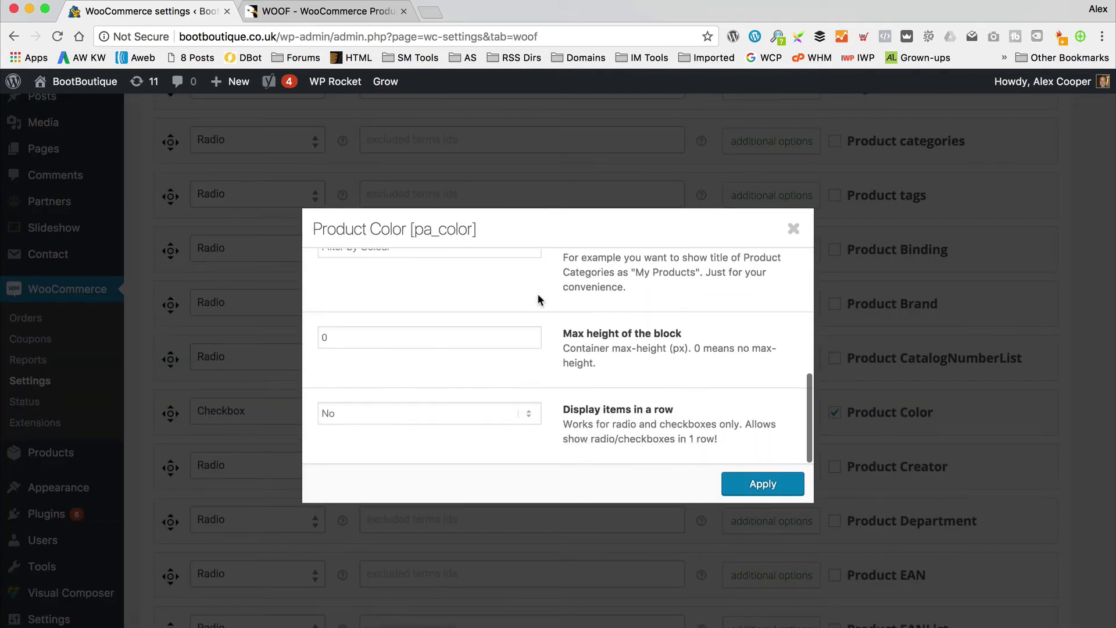
scroll(538, 298, "up", 1)
scroll(539, 297, "down", 1)
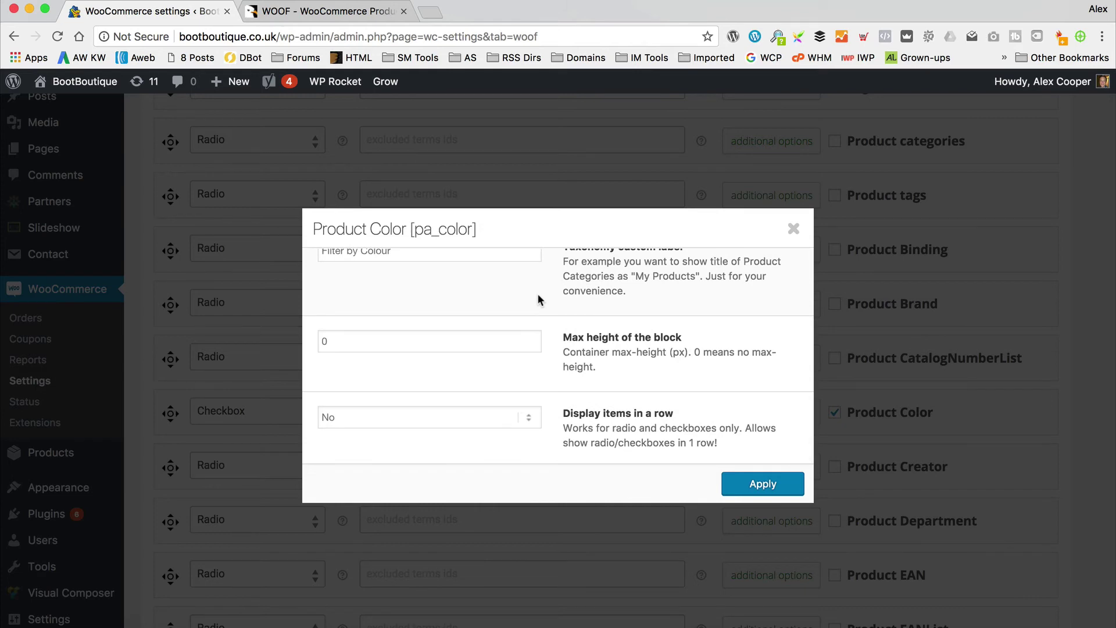
scroll(538, 296, "up", 1)
scroll(523, 349, "down", 1)
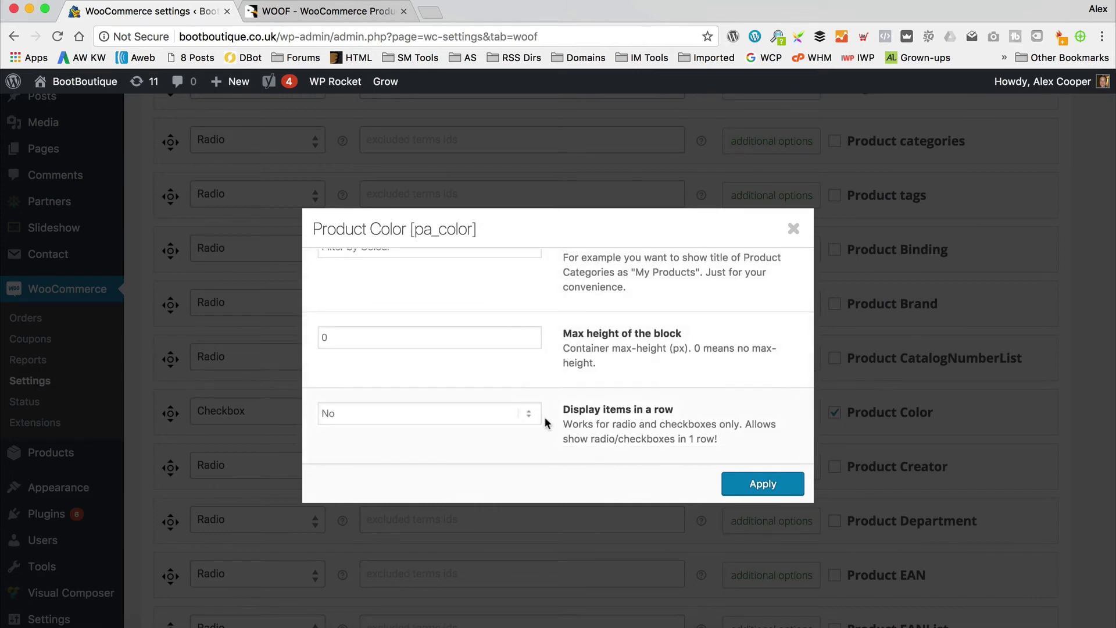
- Set the Product Color filter's Show toggle button option to "Yes, show as closed" and apply it
scroll(554, 417, "up", 5)
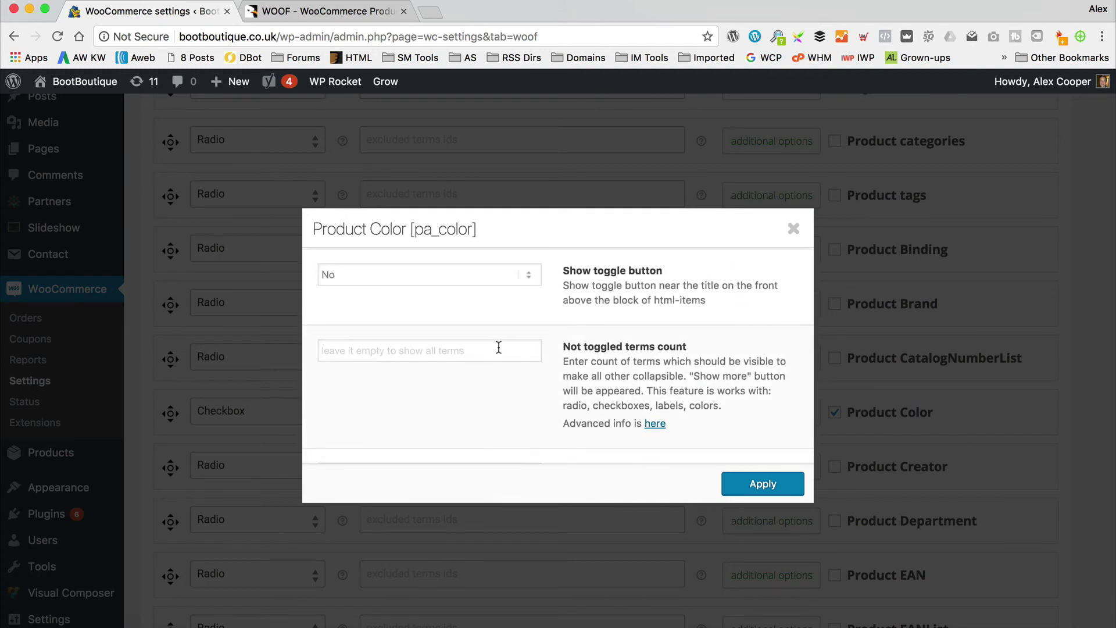
left_click(529, 275)
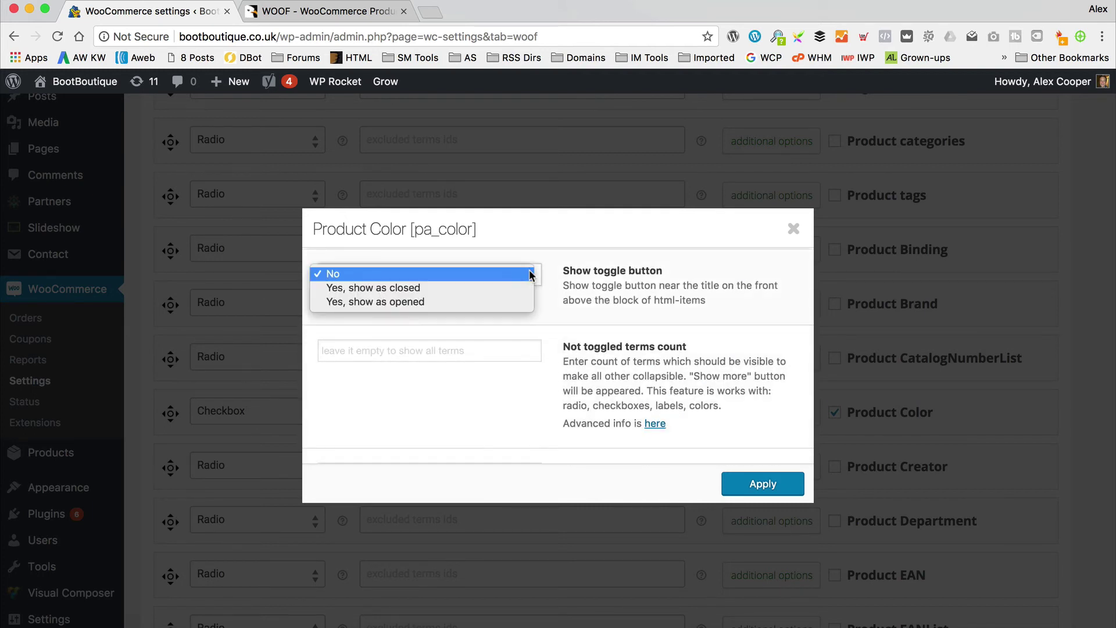
left_click(524, 288)
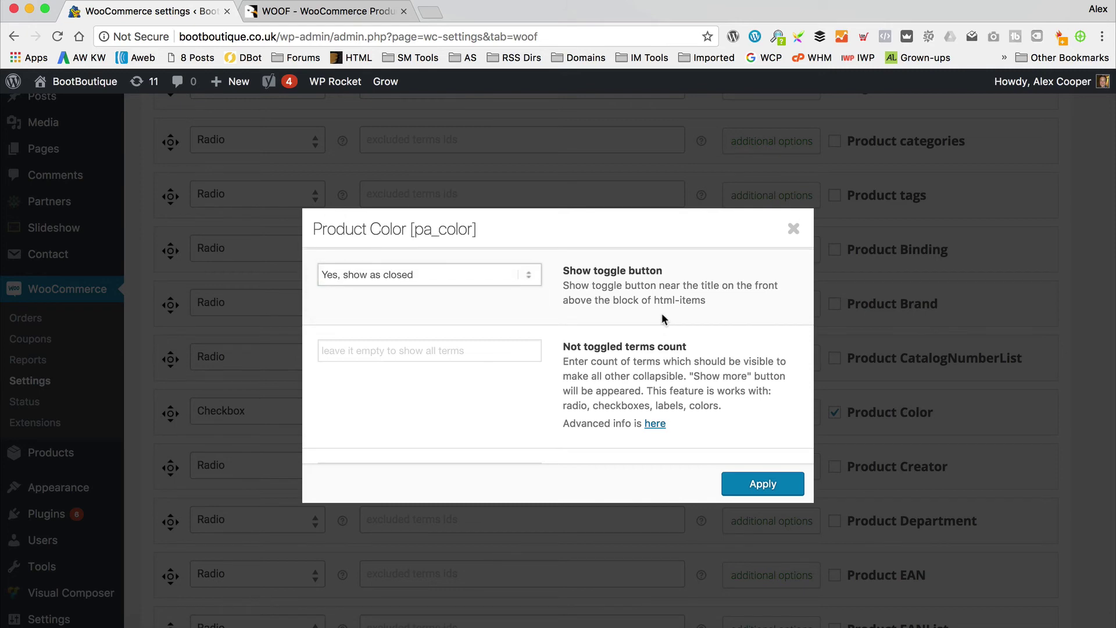
scroll(662, 314, "up", 2)
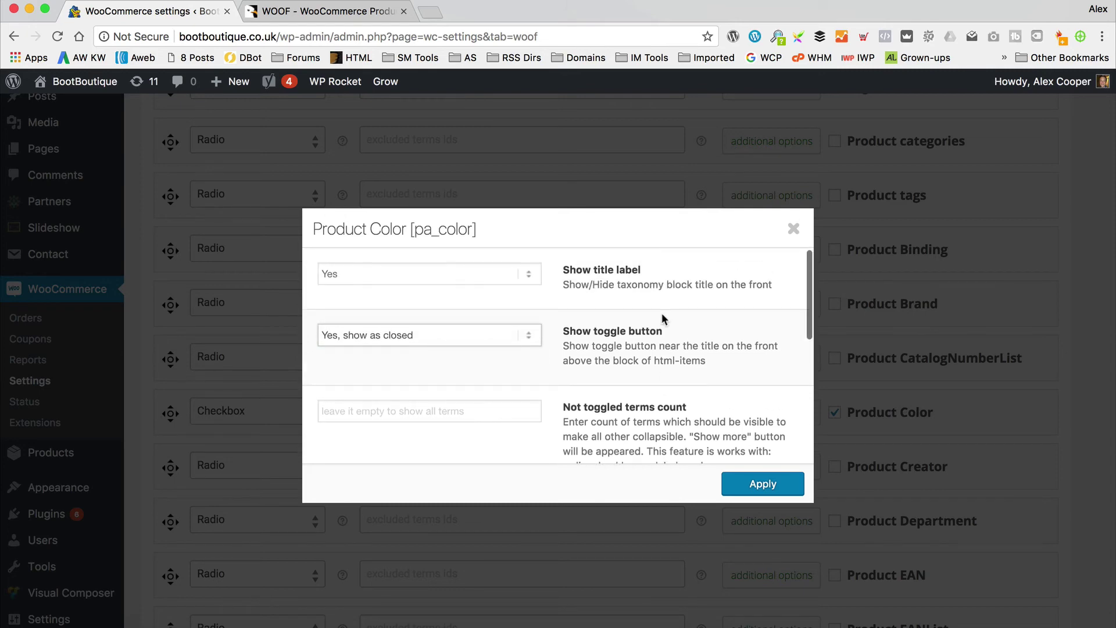
scroll(662, 314, "down", 2)
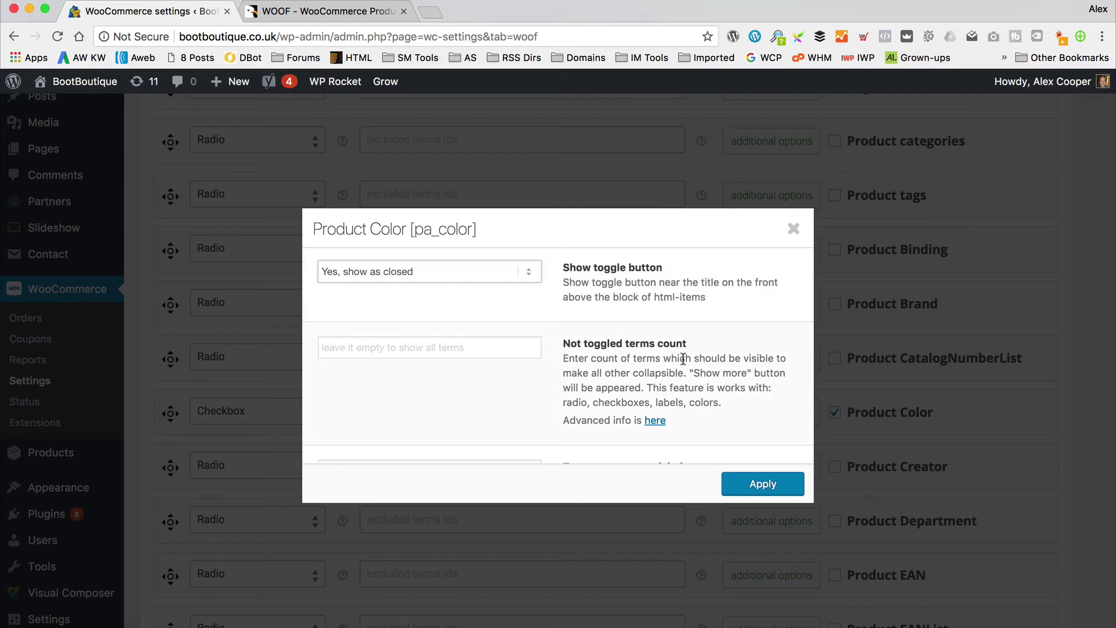
scroll(548, 399, "down", 3)
left_click(759, 486)
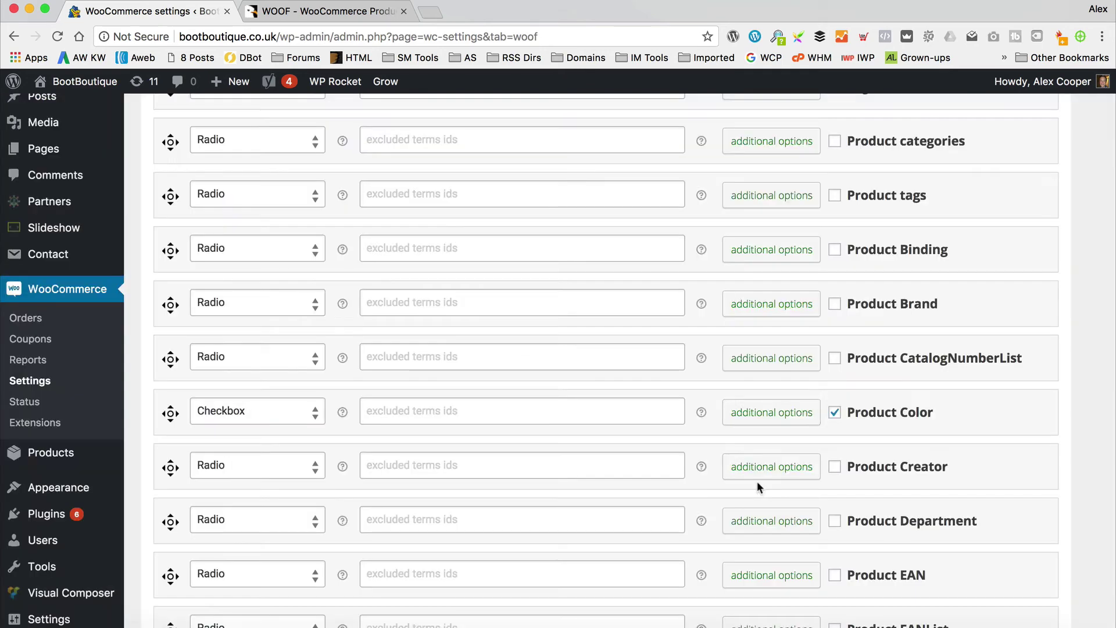
- Open the additional options of the Product Size filter and set Show title label to Yes
scroll(647, 267, "down", 10)
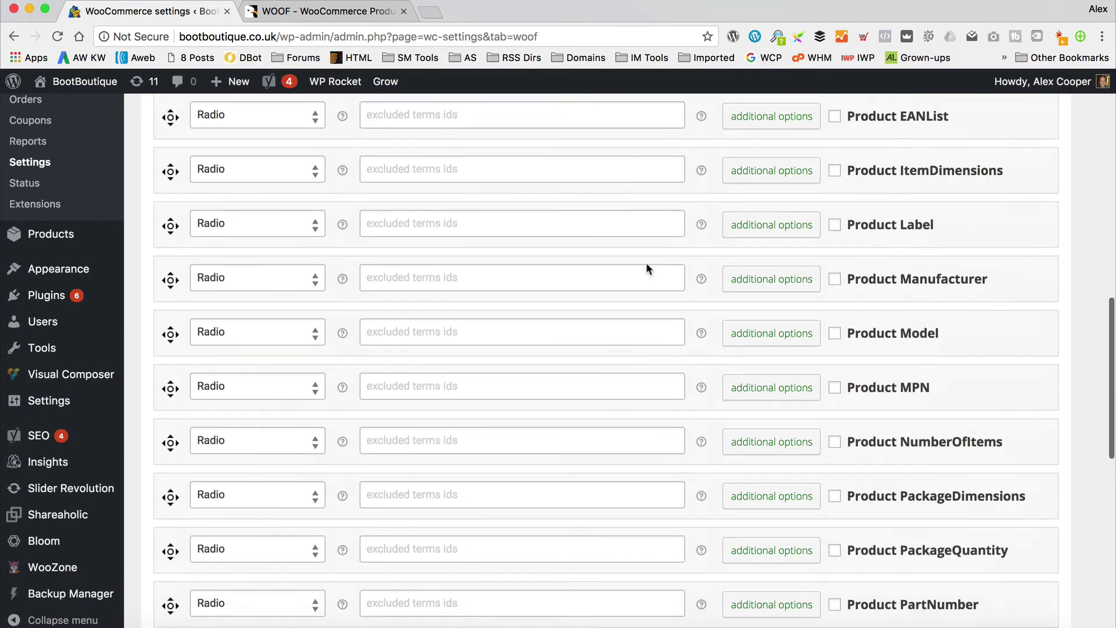
scroll(647, 268, "down", 5)
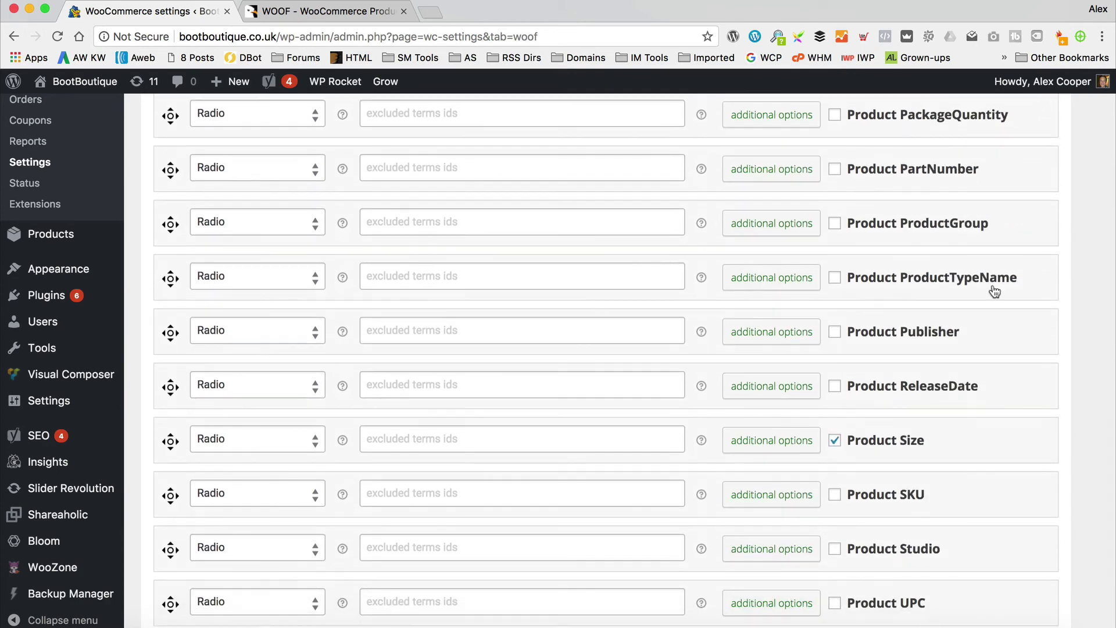
left_click(779, 444)
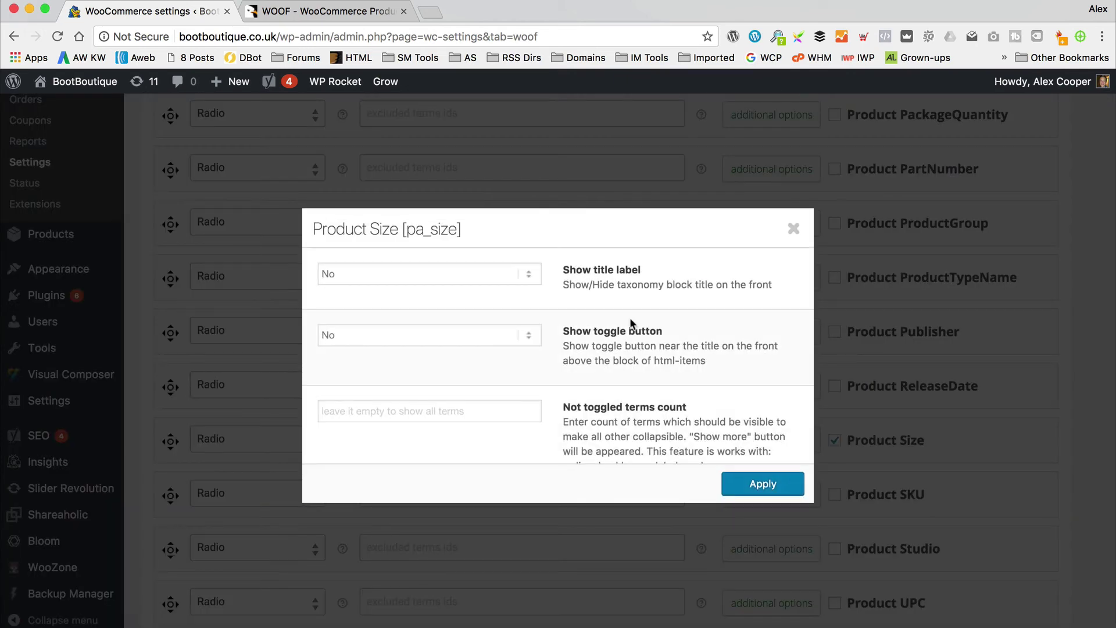
left_click(536, 277)
left_click(634, 287)
- Set the Product Size filter's taxonomy custom label to "Filter by Size"
scroll(633, 286, "down", 3)
scroll(633, 286, "down", 3)
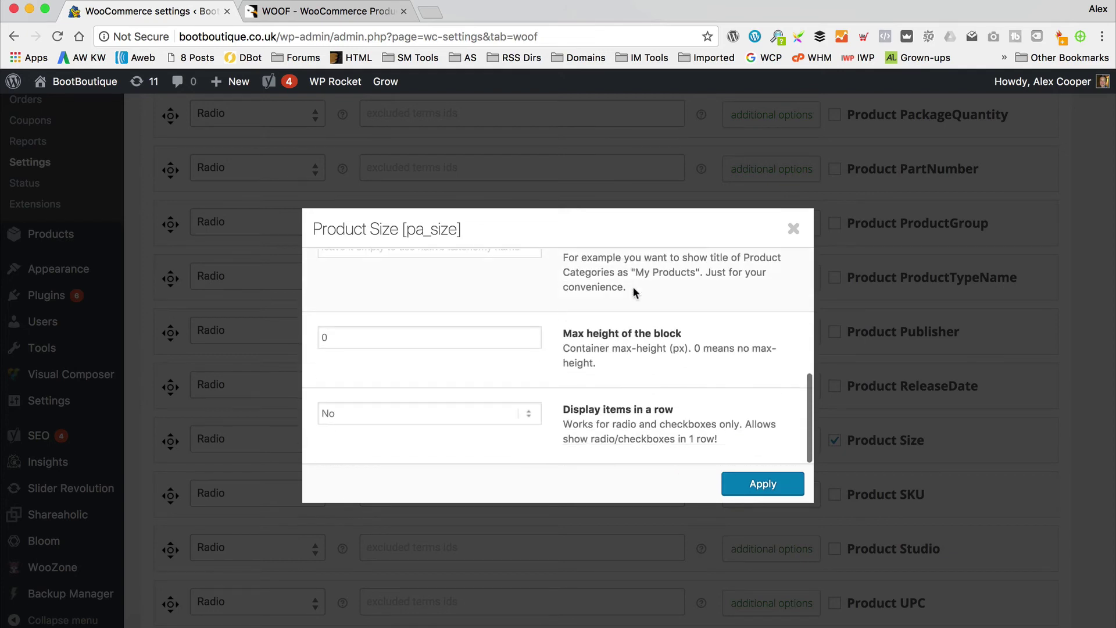
scroll(633, 286, "up", 2)
left_click(452, 336)
type("Filter by")
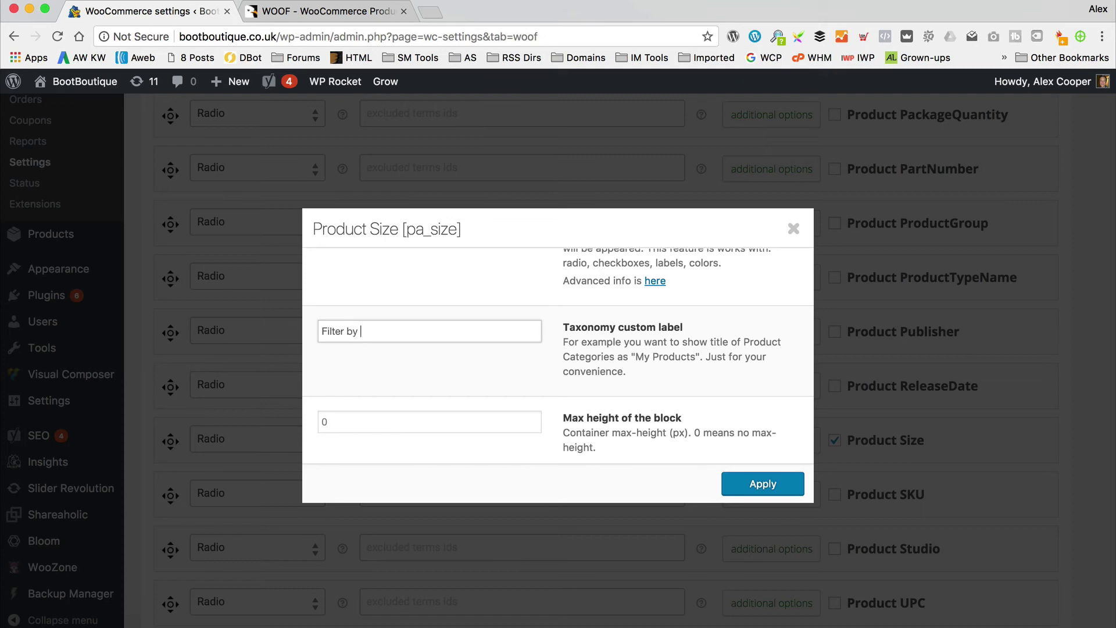
type(" Size")
- Set the Product Size filter's Show toggle button option to "Yes, show as closed" and apply the options
scroll(518, 367, "up", 5)
left_click(521, 336)
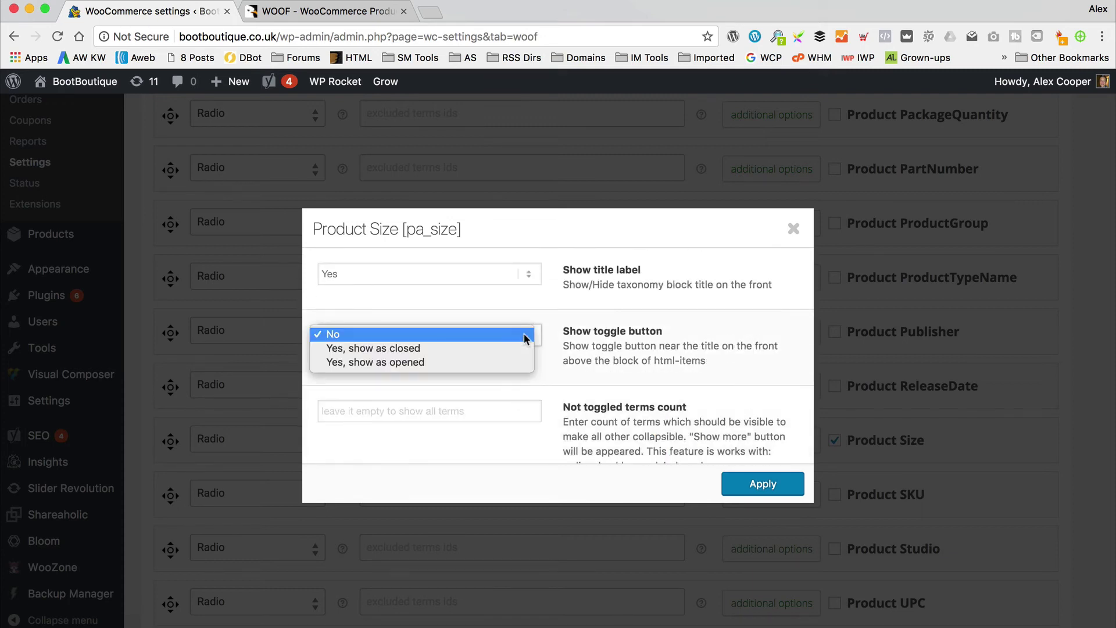
left_click(518, 349)
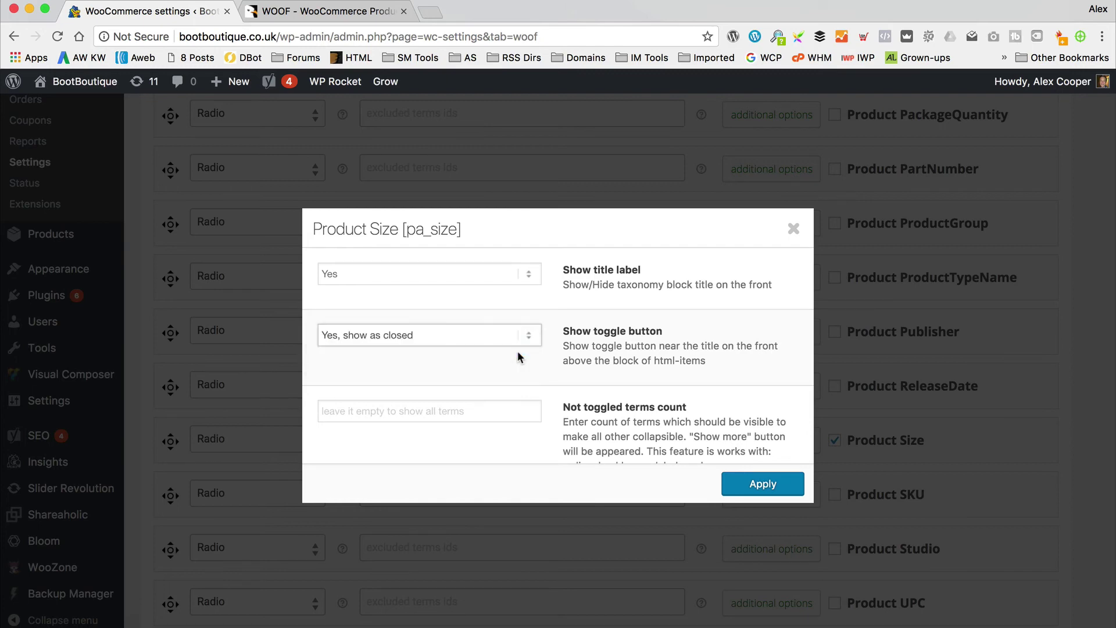
scroll(631, 336, "down", 8)
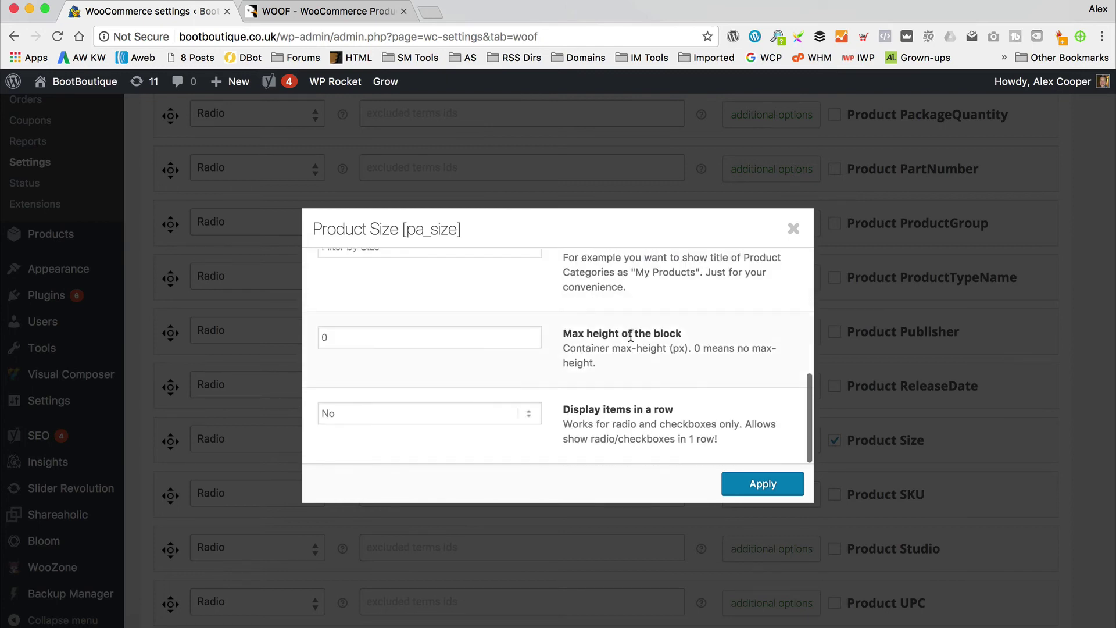
left_click(776, 489)
- Review the WOOF plugin's general options, including Set filter automatically, Show count and Hide empty terms, without changing them
scroll(523, 410, "up", 10)
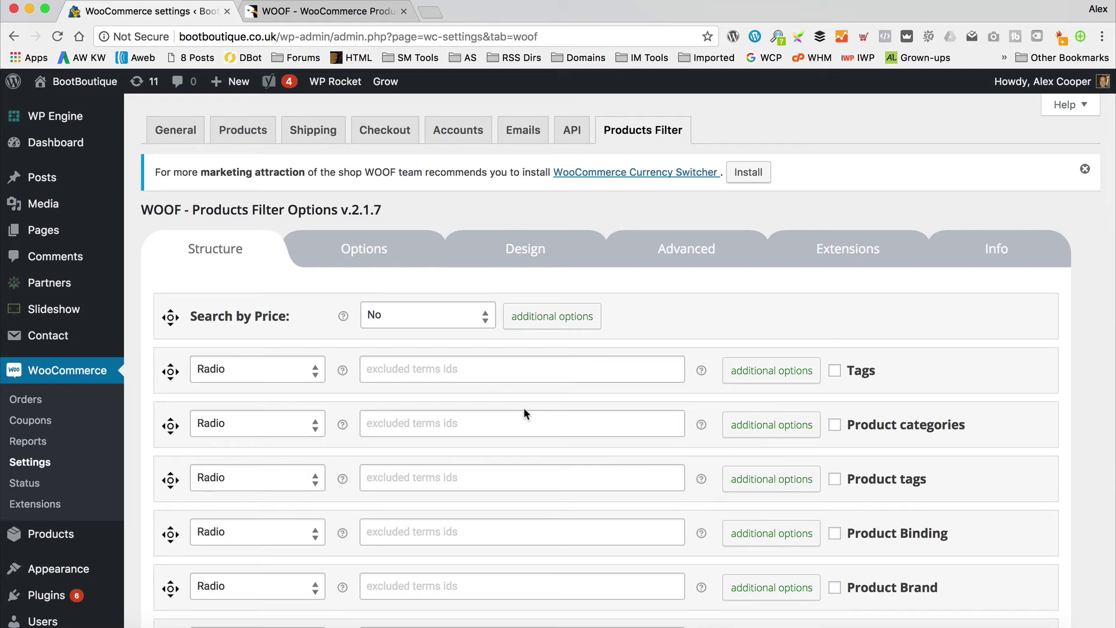
left_click(372, 247)
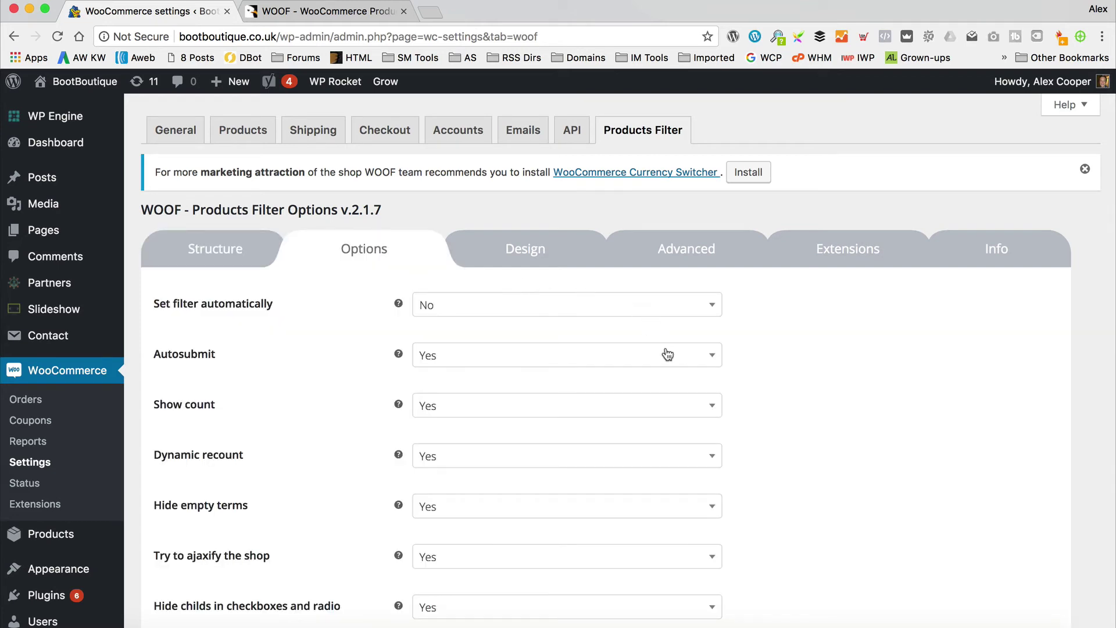
mouse_move(397, 301)
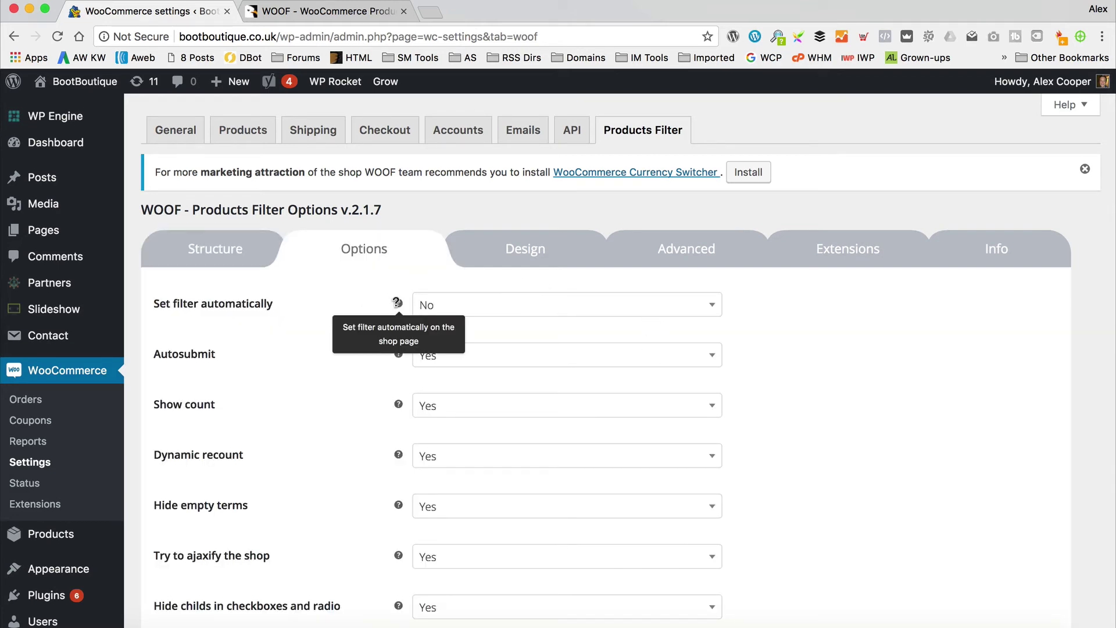
scroll(352, 316, "down", 1)
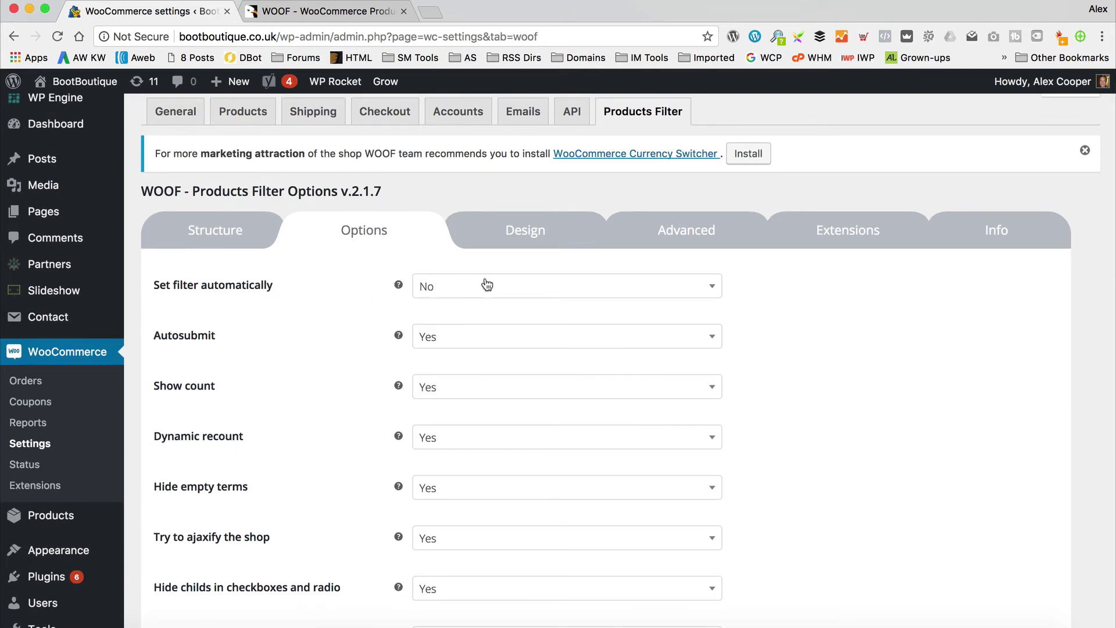
scroll(285, 310, "down", 3)
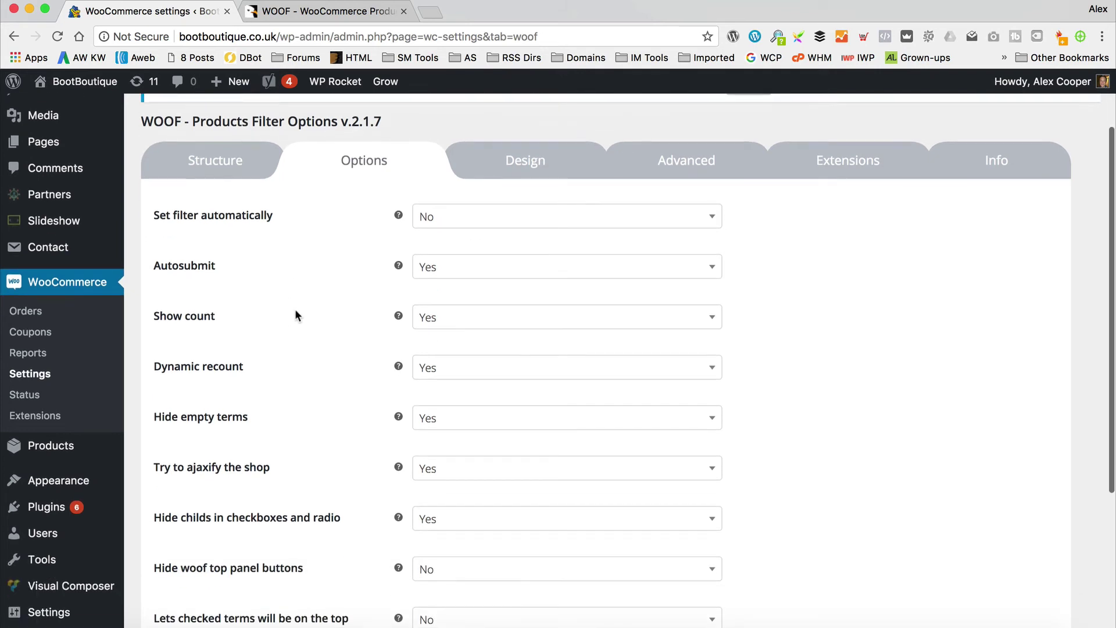
scroll(295, 315, "down", 3)
left_click(510, 252)
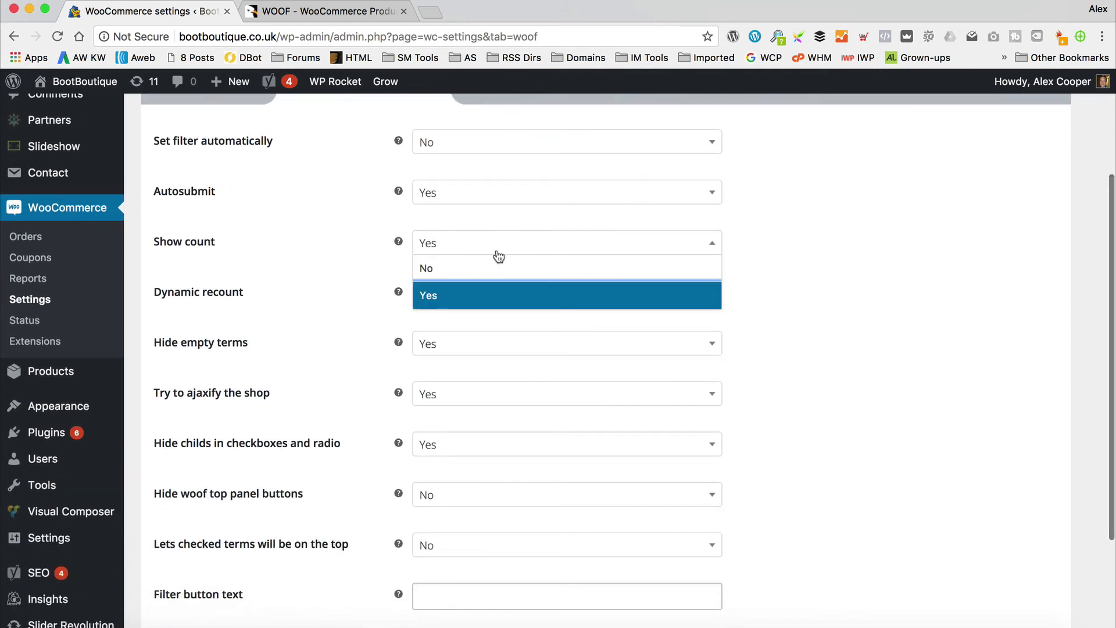
left_click(305, 277)
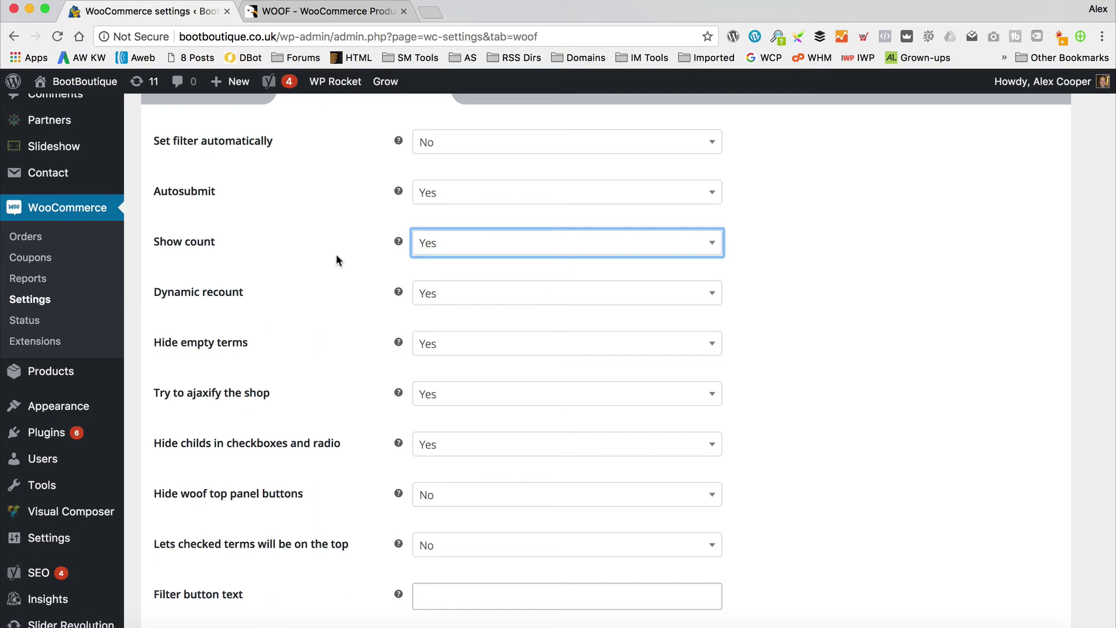
scroll(340, 258, "down", 1)
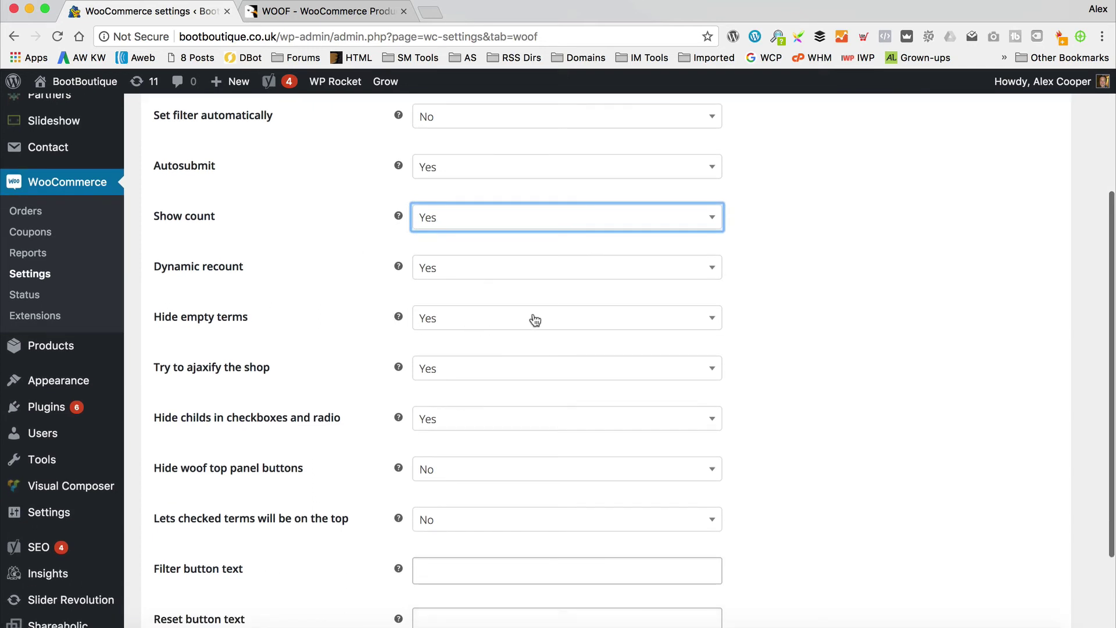
left_click(565, 318)
left_click(903, 302)
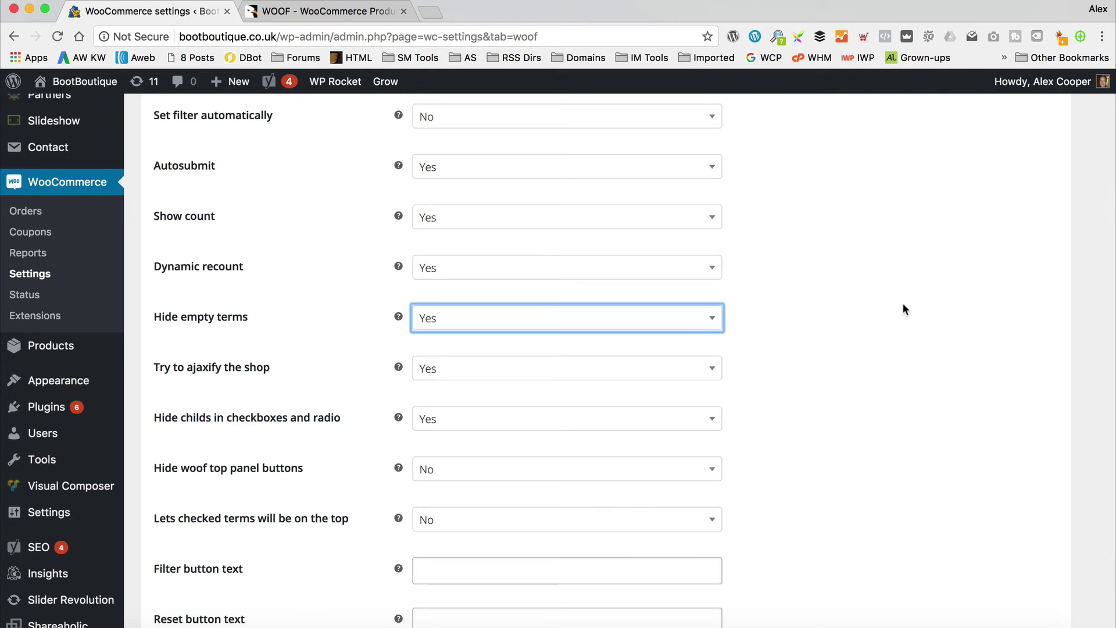
scroll(803, 333, "down", 3)
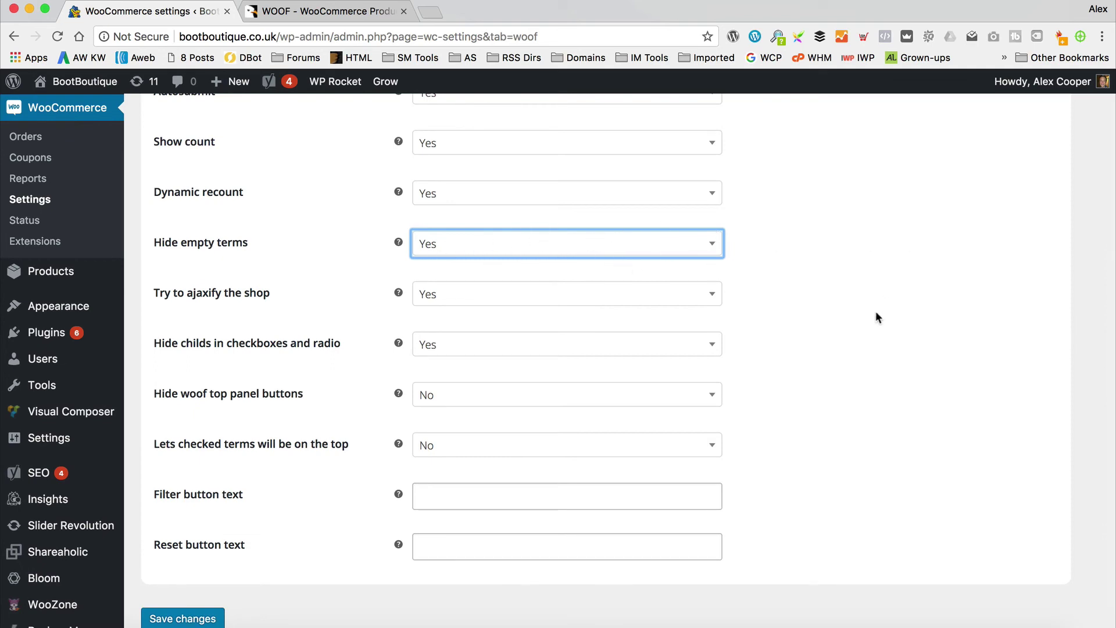
scroll(401, 399, "up", 10)
scroll(624, 389, "down", 9)
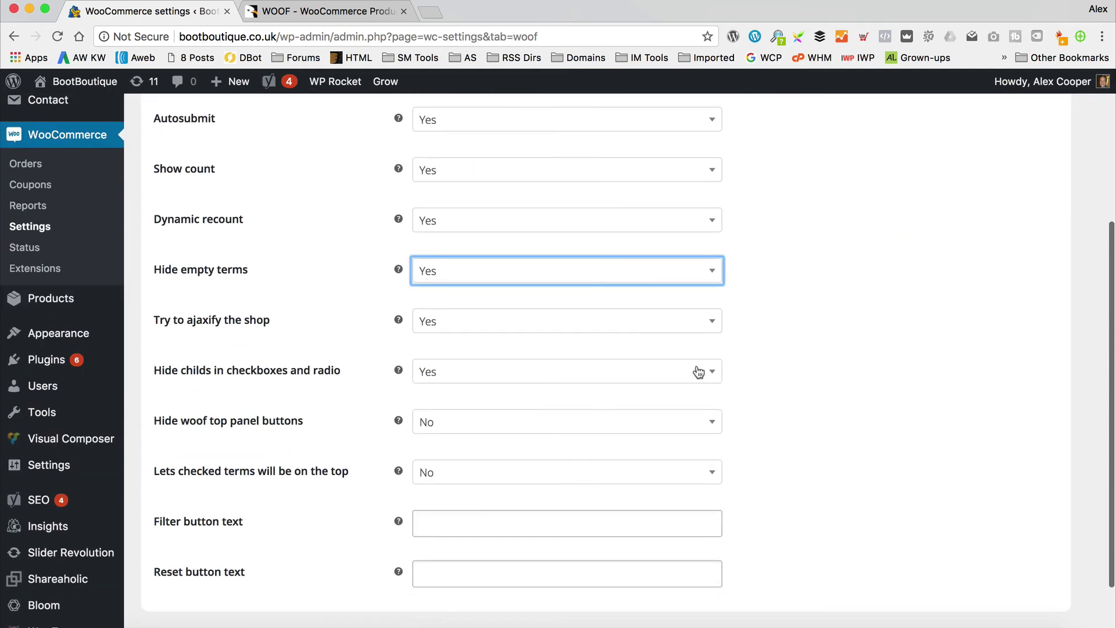
scroll(390, 508, "up", 8)
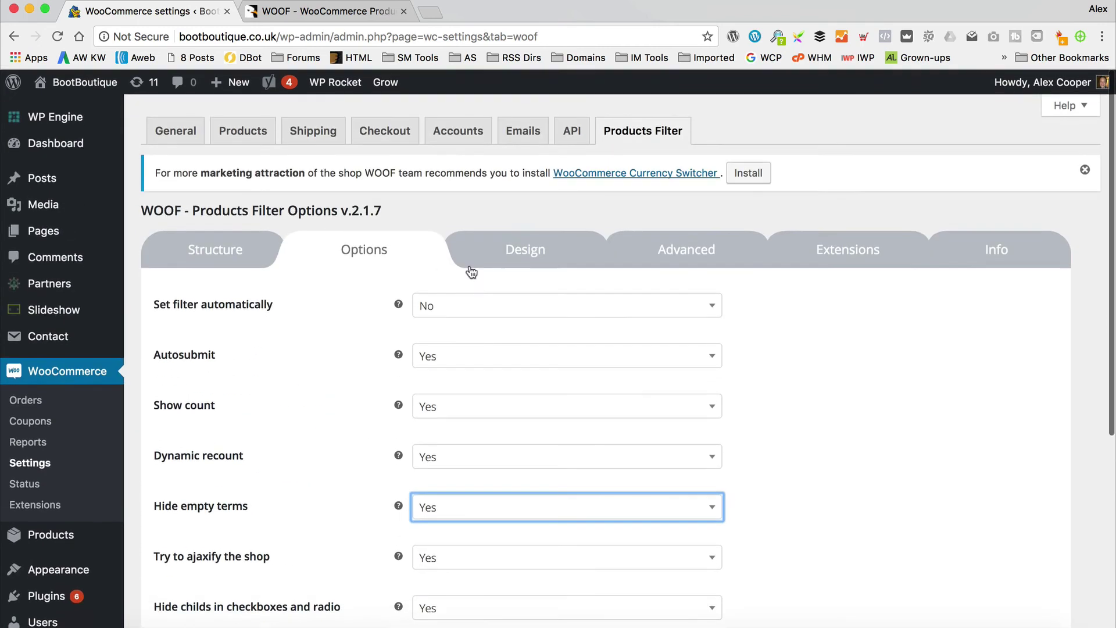
- In the WOOF design settings, set the radio and checkboxes skin to flat_flat
left_click(498, 265)
left_click(490, 343)
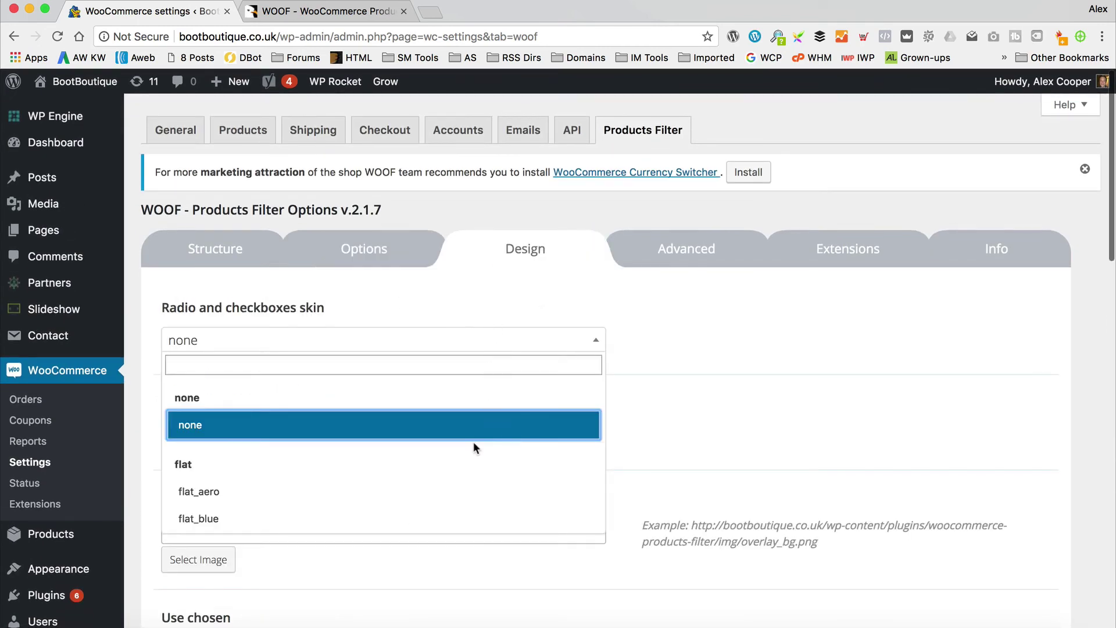
scroll(476, 449, "down", 4)
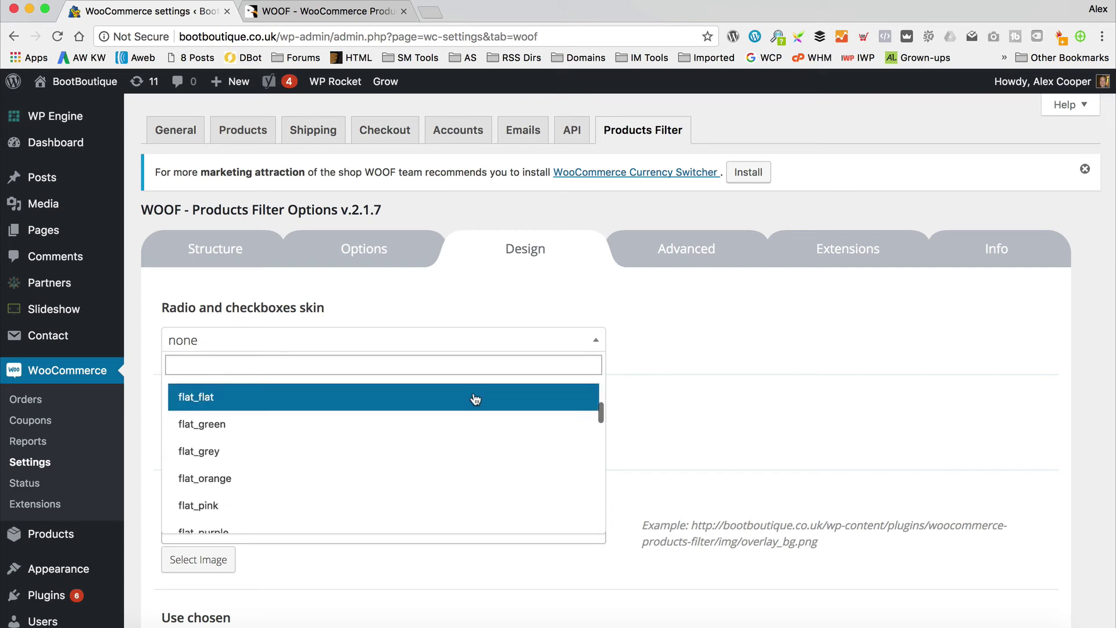
left_click(475, 398)
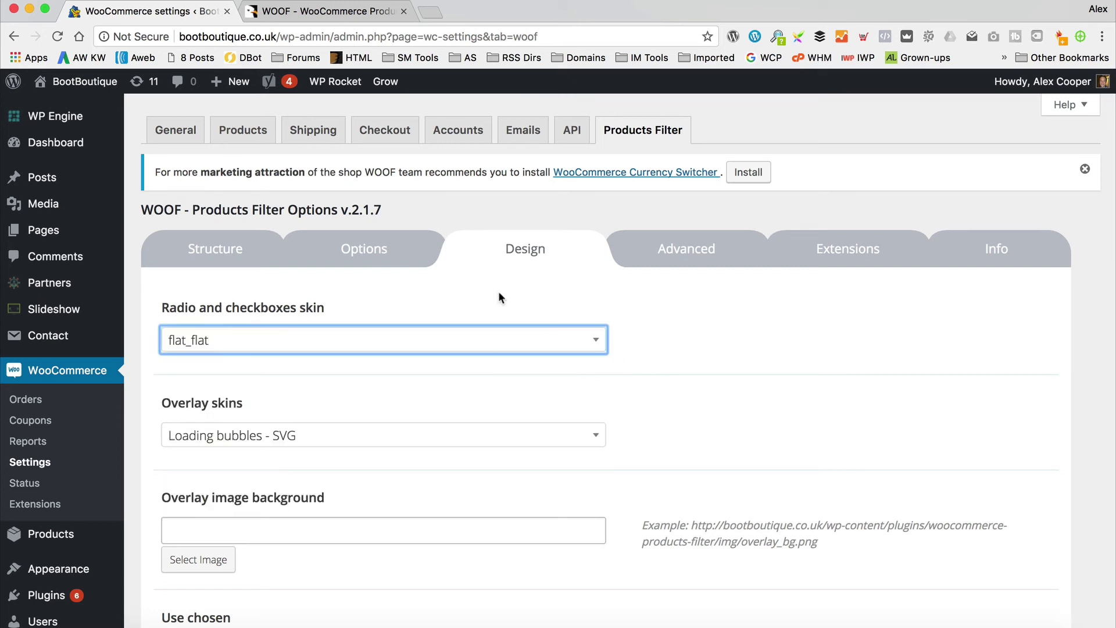
- Set the overlay skin to "Loading balls - SVG" in the WOOF design settings
left_click(372, 446)
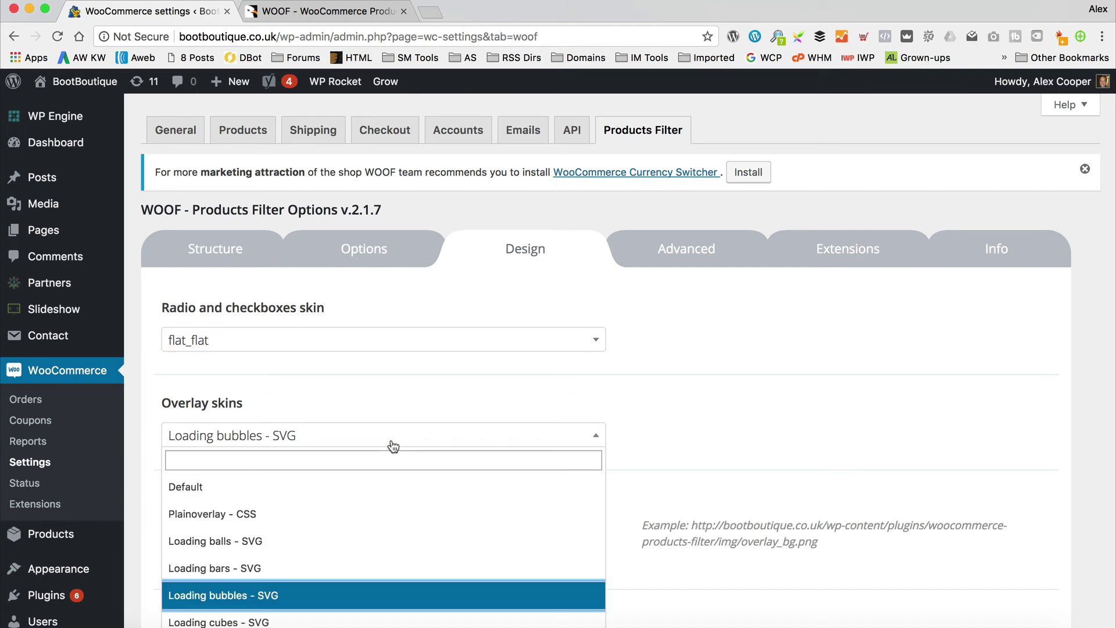
left_click(455, 570)
left_click(434, 444)
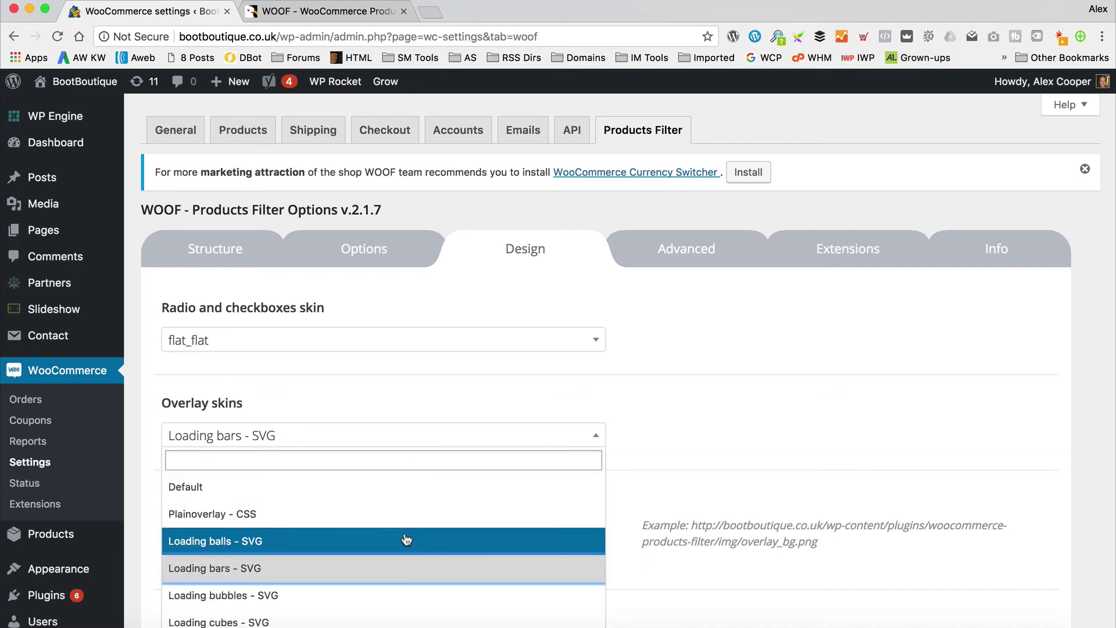
left_click(406, 540)
- Look through the remaining WOOF design settings and save the changes
scroll(689, 381, "down", 4)
scroll(689, 377, "down", 7)
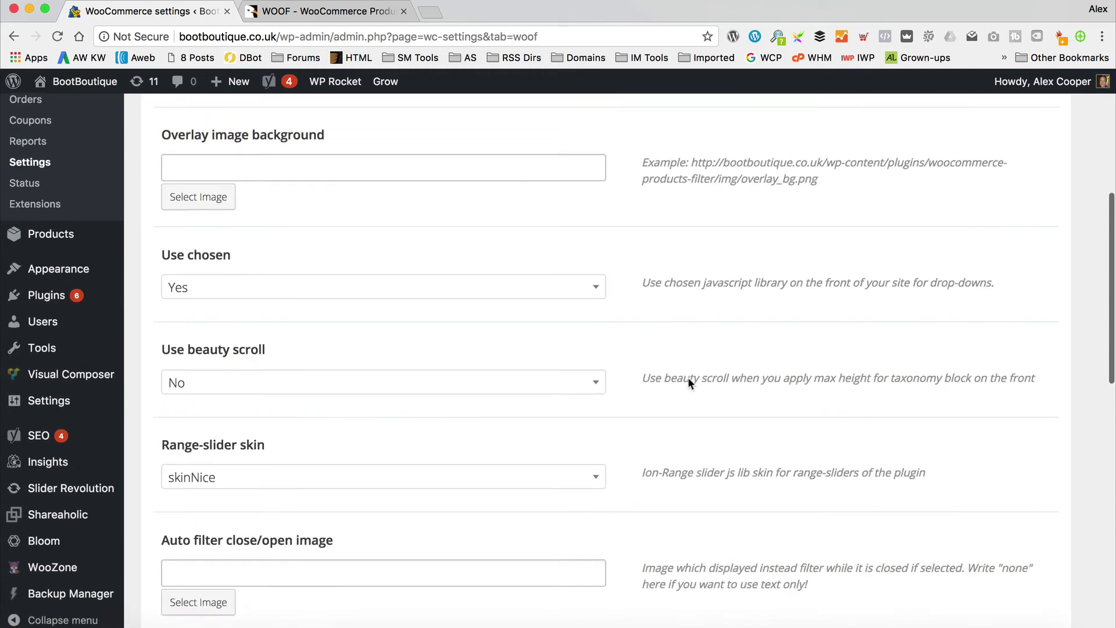
scroll(632, 278, "down", 8)
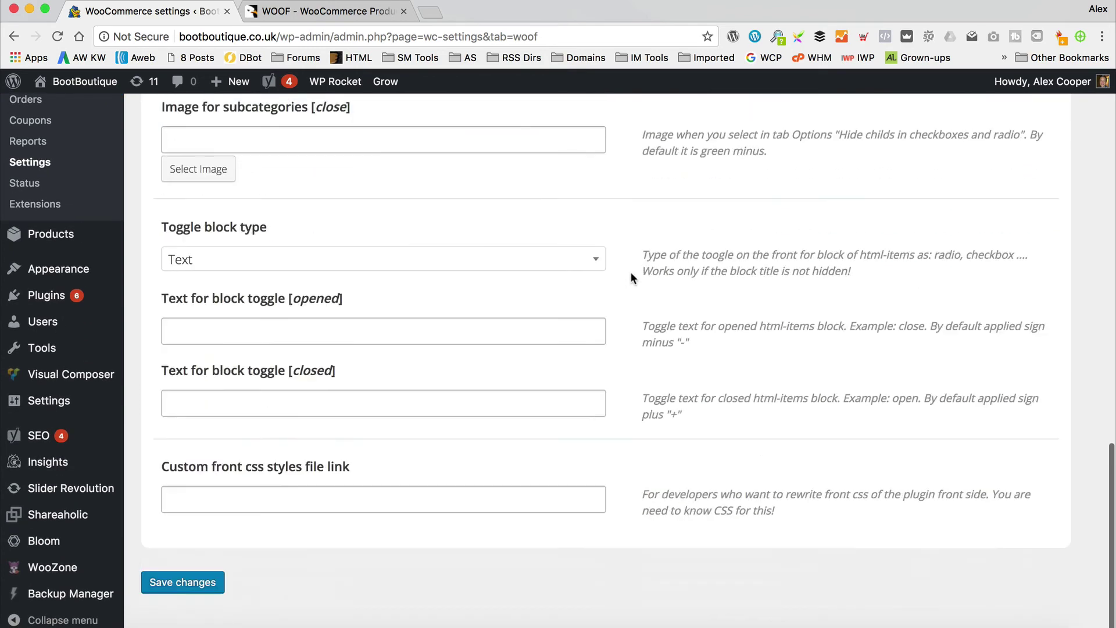
left_click(158, 566)
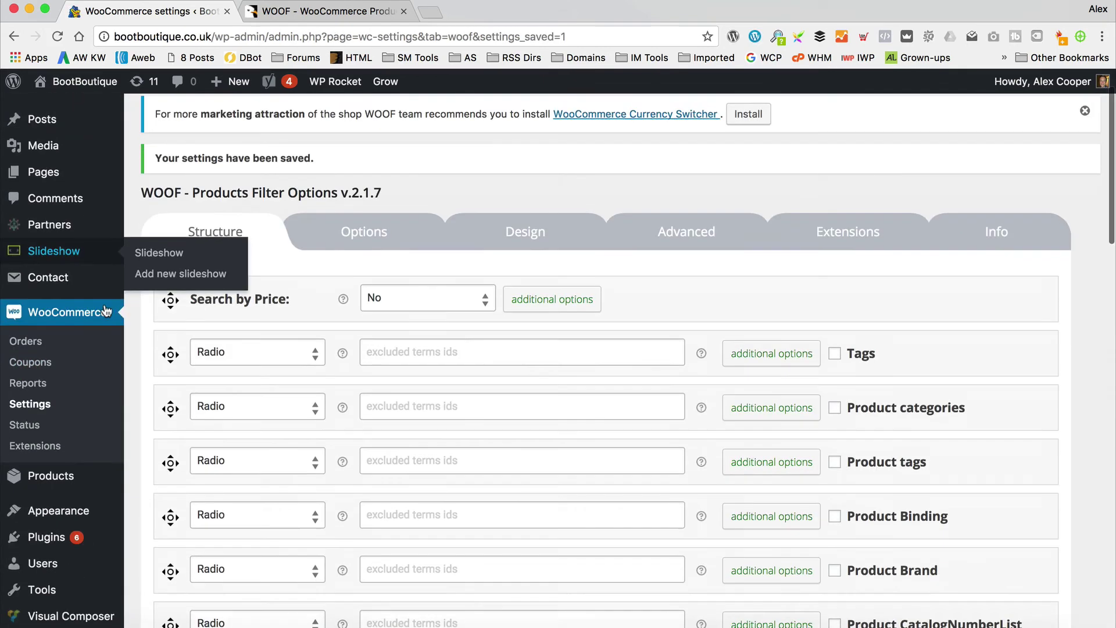
- Go to the WordPress Widgets page and delete the Active Product Filters widget from the Shop Sidebar
scroll(93, 349, "down", 3)
mouse_move(91, 474)
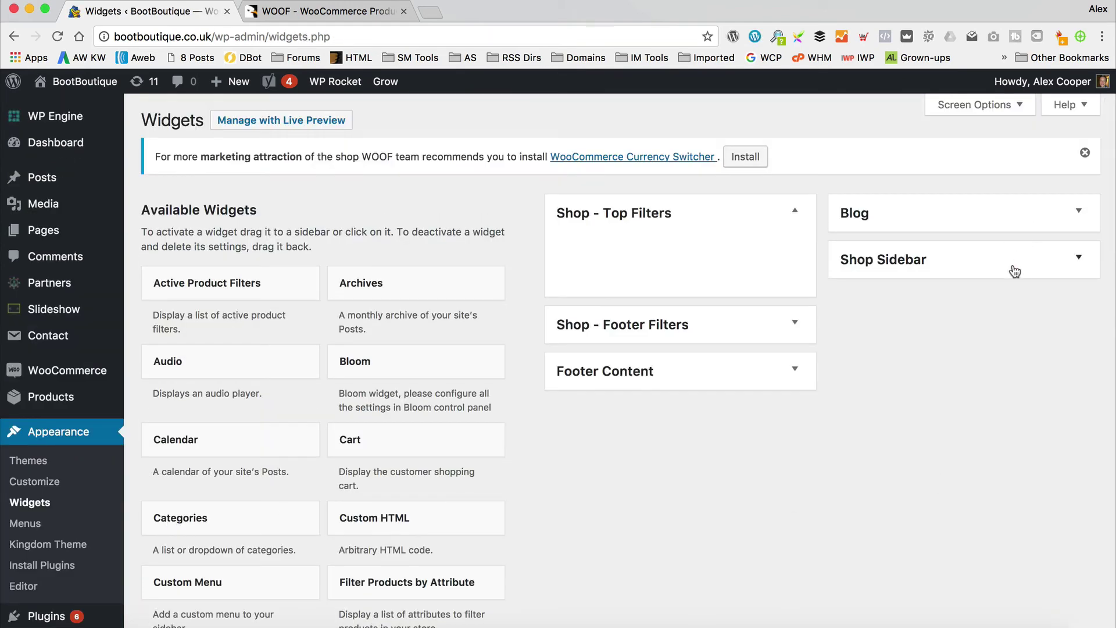
left_click(1014, 271)
scroll(997, 308, "down", 1)
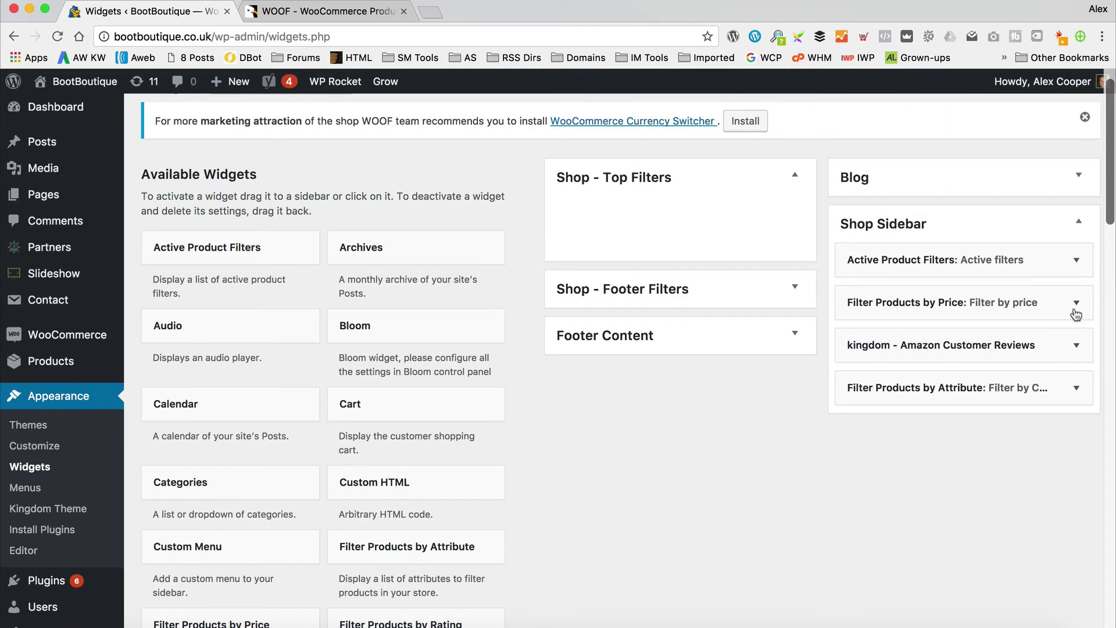
left_click(1076, 259)
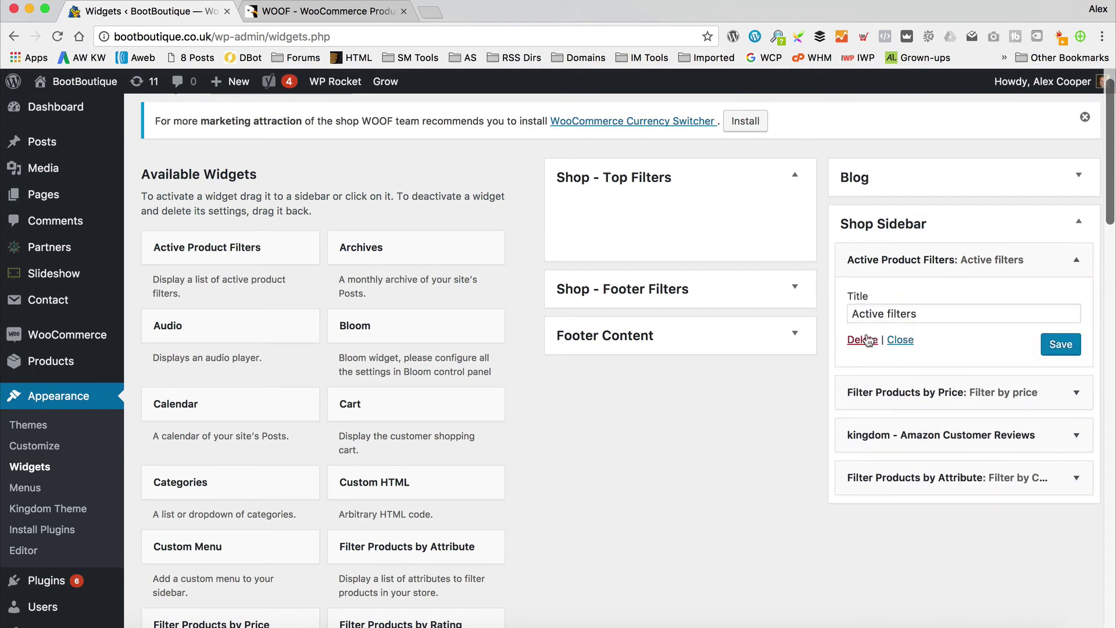
- Delete the kingdom - Amazon Customer Reviews and Filter Products by Attribute widgets from the Shop Sidebar
left_click(1077, 260)
left_click(1076, 260)
left_click(1076, 301)
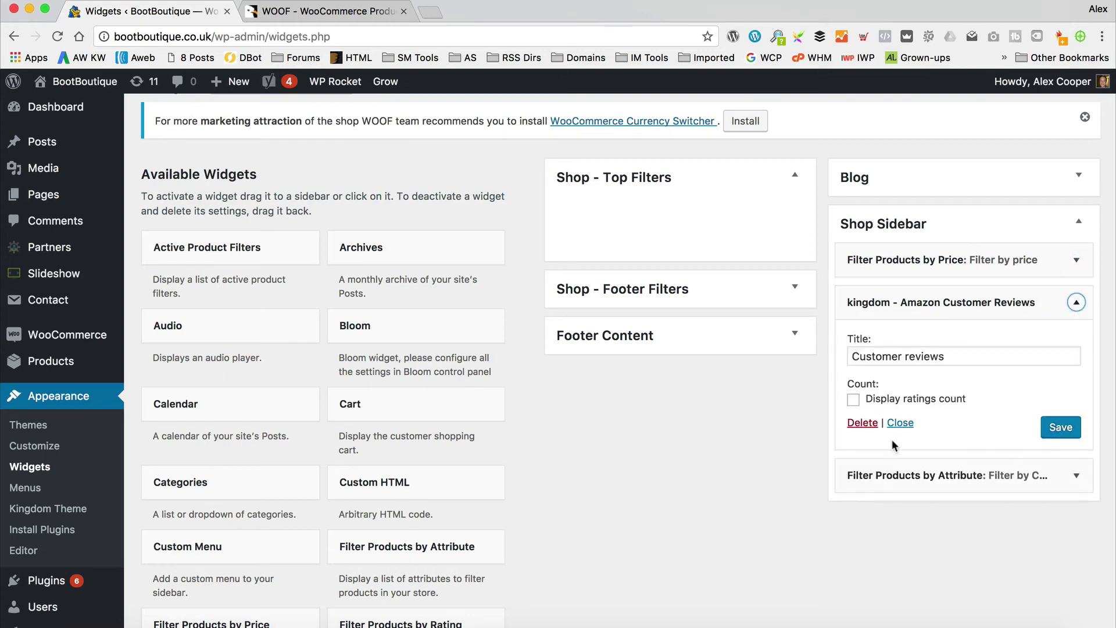
left_click(1076, 302)
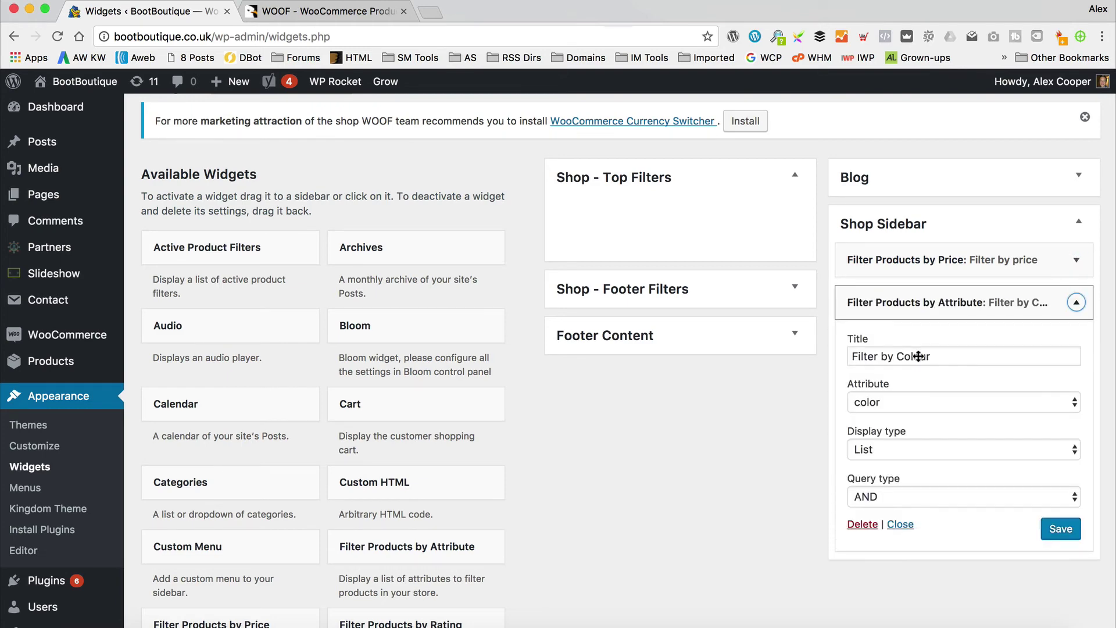
- Add the WOOF - WooCommerce Products Filter widget to the Shop Sidebar below Filter Products by Price
scroll(466, 326, "down", 20)
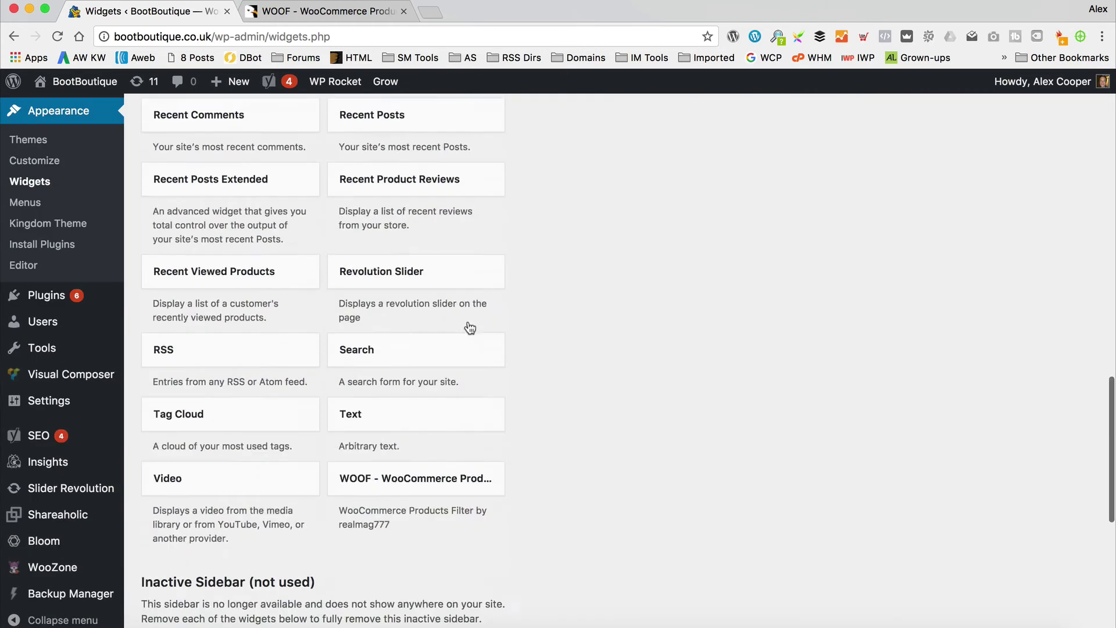
scroll(468, 327, "up", 7)
scroll(470, 328, "up", 2)
left_click_drag(442, 512, 939, 334)
scroll(802, 269, "up", 10)
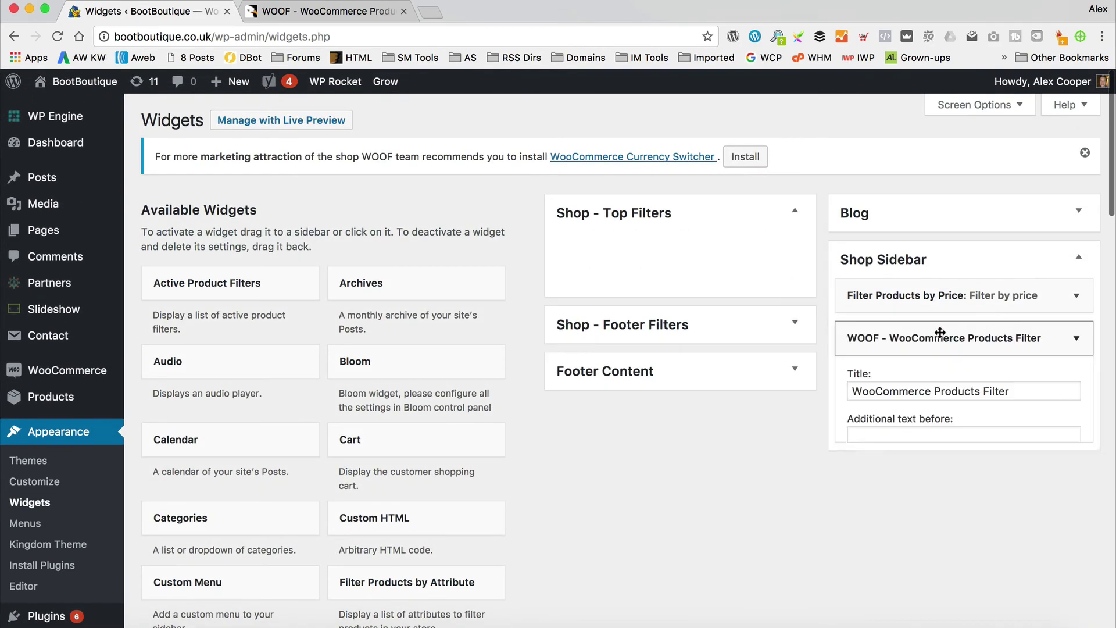
- Shorten the WOOF widget's title to "Filter" and save the widget
scroll(957, 324, "down", 3)
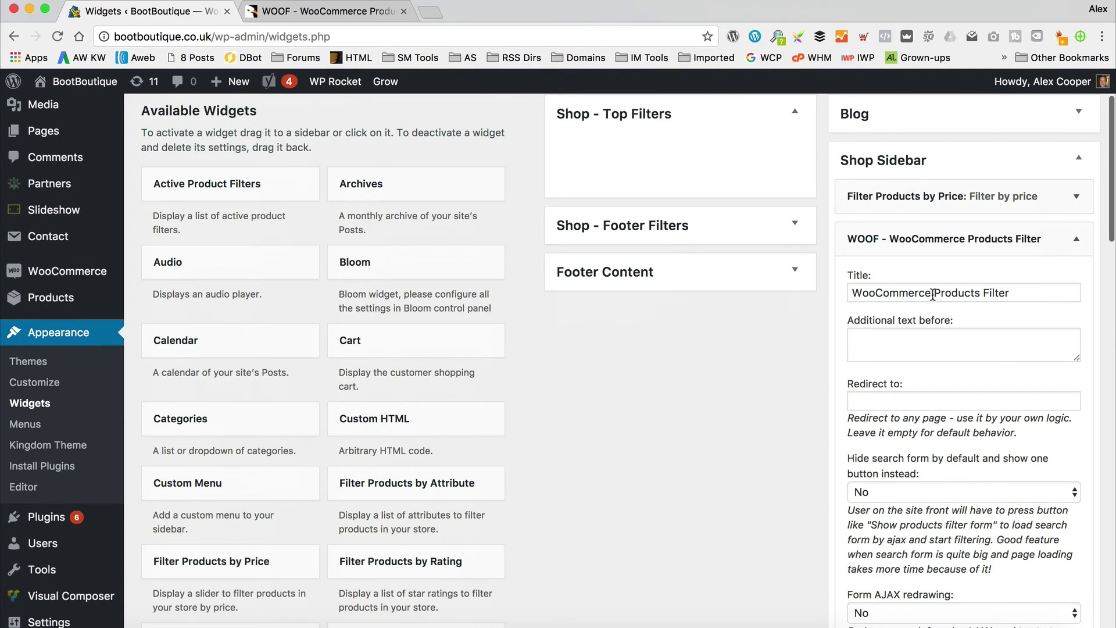
left_click_drag(933, 294, 812, 289)
left_click_drag(985, 293, 765, 293)
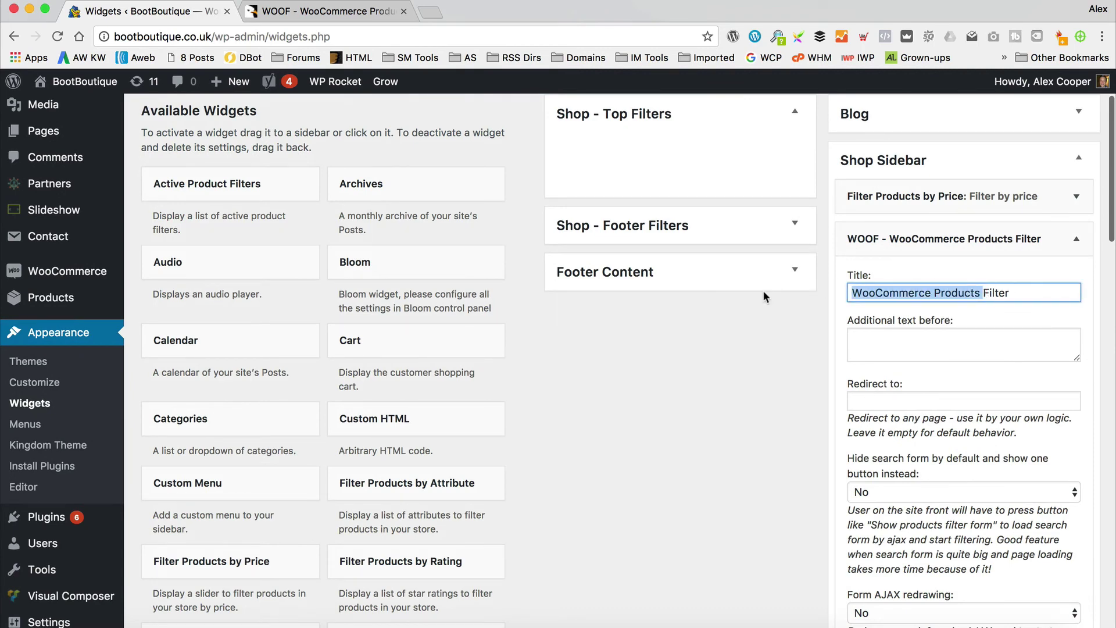
key("BackSpace")
scroll(970, 267, "down", 2)
scroll(969, 267, "down", 2)
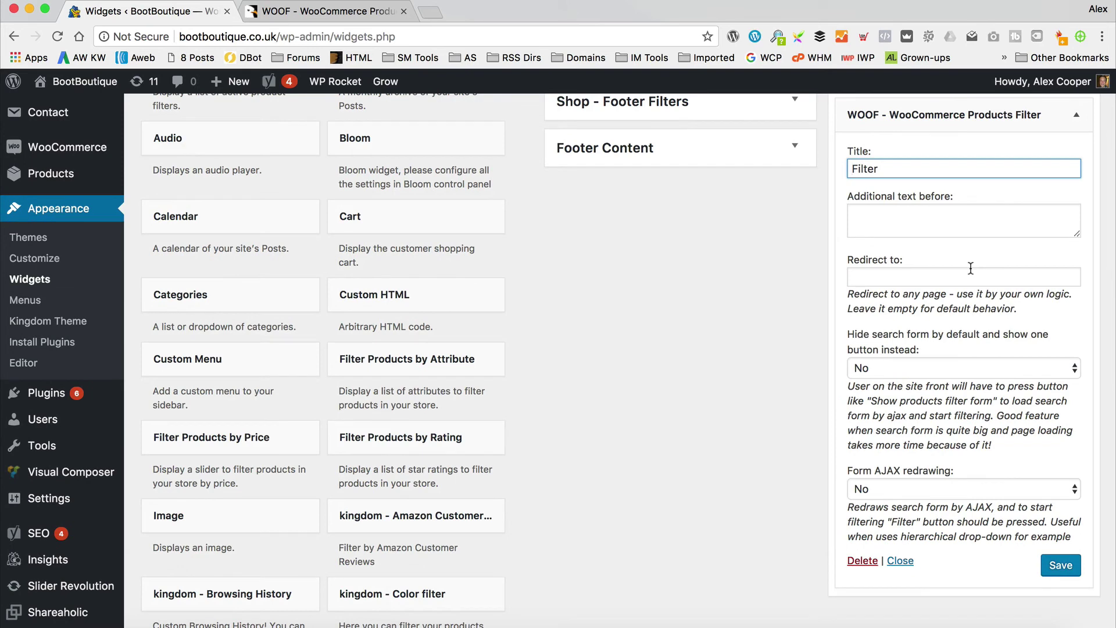
scroll(971, 268, "down", 2)
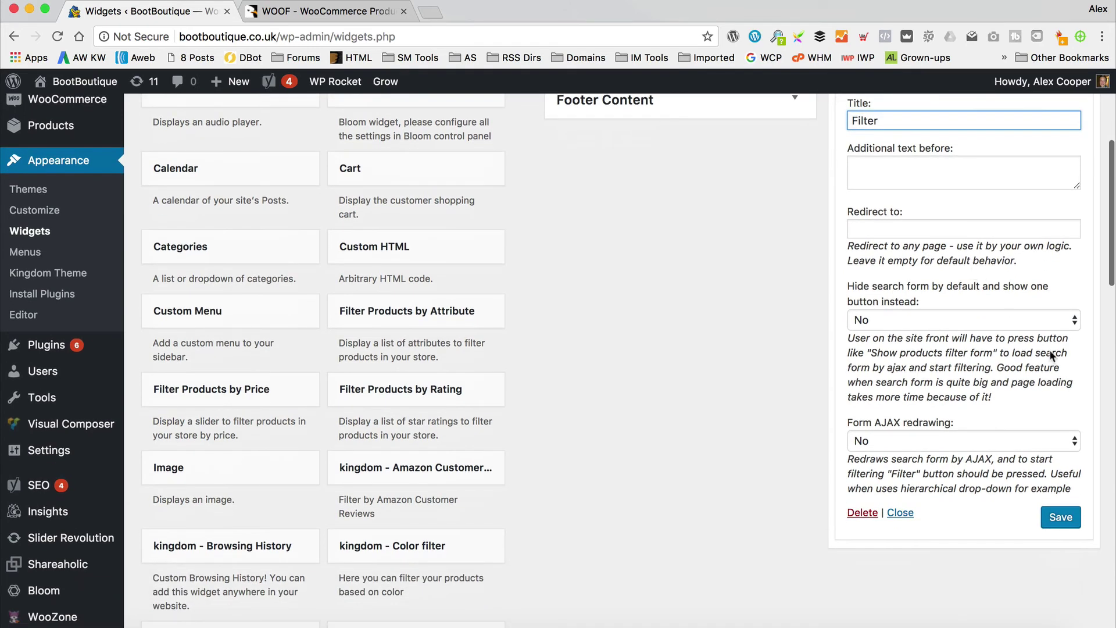
left_click(1056, 516)
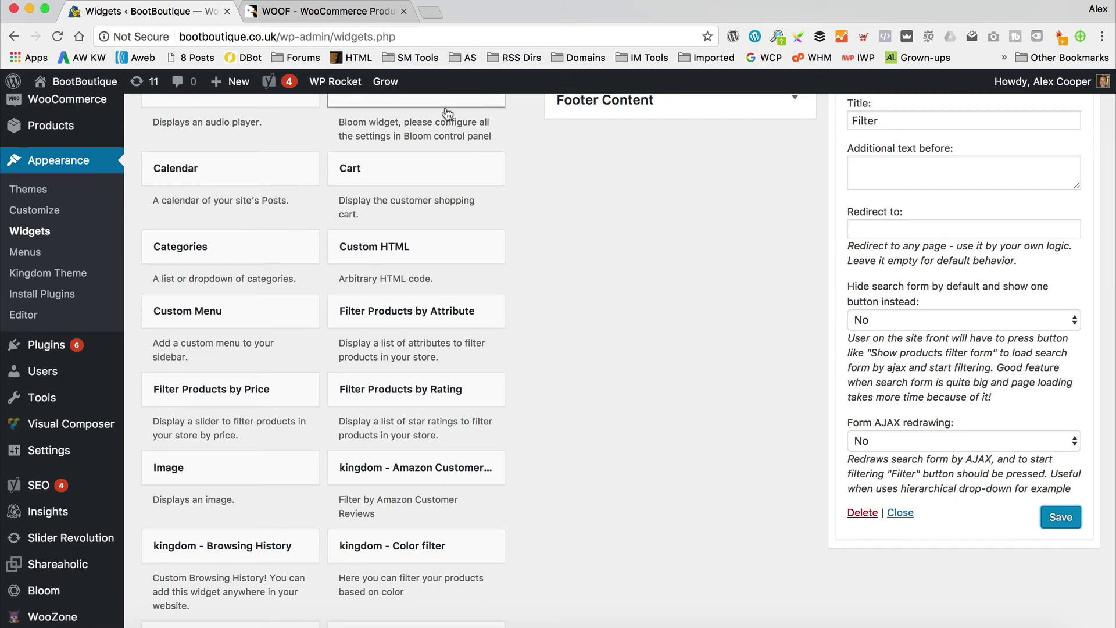
- Open the Fly London category on the live shop and expand the Filter by Colour list
mouse_move(81, 84)
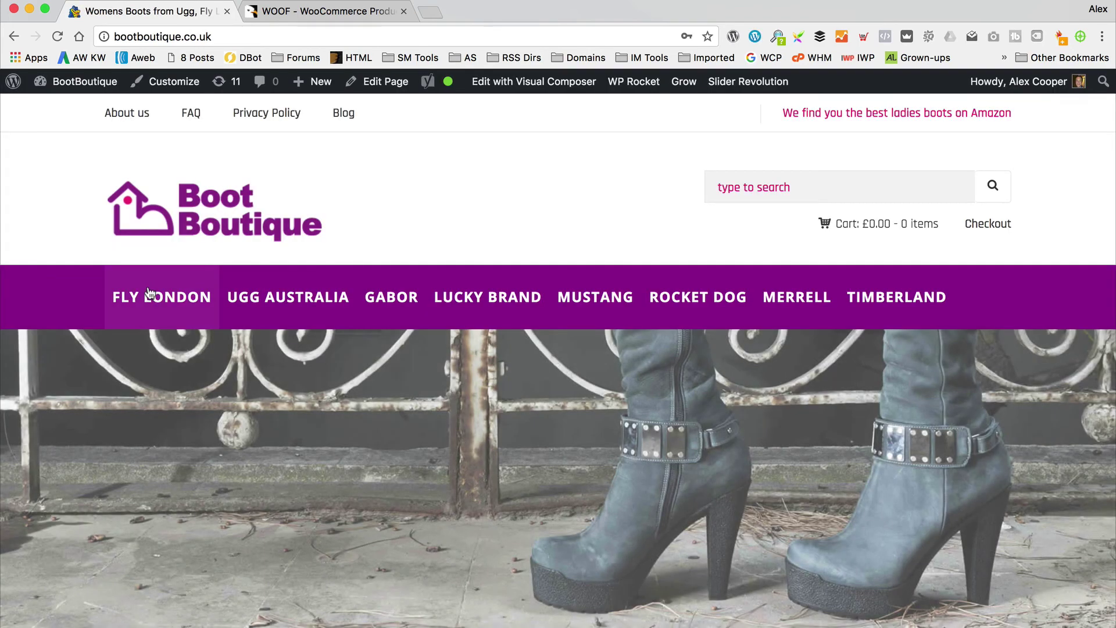
left_click(150, 294)
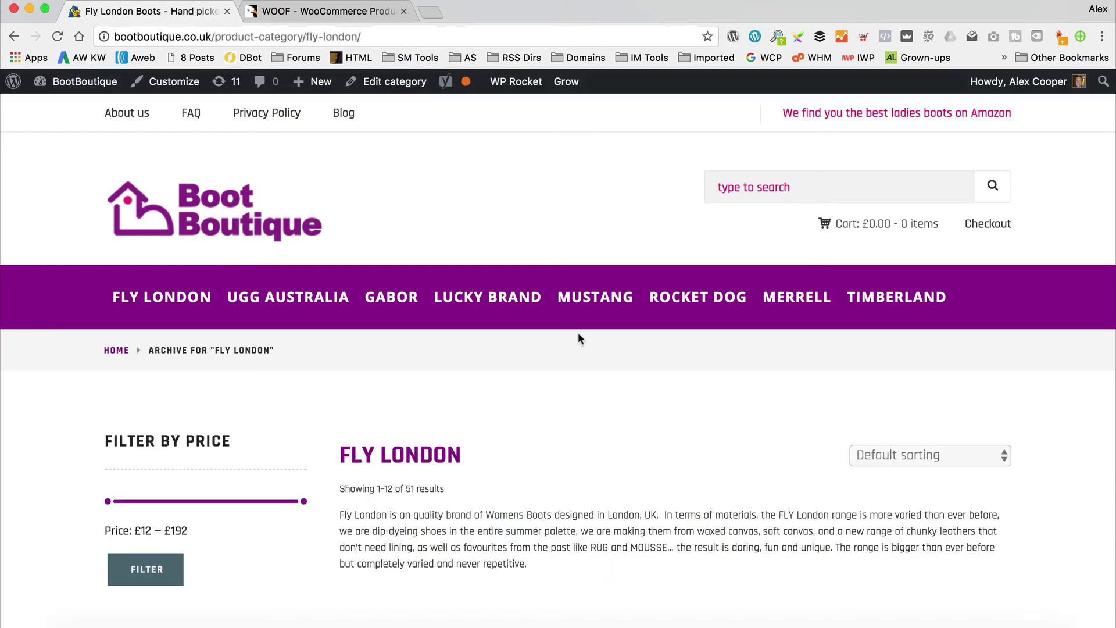
scroll(578, 337, "down", 5)
scroll(578, 335, "down", 2)
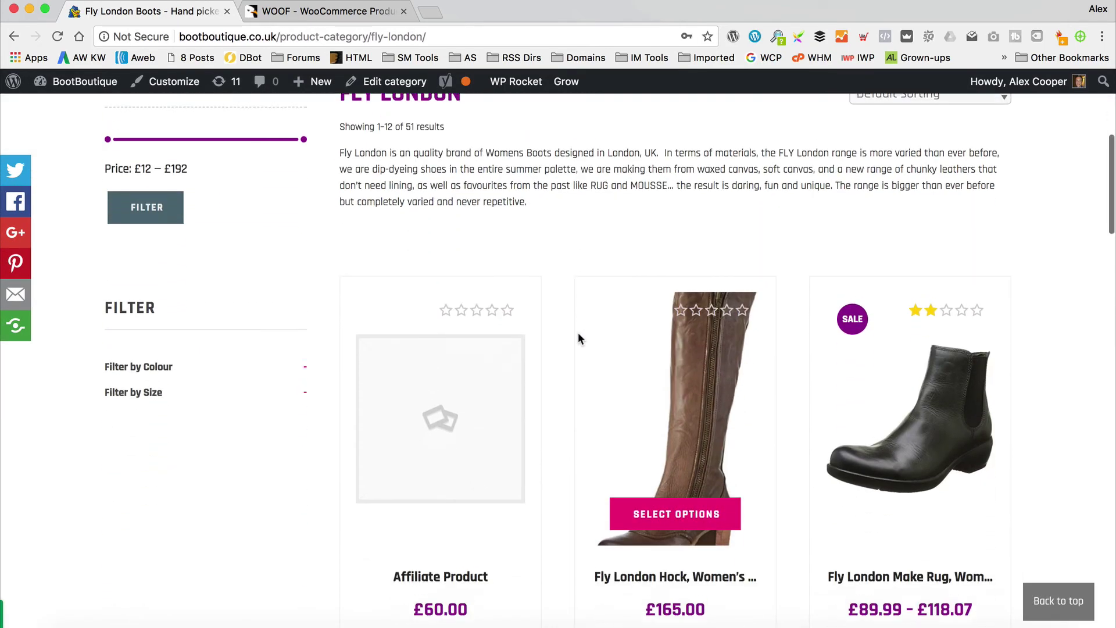
left_click(305, 365)
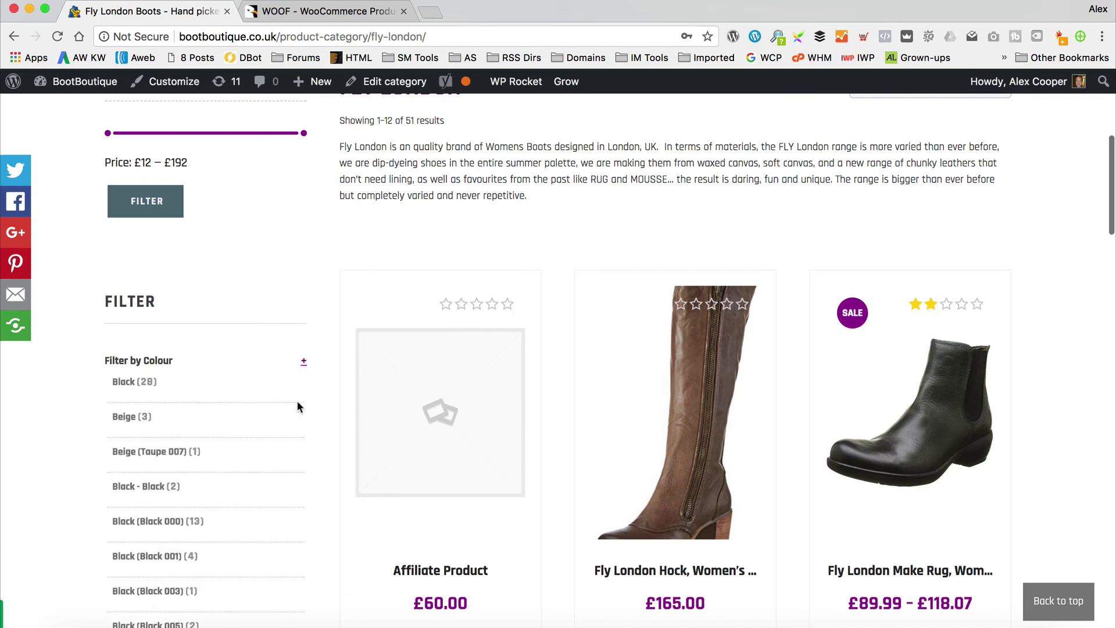
scroll(293, 419, "down", 4)
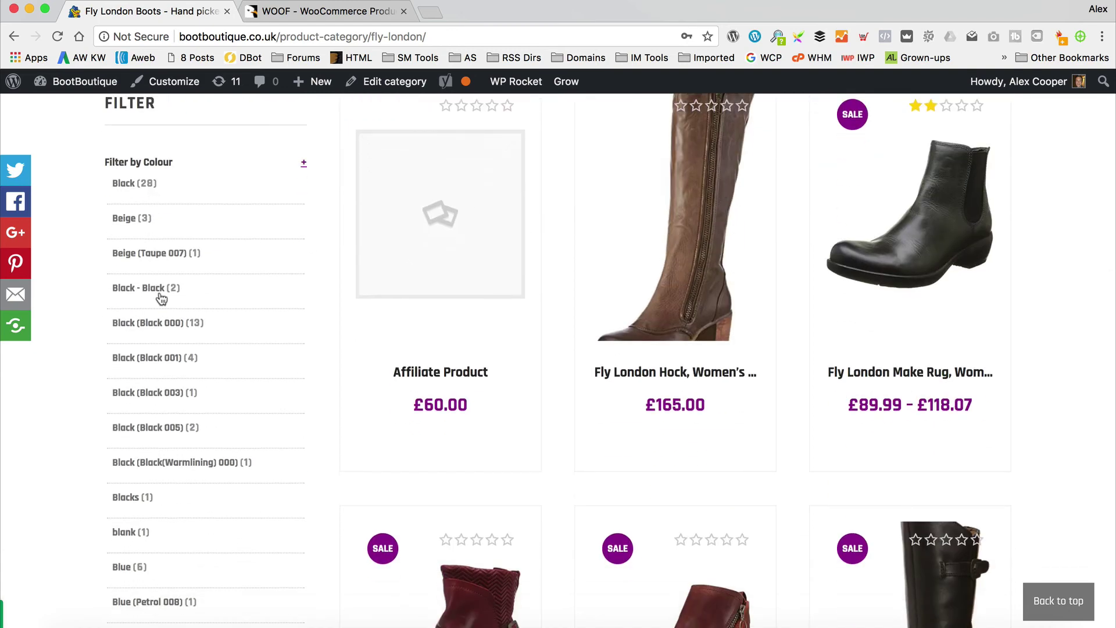
scroll(157, 410, "up", 2)
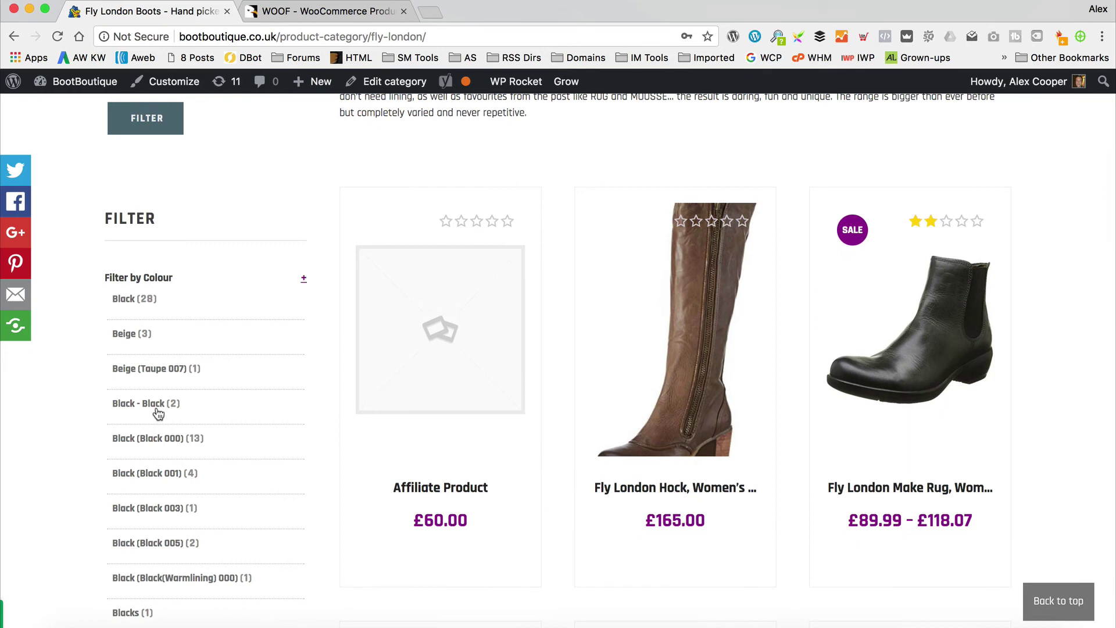
- Test the colour filter by choosing Black - Black and Brown (Dk.Brown(Warmlining) 001)
left_click(168, 402)
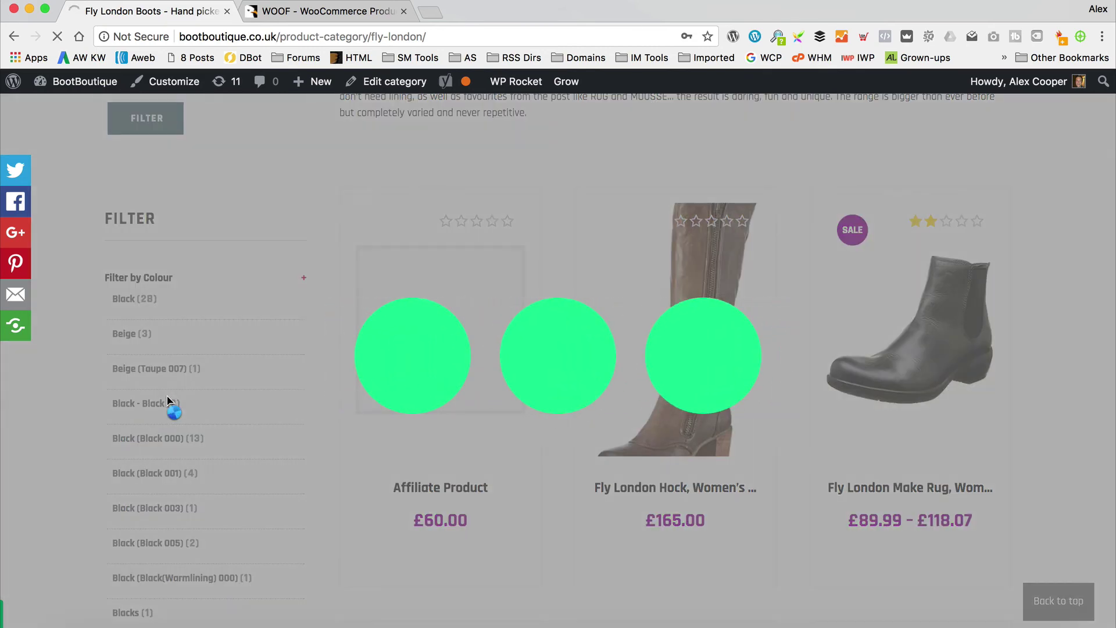
scroll(168, 399, "down", 5)
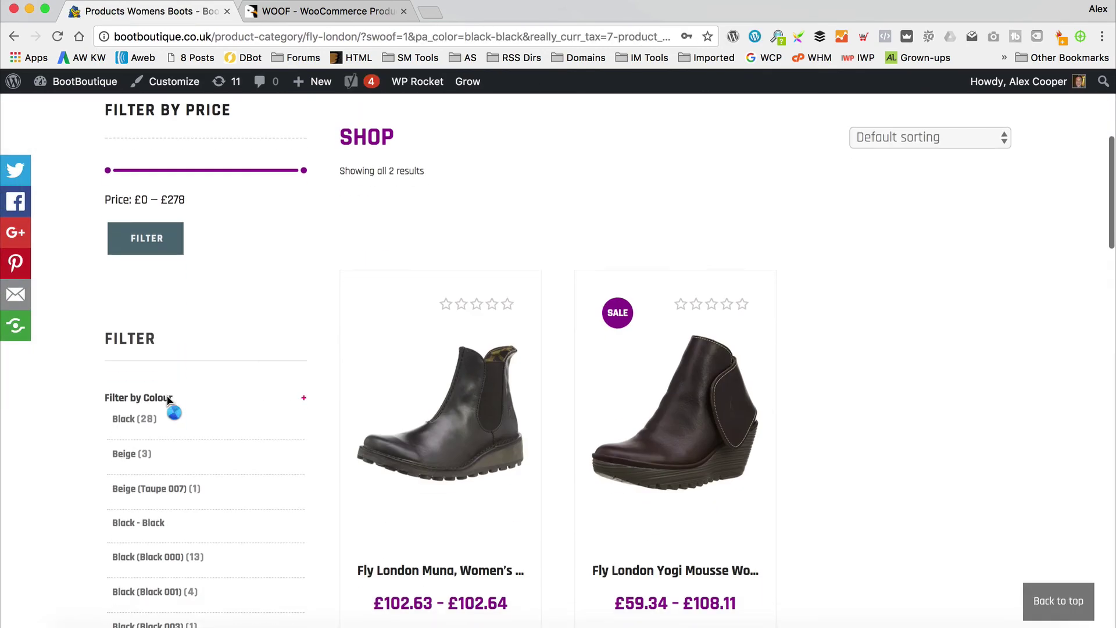
scroll(168, 399, "down", 2)
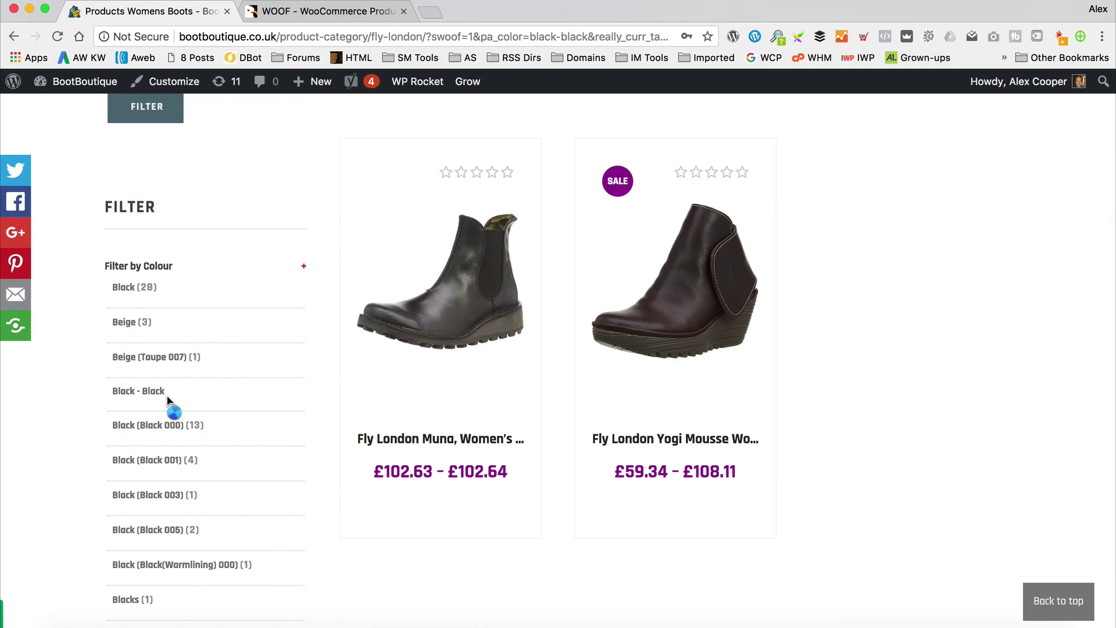
scroll(120, 440, "down", 9)
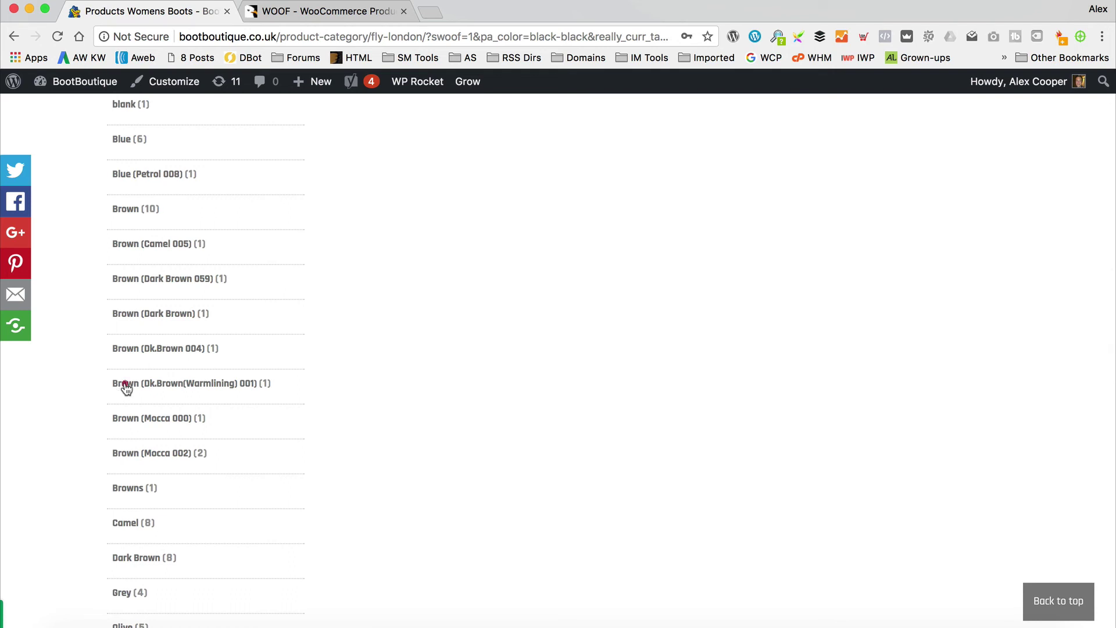
left_click(125, 384)
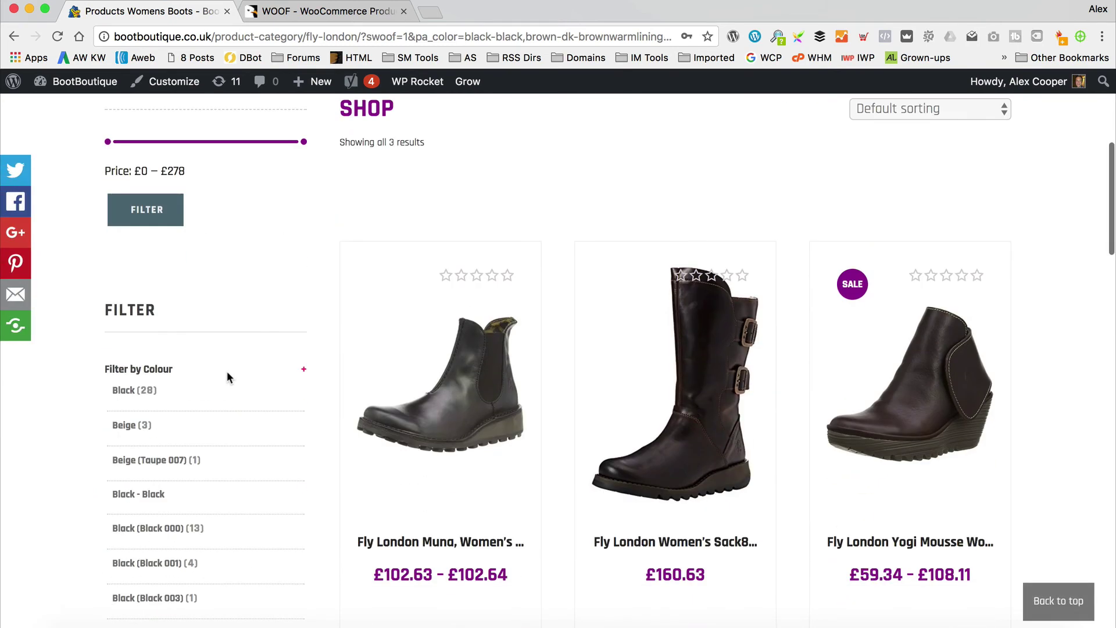
- Collapse the colour list, expand Filter by Size, choose a size and review the filtered shop page
left_click(303, 371)
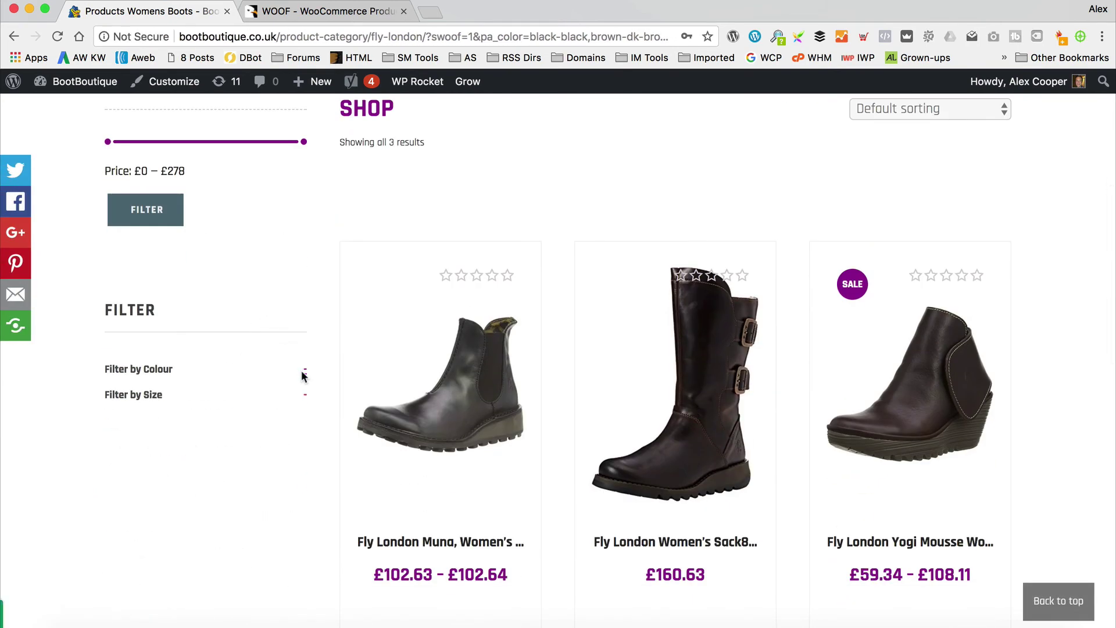
scroll(307, 375, "down", 1)
left_click(304, 371)
scroll(305, 372, "down", 5)
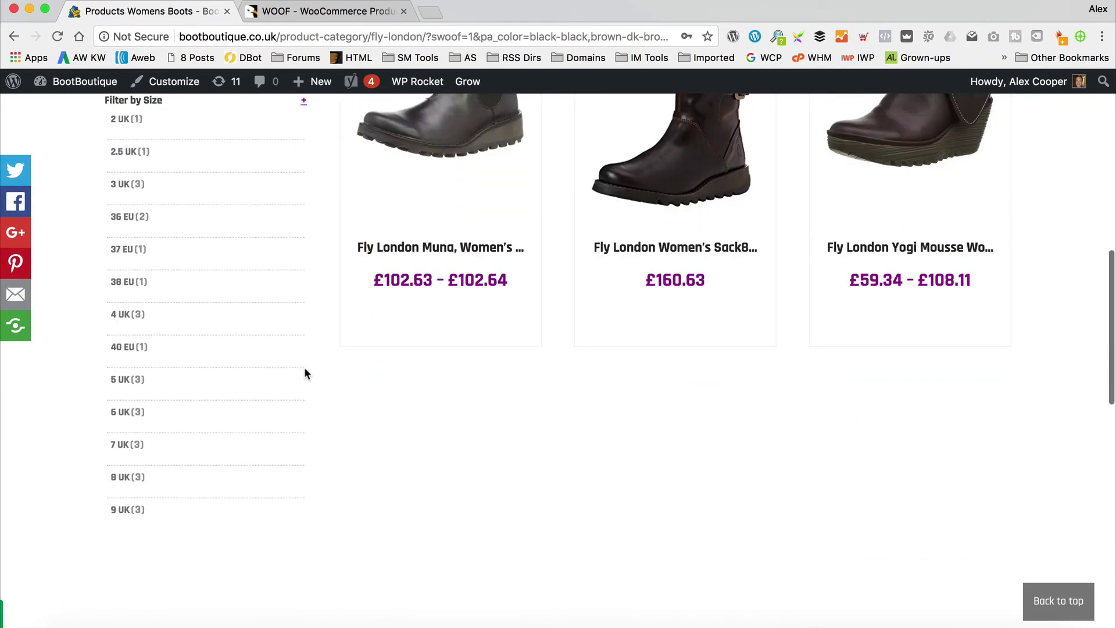
scroll(305, 372, "up", 2)
left_click(127, 221)
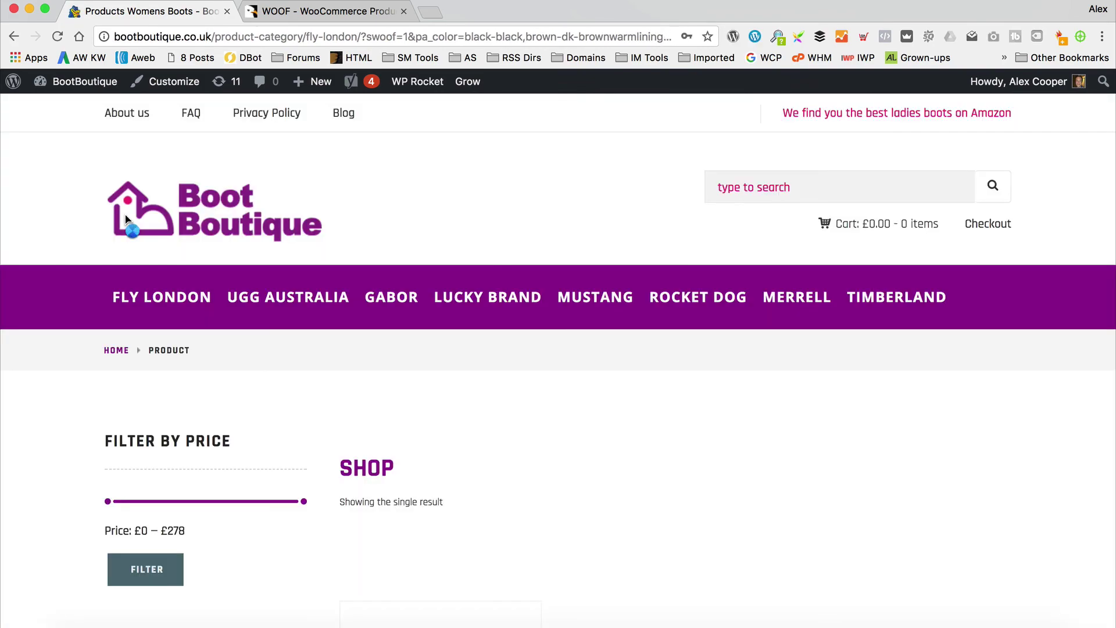
scroll(380, 307, "up", 4)
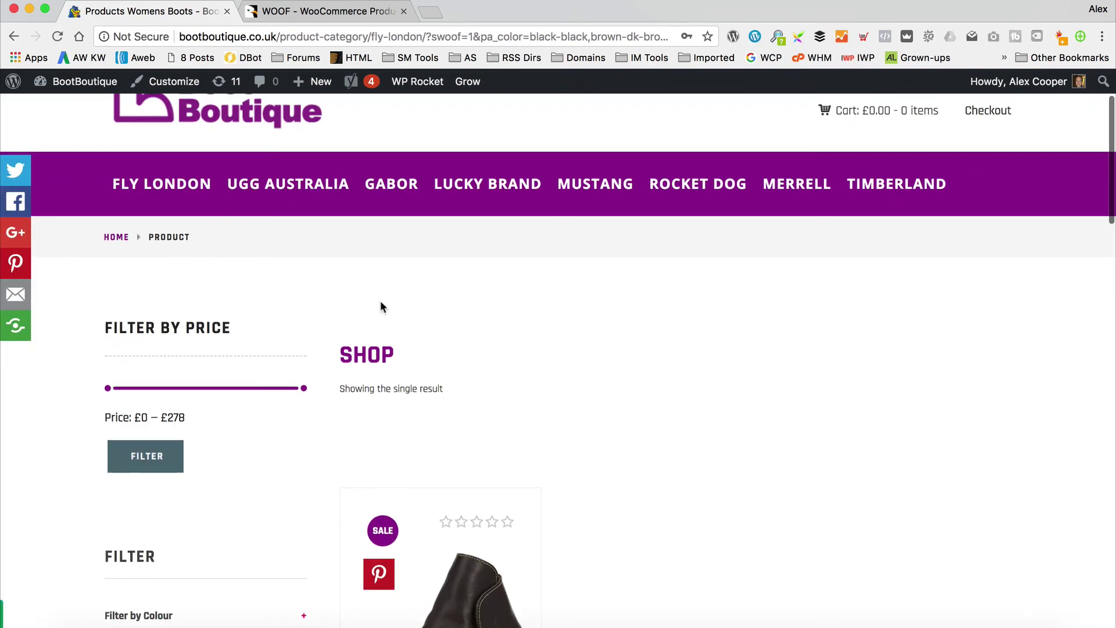
scroll(381, 307, "up", 2)
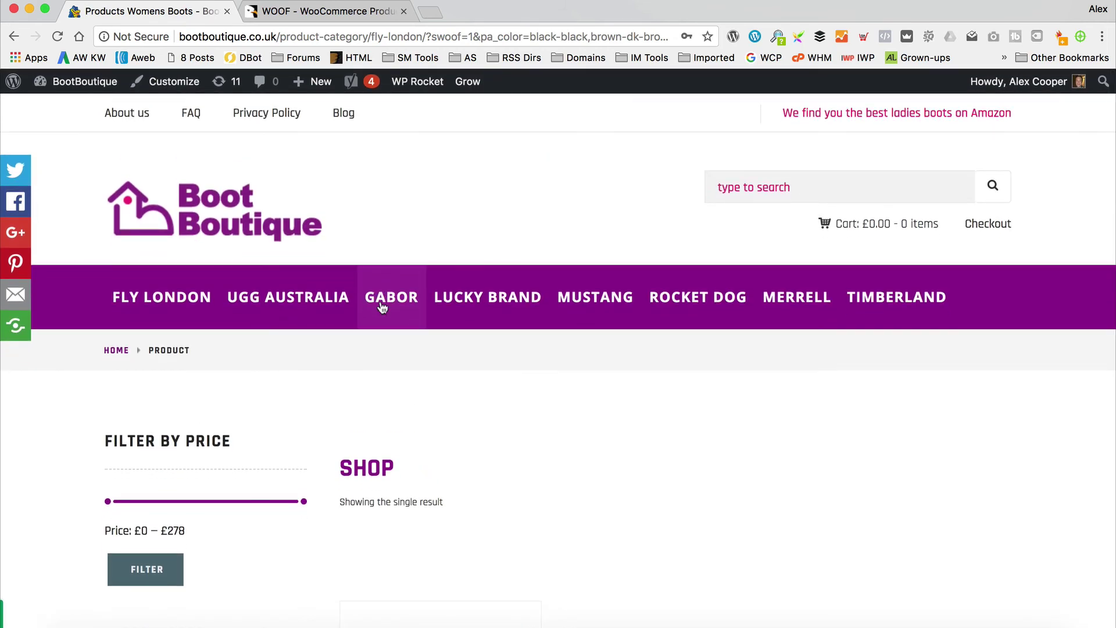
scroll(381, 307, "down", 6)
scroll(173, 423, "up", 5)
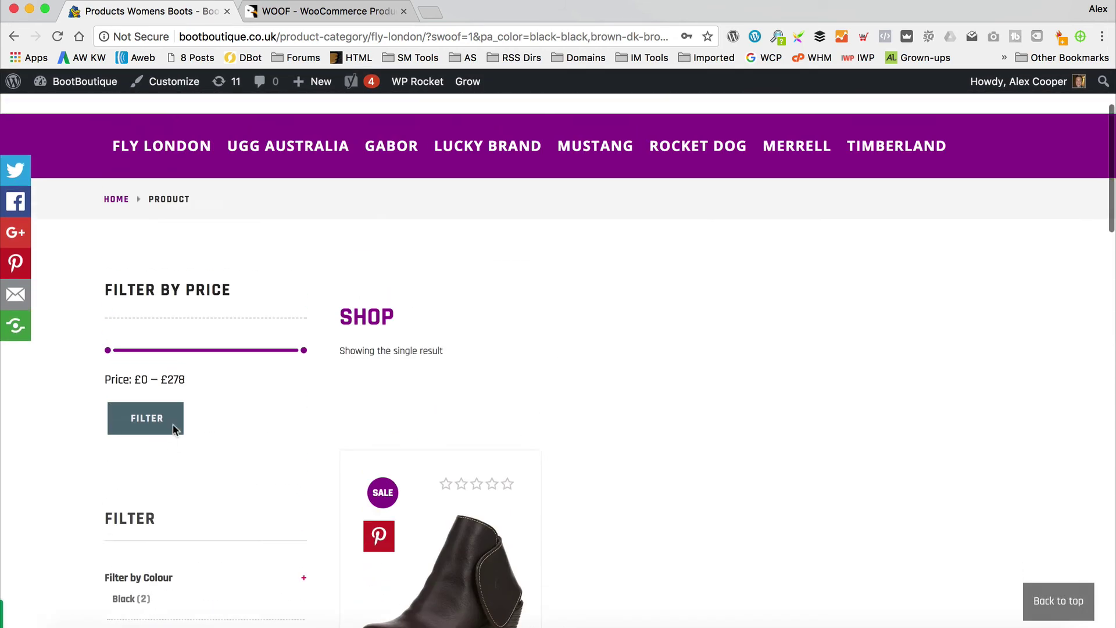
- Return to the WordPress dashboard and open the Products Filter section of the WooCommerce settings
mouse_move(81, 82)
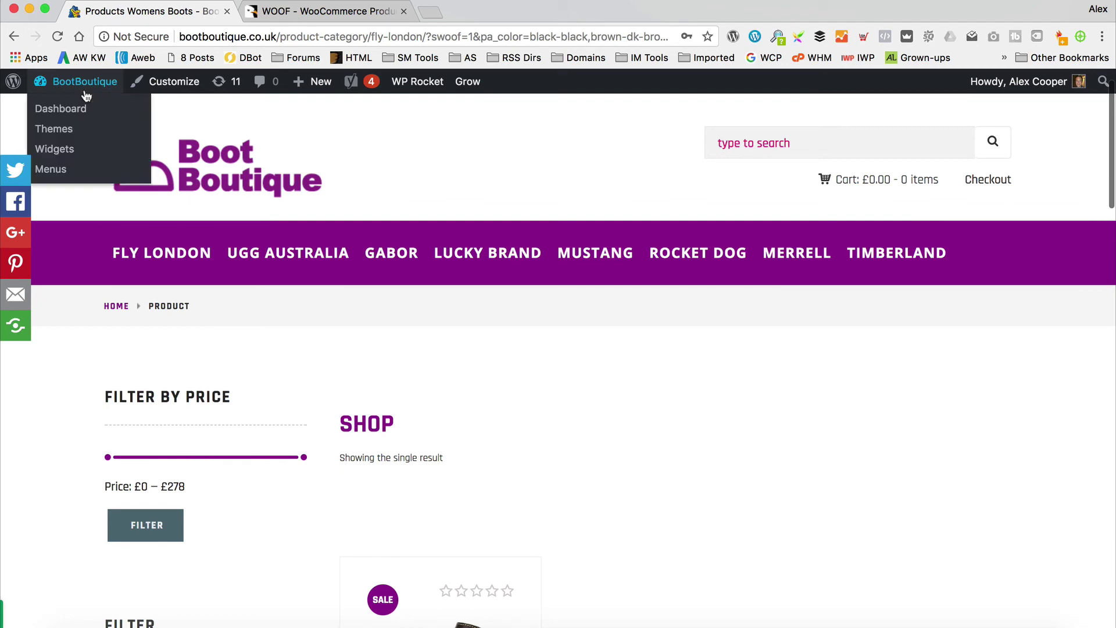
left_click(61, 109)
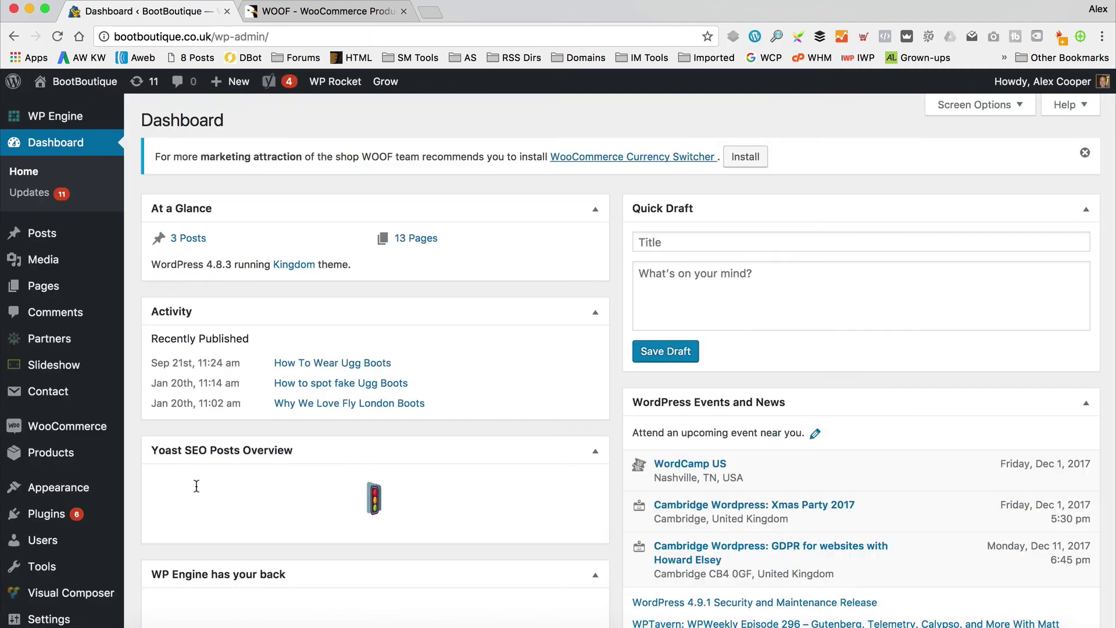
scroll(110, 324, "down", 5)
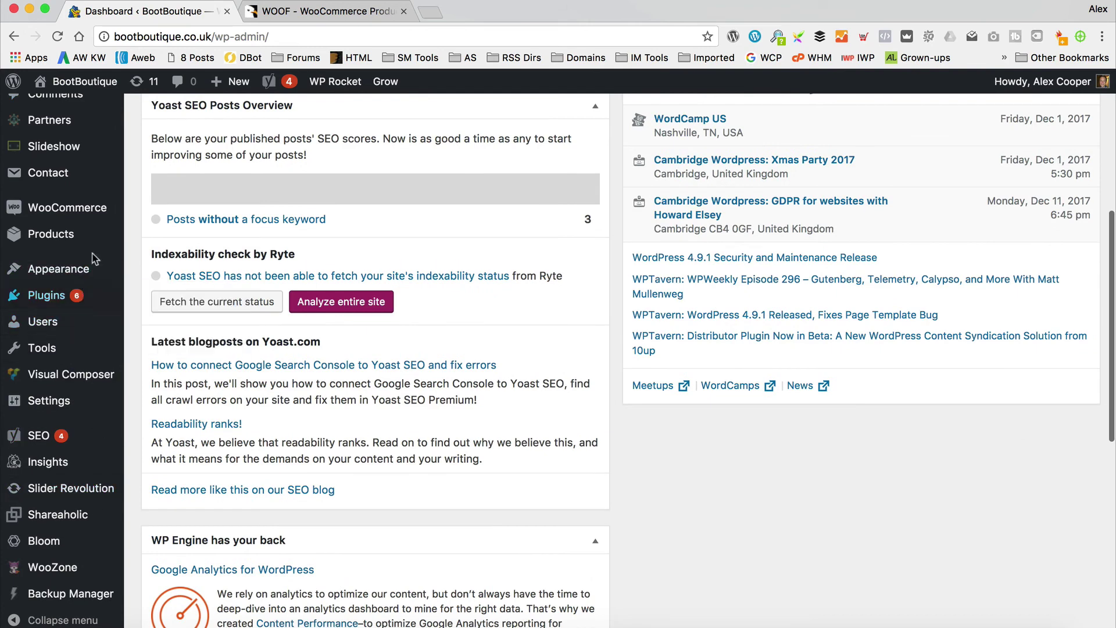
mouse_move(106, 272)
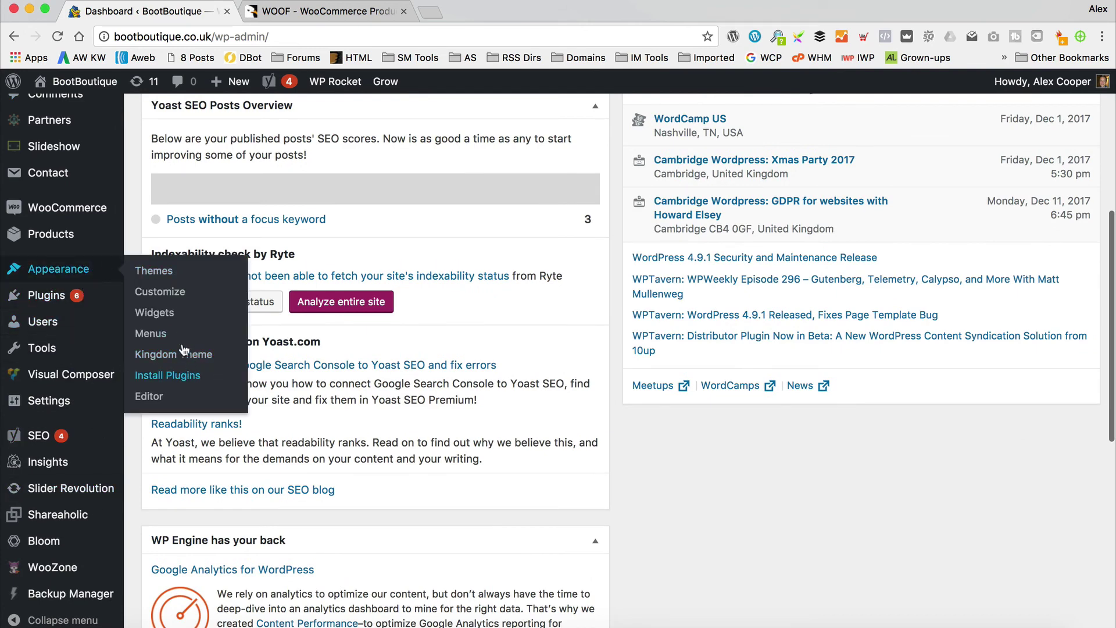
mouse_move(108, 208)
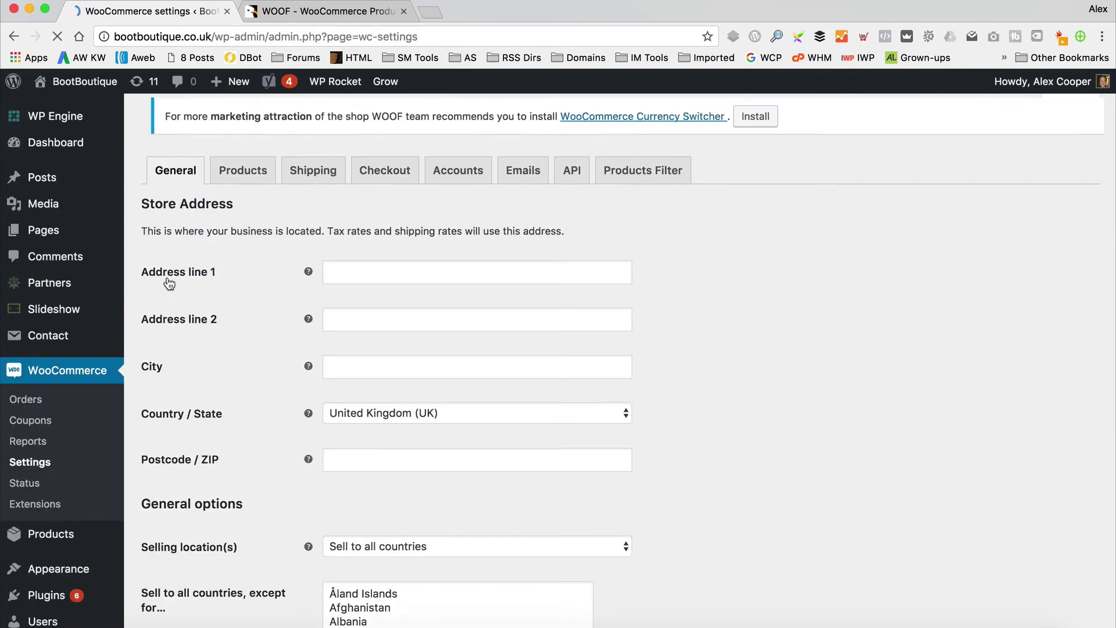
left_click(662, 125)
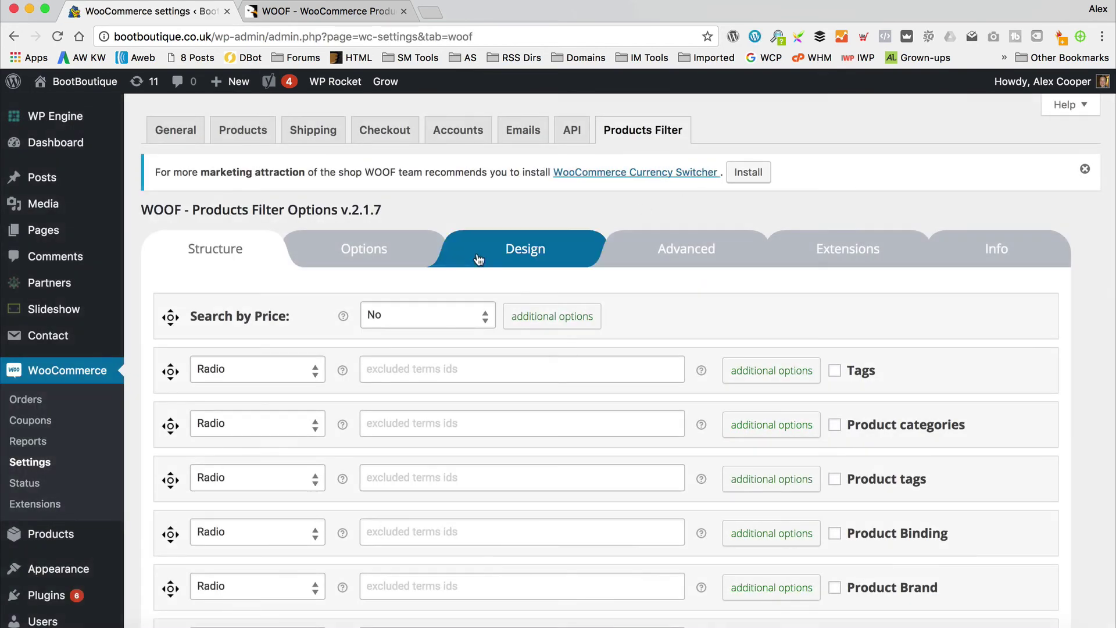
- Set WOOF's radio and checkboxes skin to none in the design settings and save the changes
left_click(478, 259)
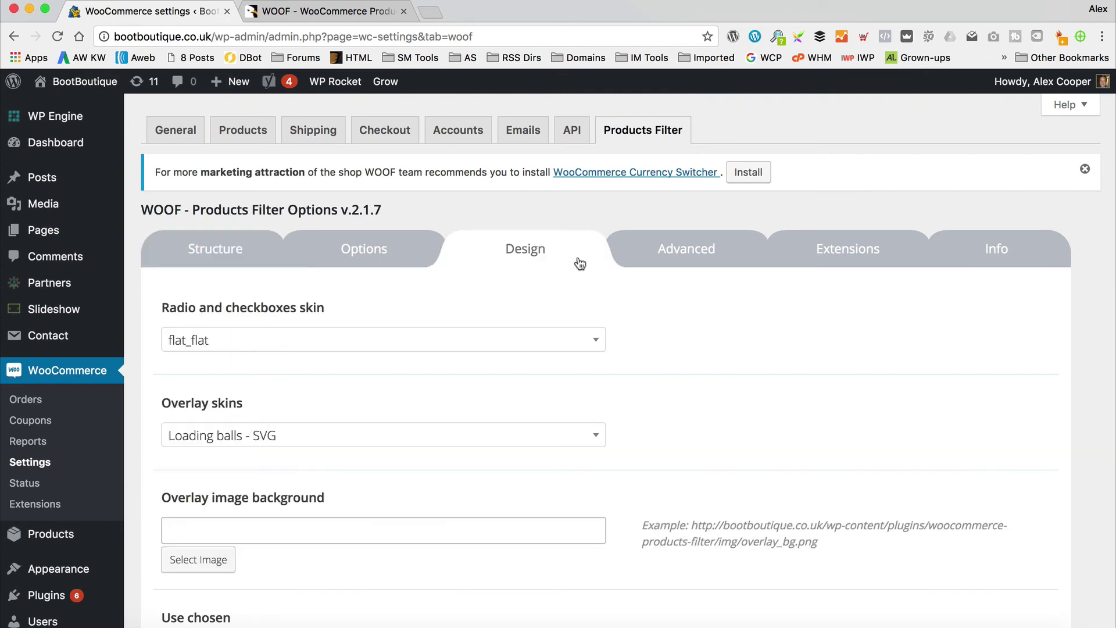
left_click(446, 341)
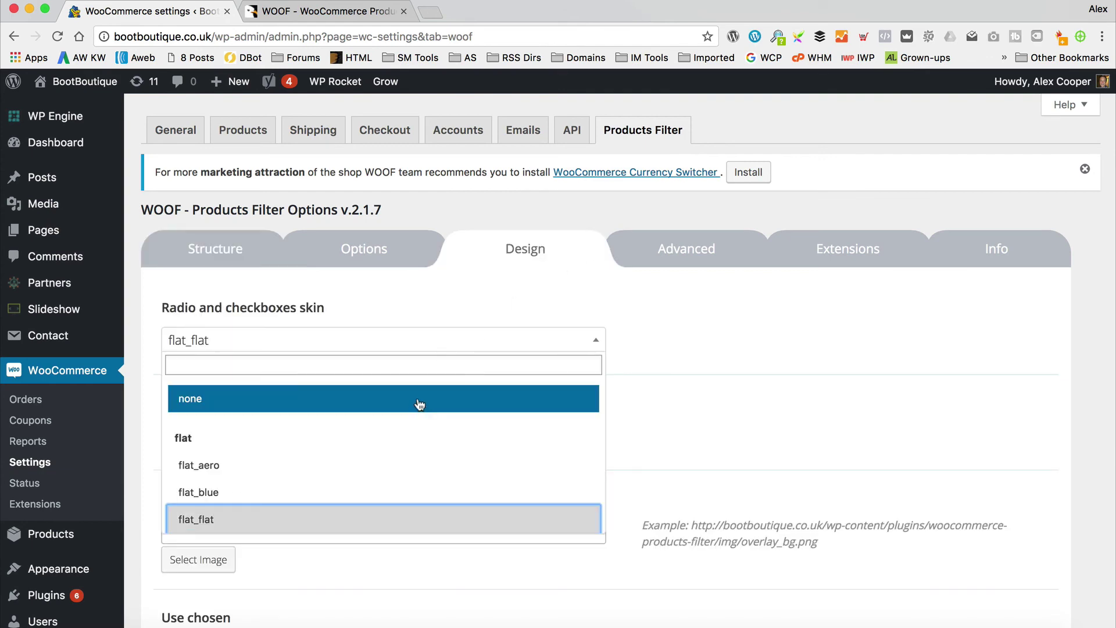
left_click(418, 400)
scroll(417, 396, "down", 20)
left_click(184, 558)
scroll(391, 518, "up", 4)
scroll(391, 517, "up", 10)
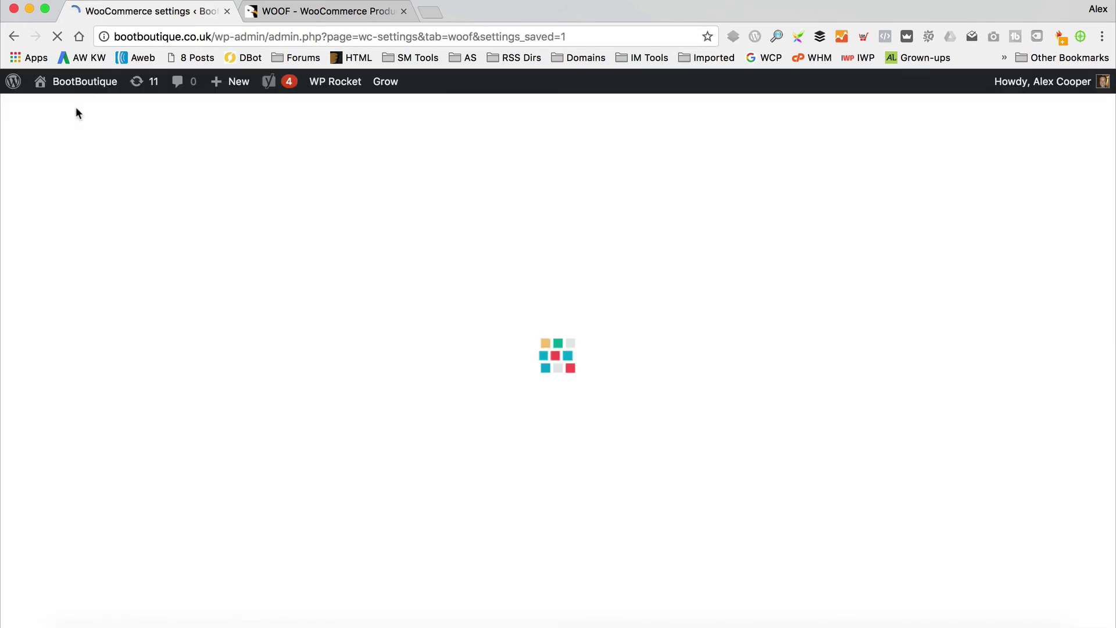
- Open the shop in a new browser tab, replacing the WOOF plugin page tab, and go to the Ugg Australia category
mouse_move(88, 84)
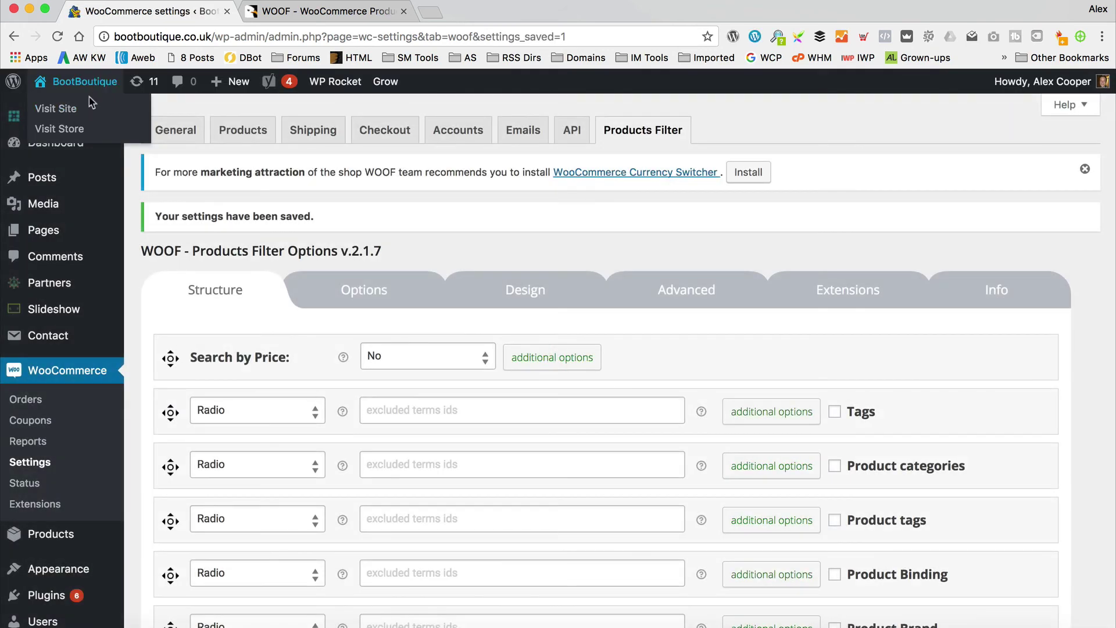
right_click(90, 111)
left_click(134, 115)
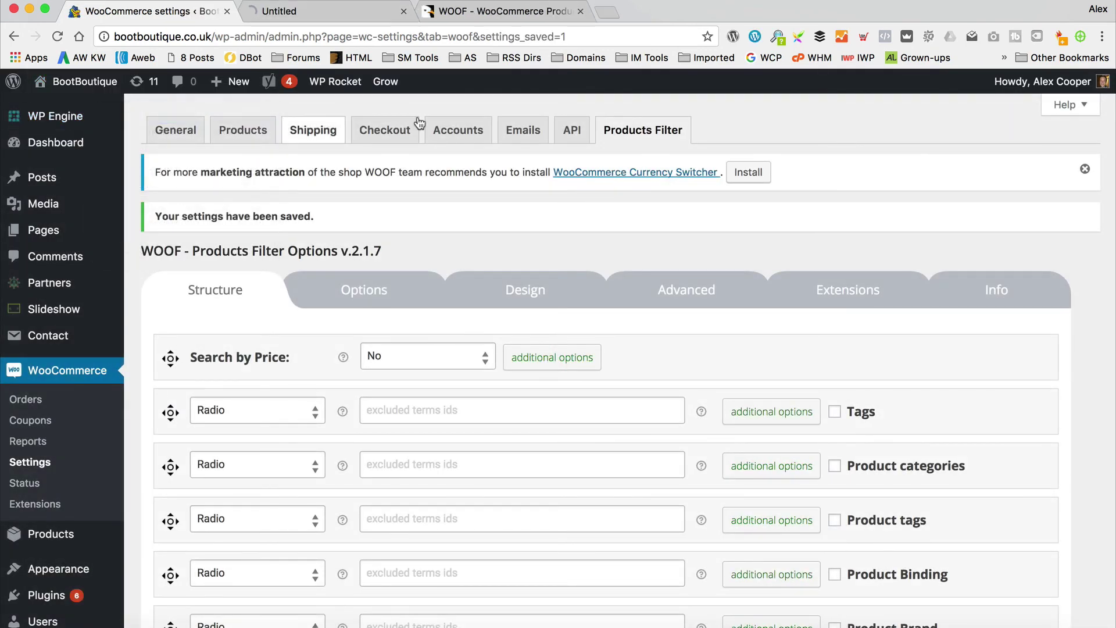
left_click(588, 12)
left_click(580, 11)
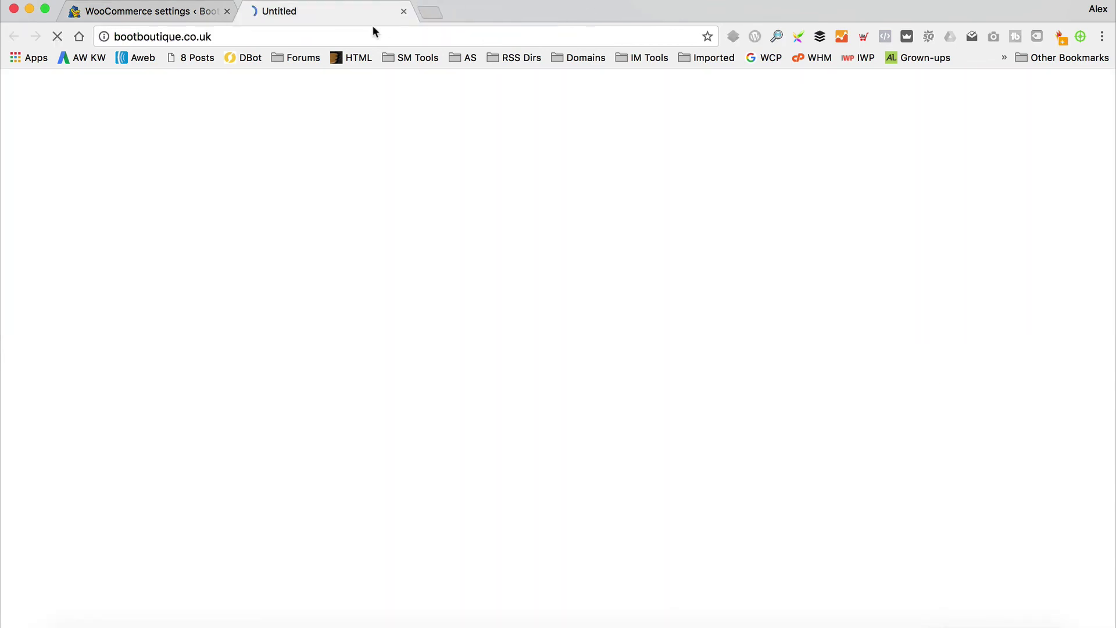
left_click(305, 298)
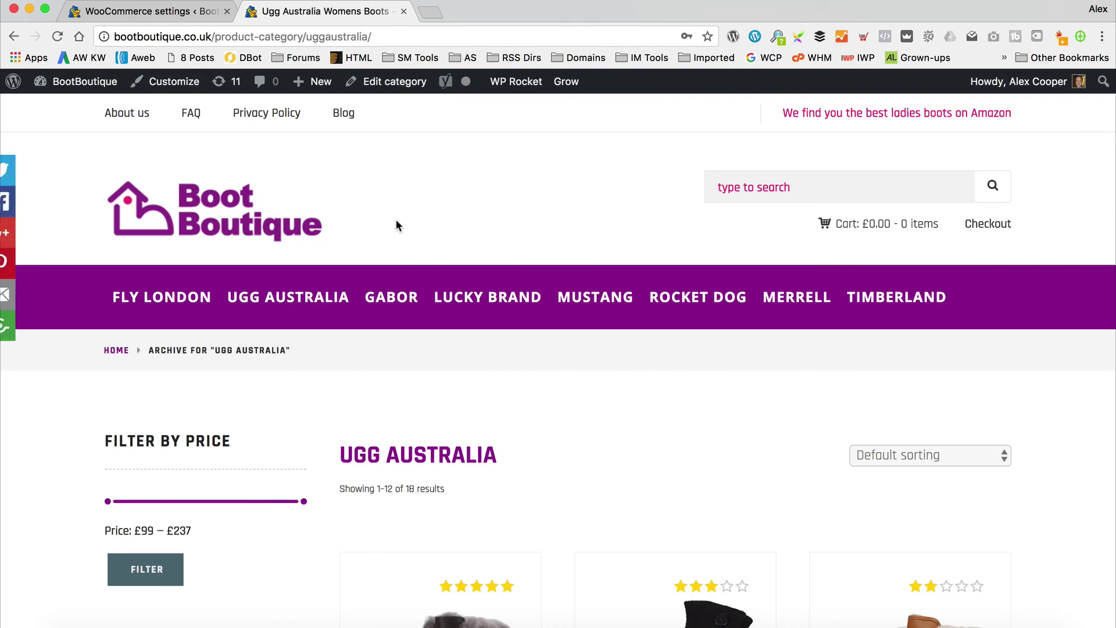
- Expand Filter by Colour on the Ugg Australia page and look through the whole list of colour checkboxes
scroll(396, 224, "down", 6)
left_click(304, 356)
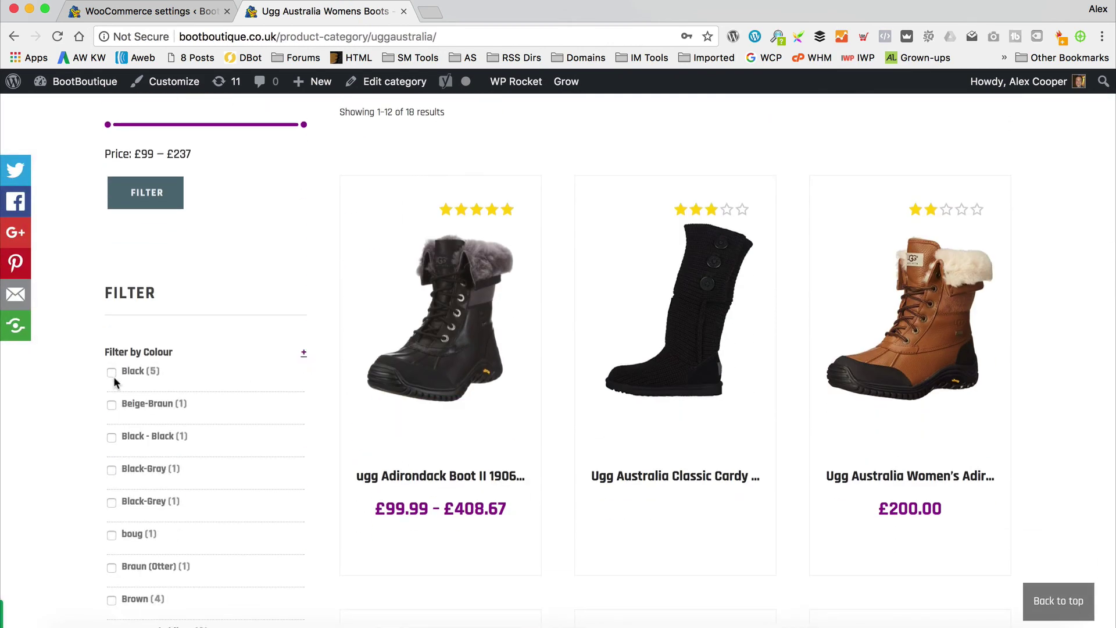
scroll(302, 382, "down", 2)
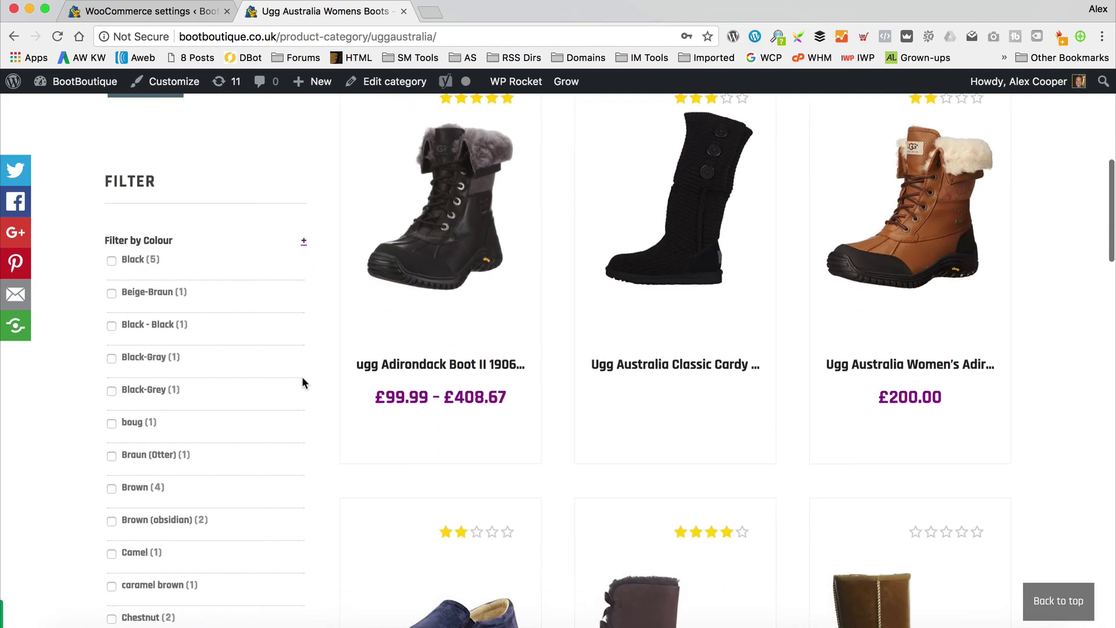
scroll(302, 379, "down", 5)
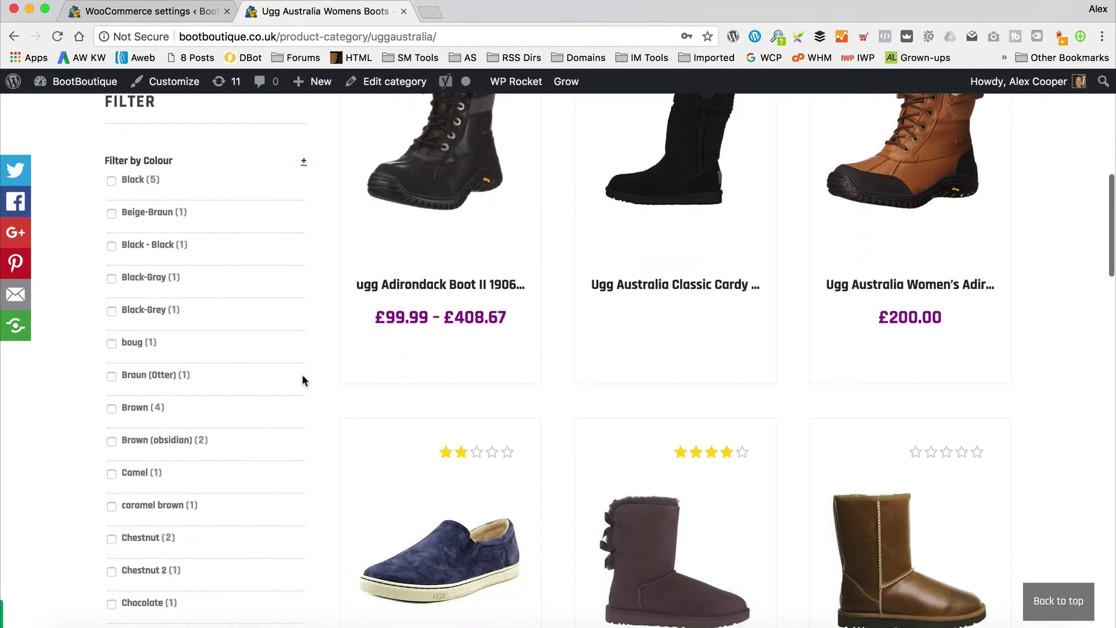
scroll(301, 380, "down", 10)
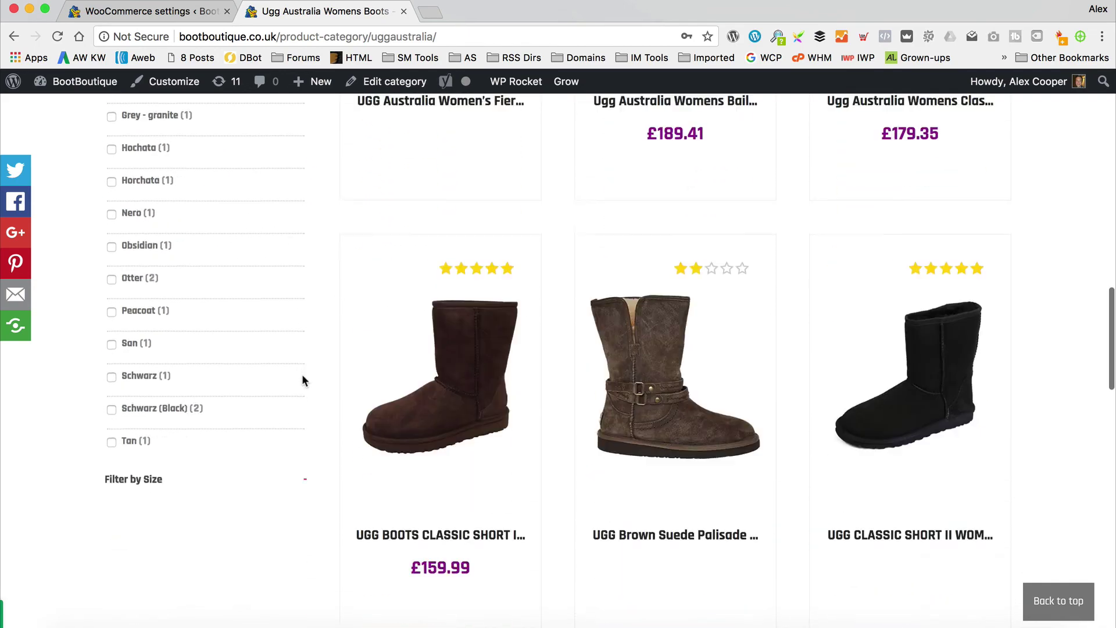
scroll(302, 381, "up", 10)
scroll(302, 381, "up", 5)
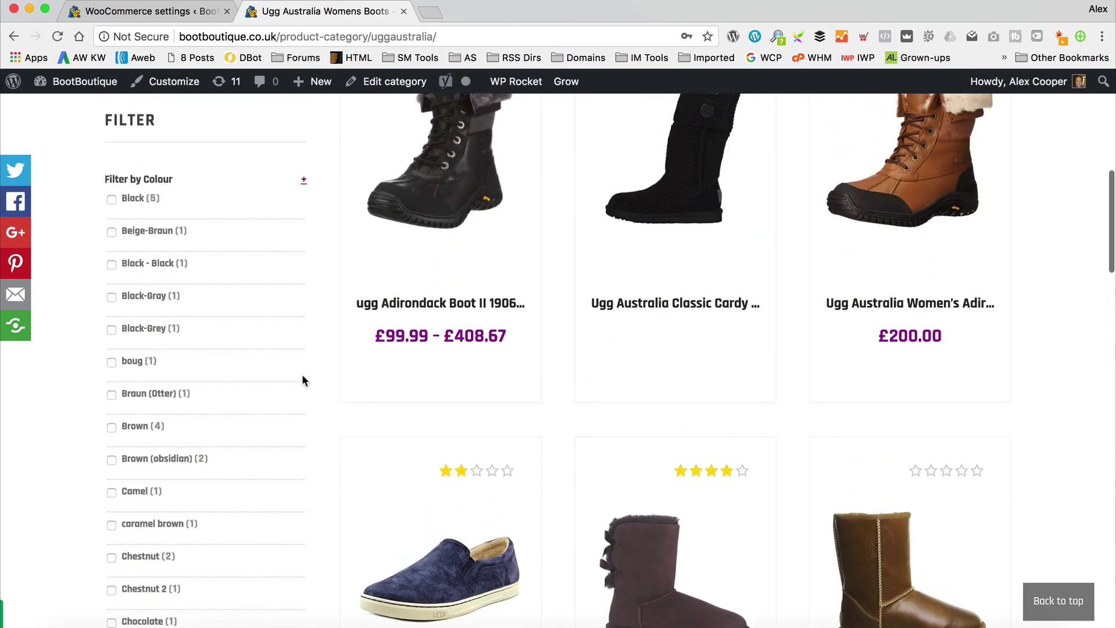
- Filter the Ugg Australia products by the colour Black and review the matching boots
left_click(111, 199)
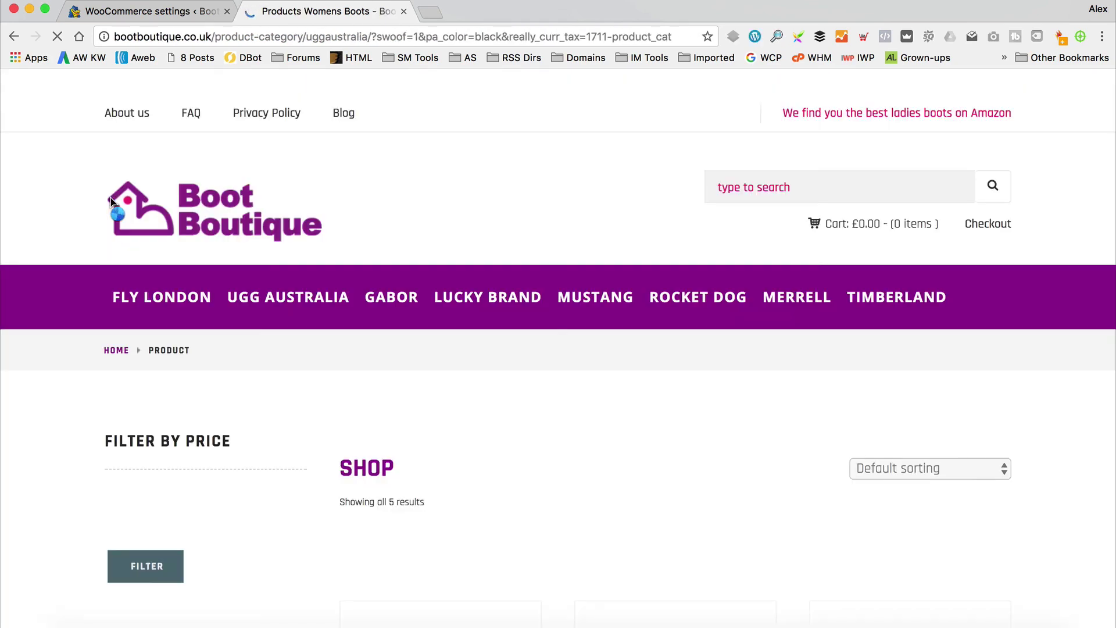
scroll(566, 317, "down", 10)
scroll(564, 318, "up", 5)
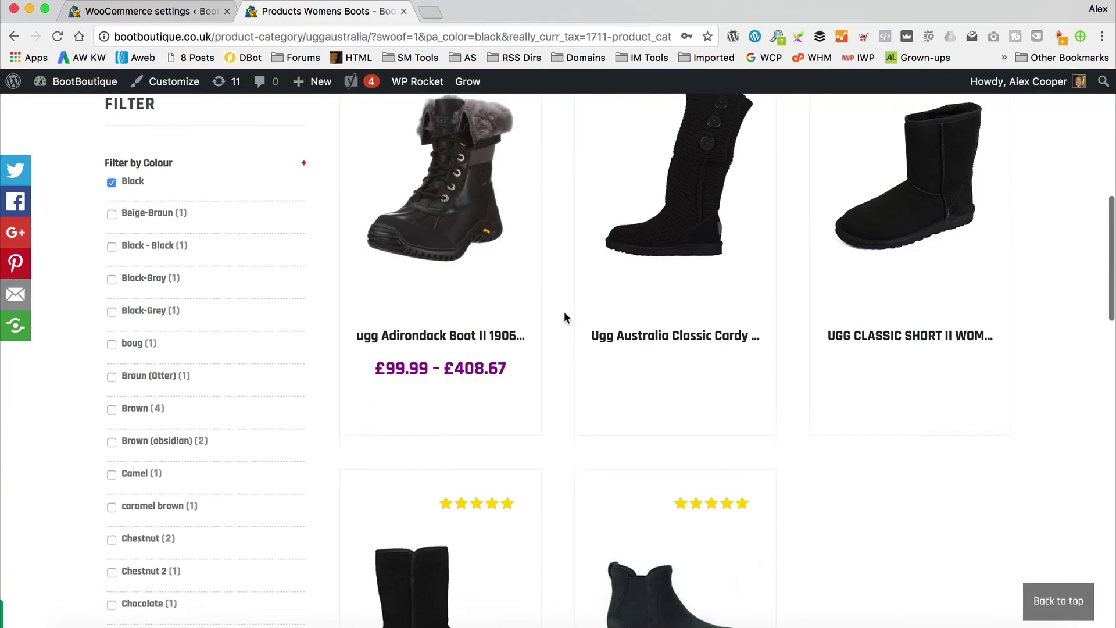
scroll(289, 384, "up", 1)
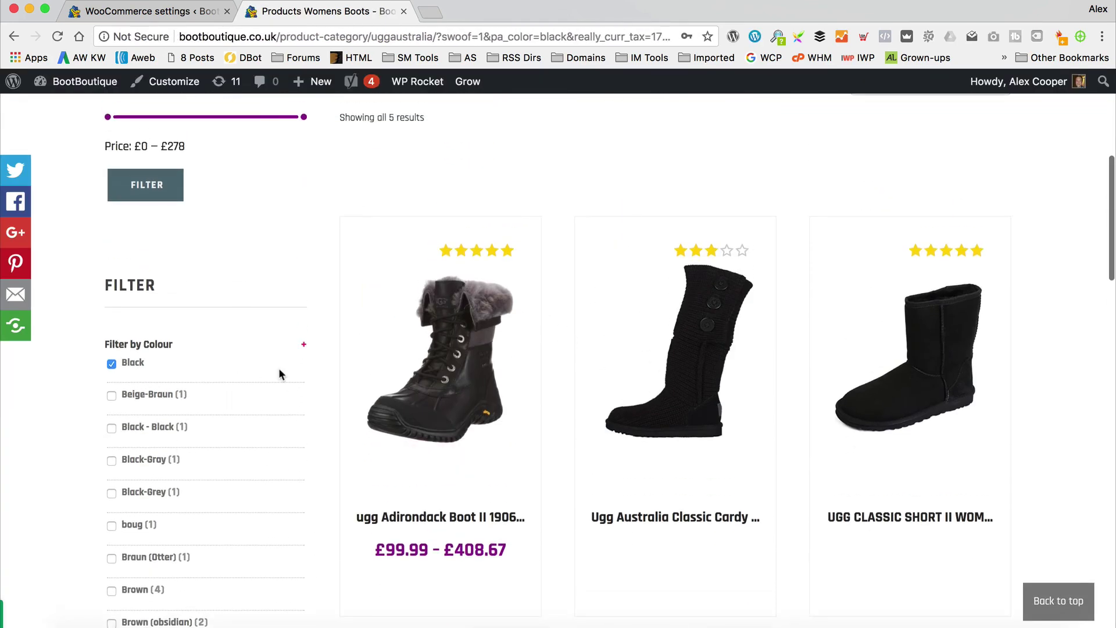
- Add Beige-Braun to the colour filter alongside Black and review the resulting products
left_click(111, 395)
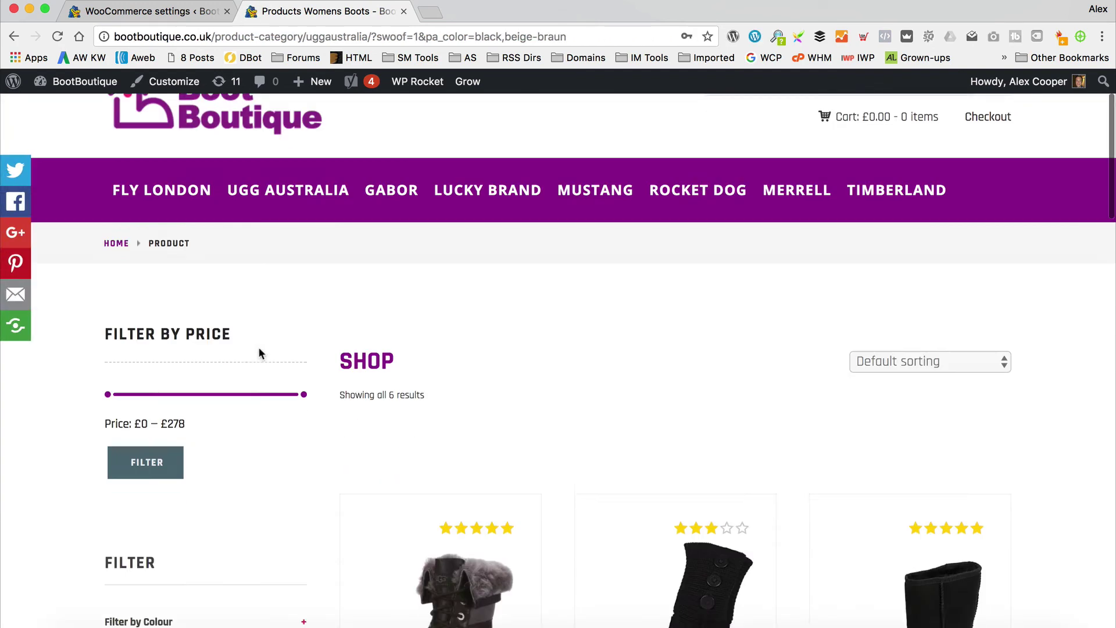
scroll(259, 353, "down", 3)
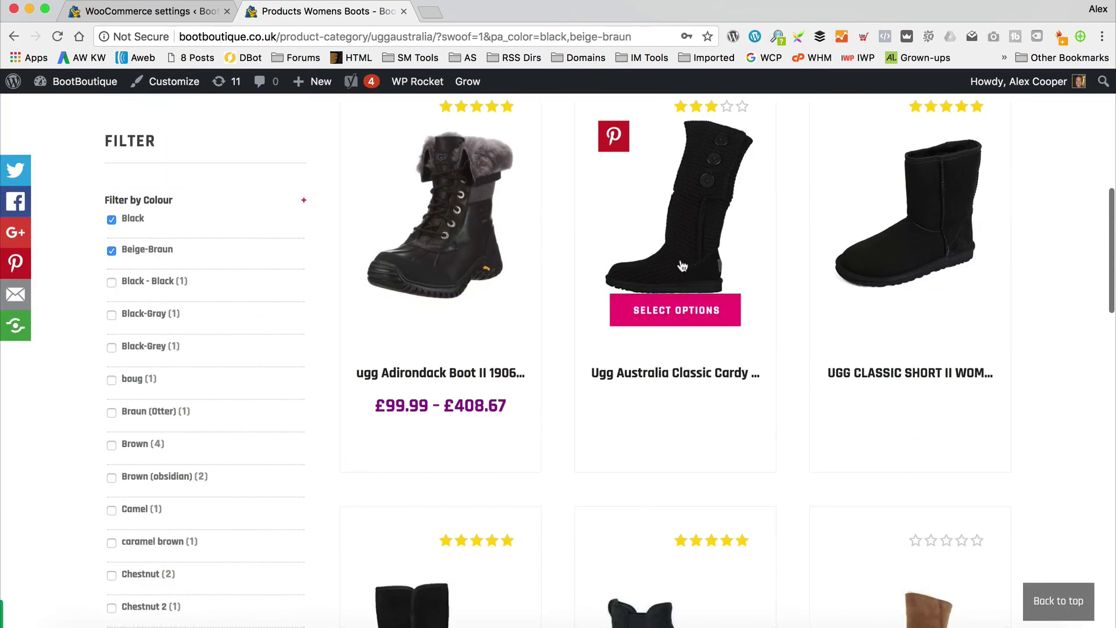
scroll(411, 524, "up", 4)
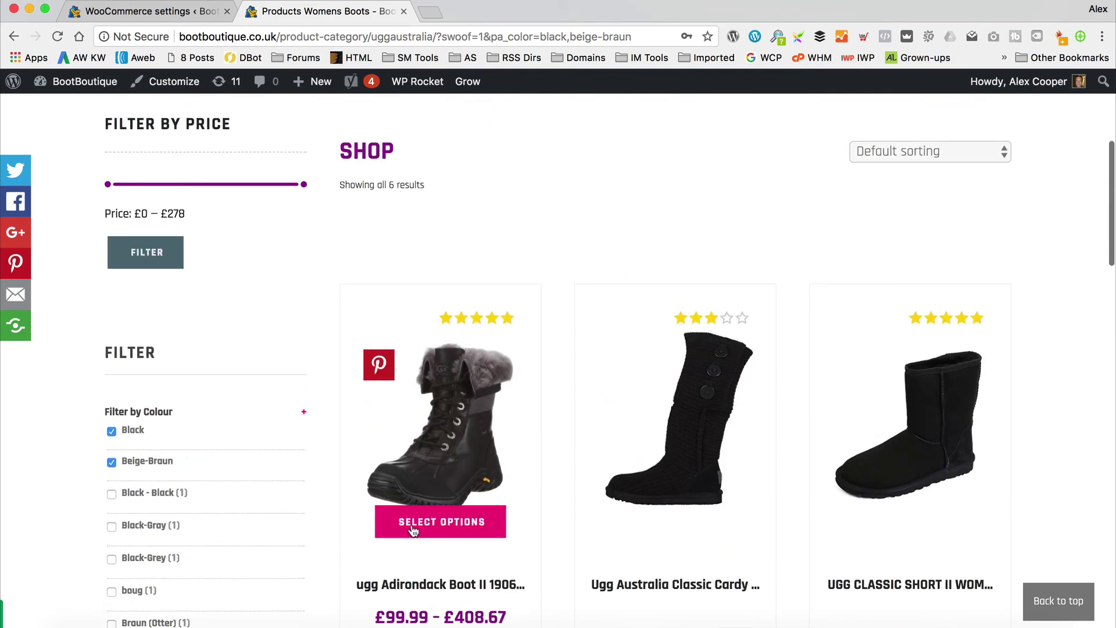
- Return to the WooCommerce settings, set WOOF's radio and checkboxes skin to minimal_blue in the design settings, and save the changes
left_click(117, 12)
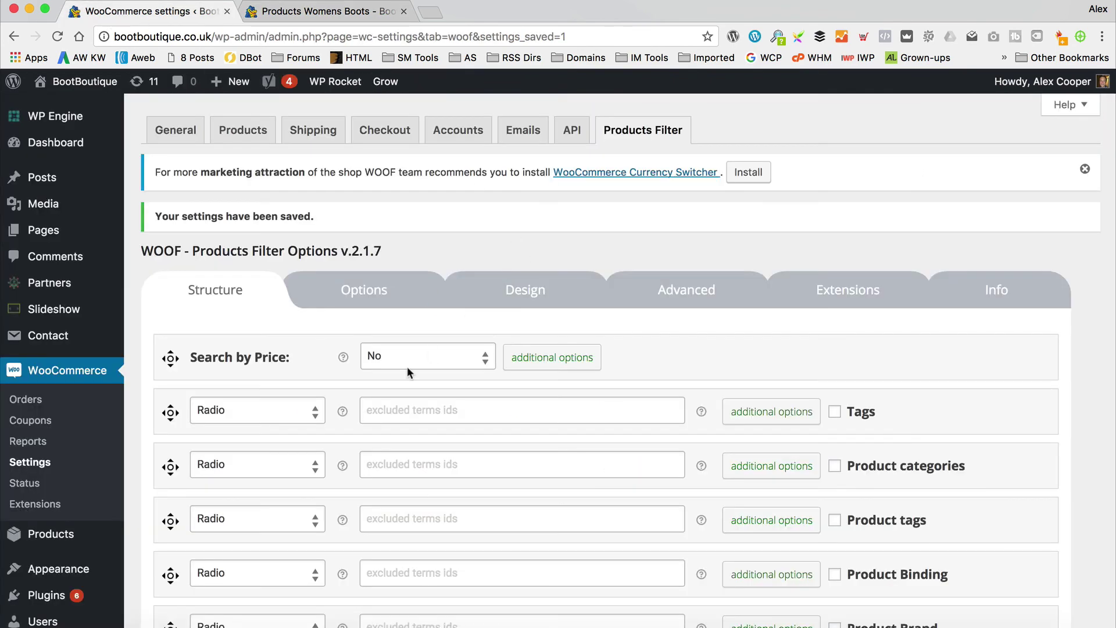
left_click(526, 296)
scroll(512, 244, "down", 4)
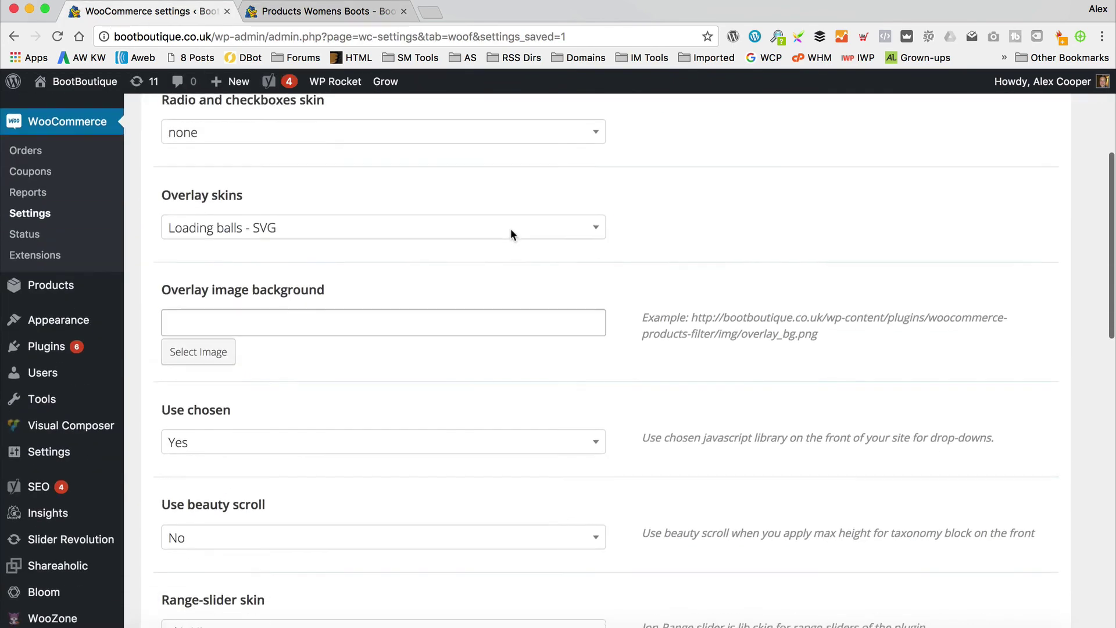
left_click(456, 134)
scroll(461, 232, "down", 4)
scroll(461, 233, "down", 5)
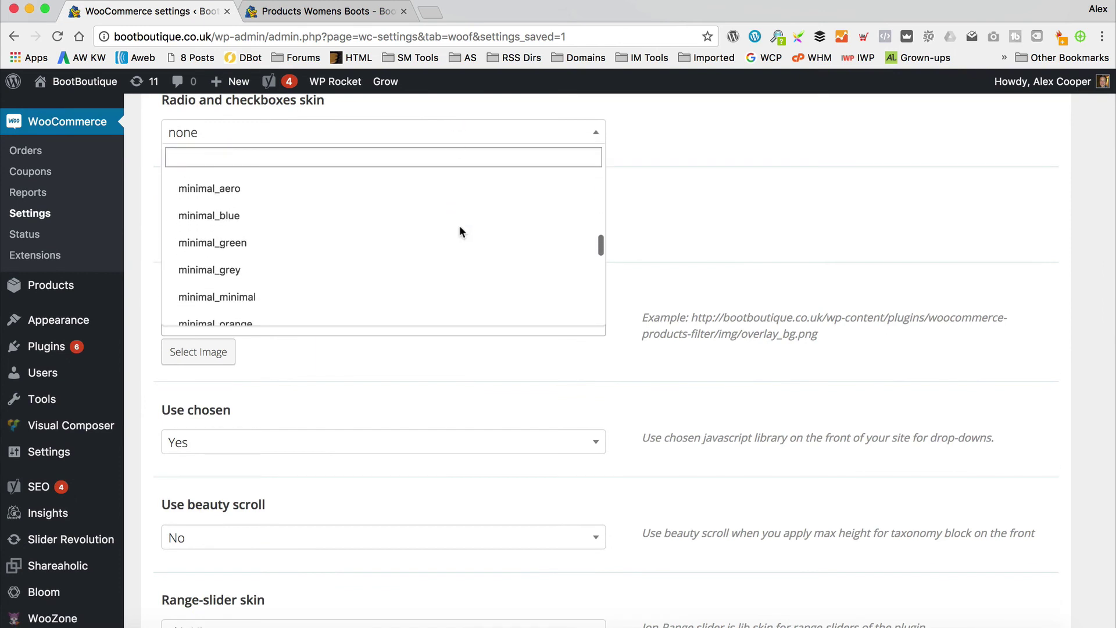
scroll(462, 232, "down", 2)
scroll(462, 232, "up", 3)
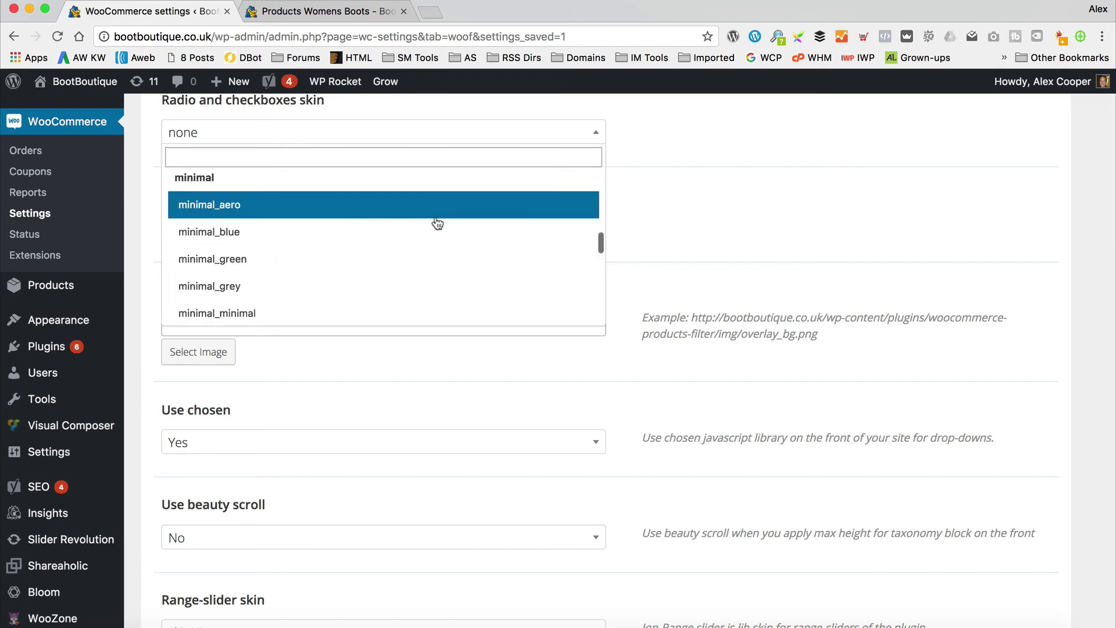
left_click(435, 231)
scroll(433, 214, "down", 15)
left_click(182, 564)
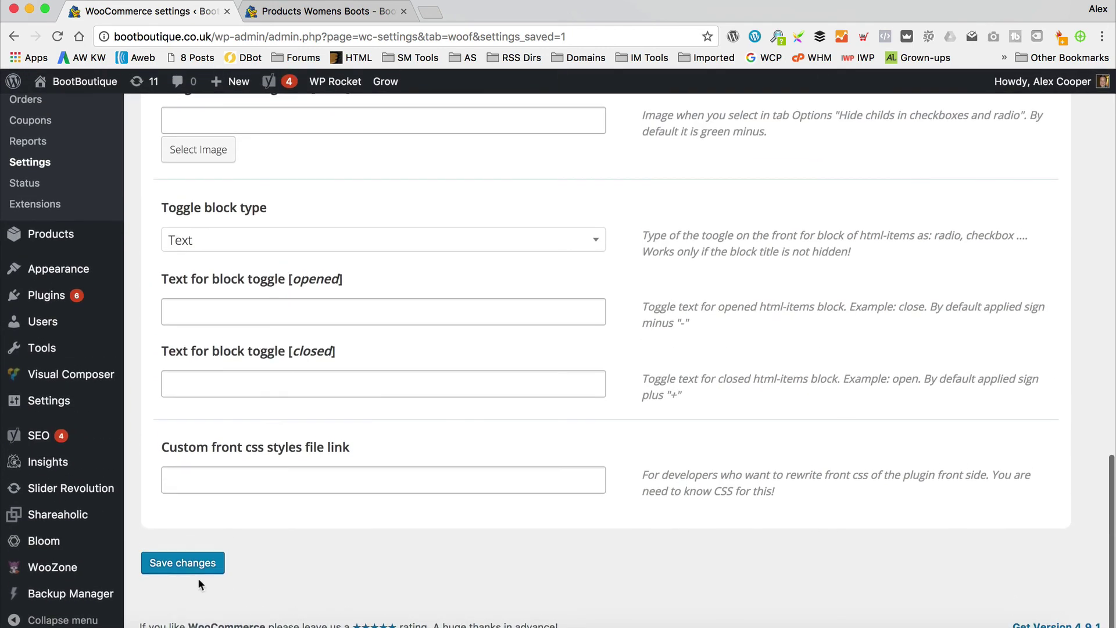
scroll(332, 547, "up", 2)
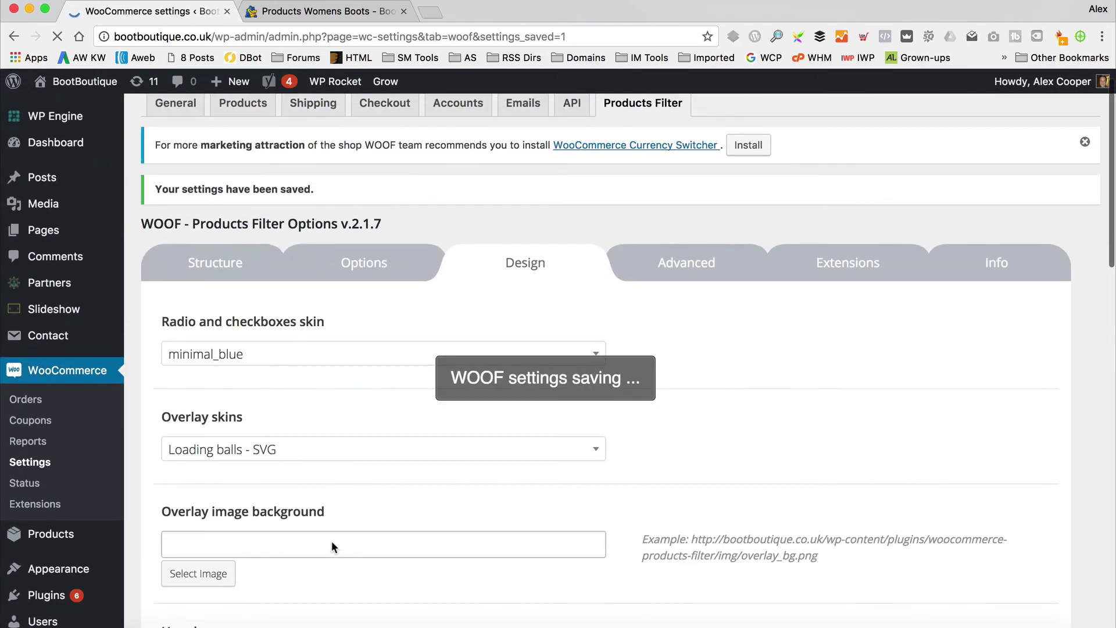
- Switch back to the filtered shop page, reload it and check the styling of the colour filter's checkboxes
key("ctrl+Tab")
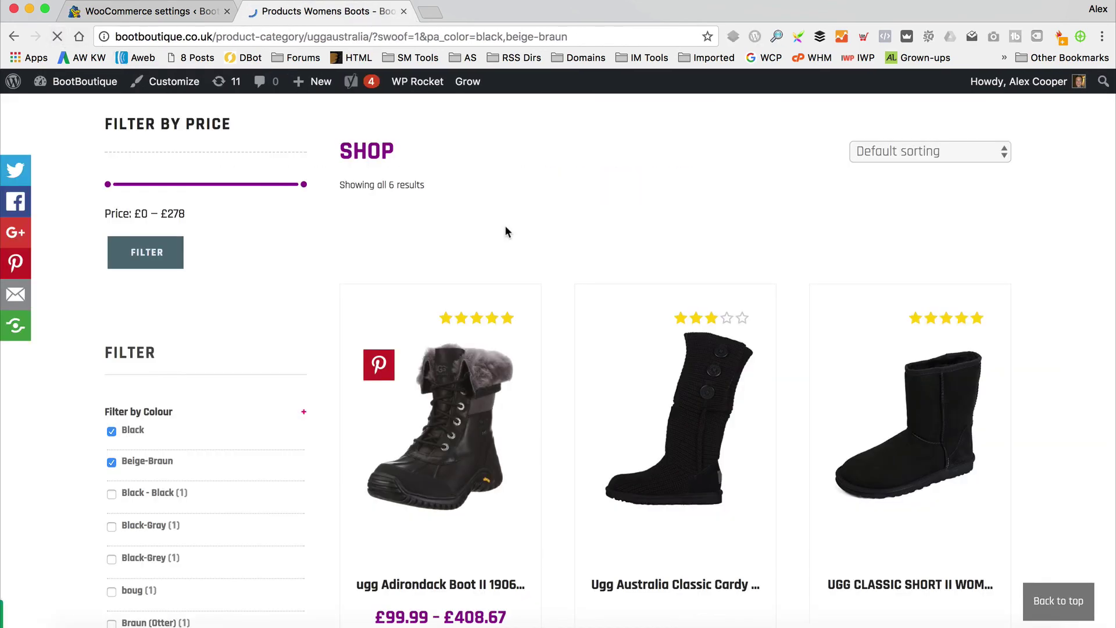
scroll(297, 308, "down", 1)
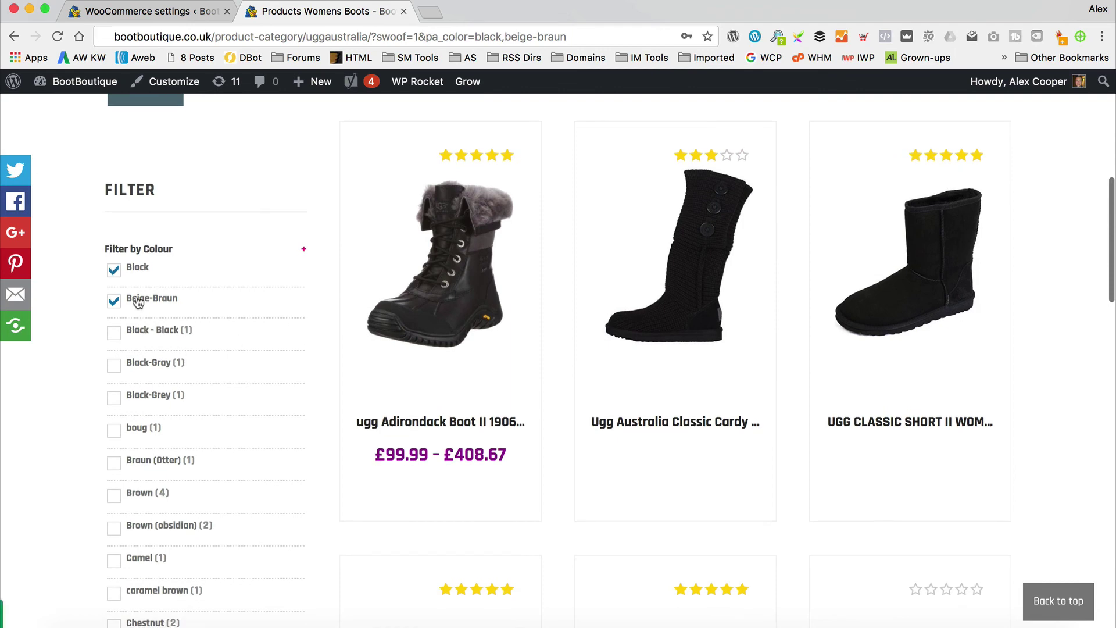